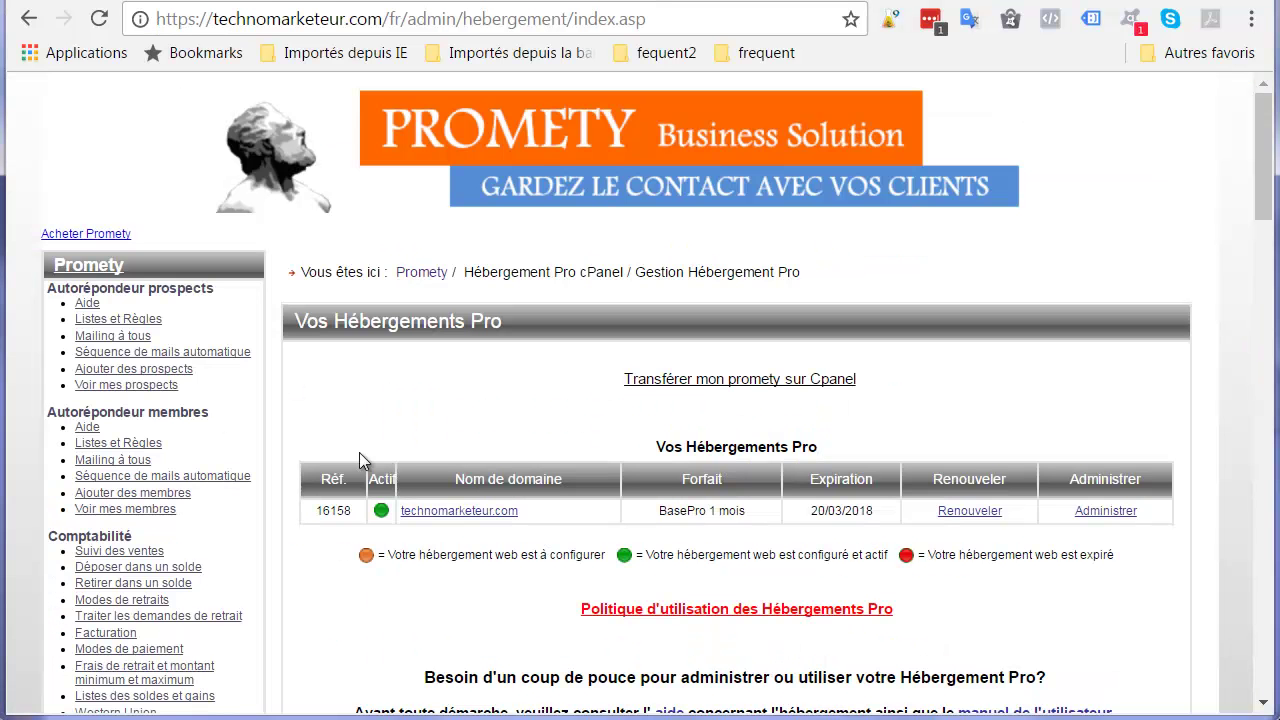
- Open the cPanel file manager of the technomarketeur.com hosting and go into the public_html folder
click(1105, 511)
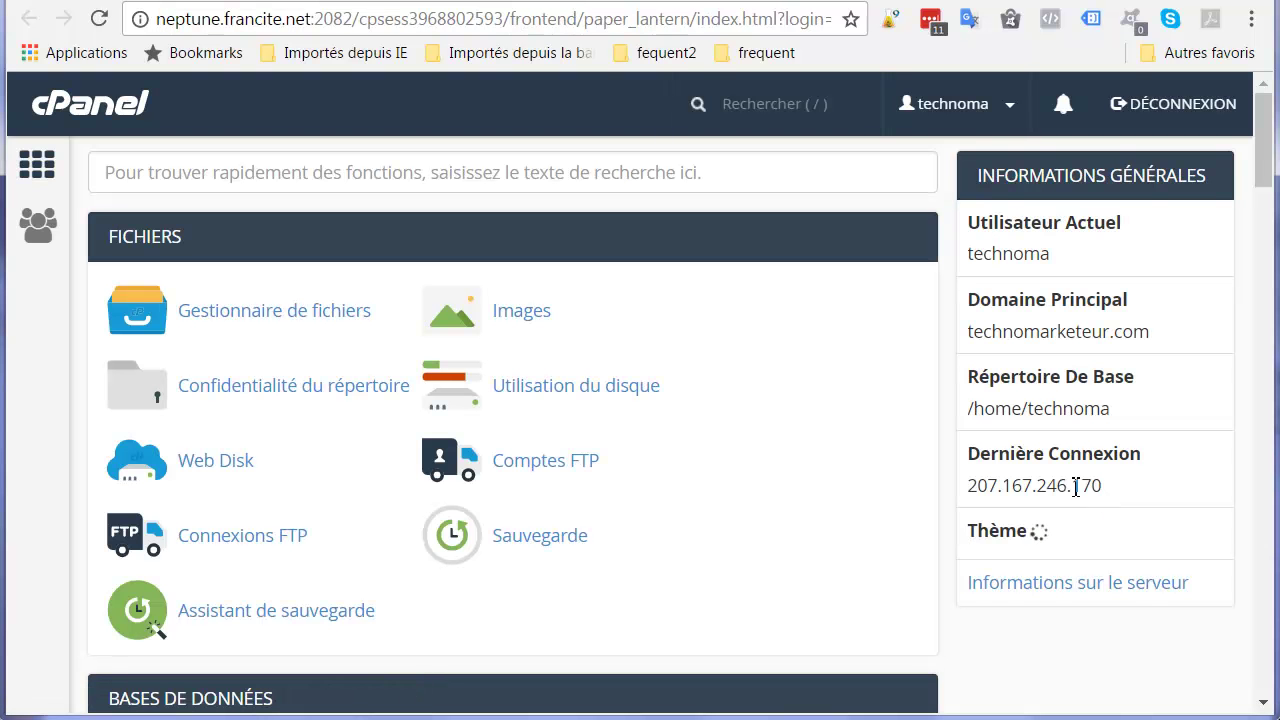
click(236, 311)
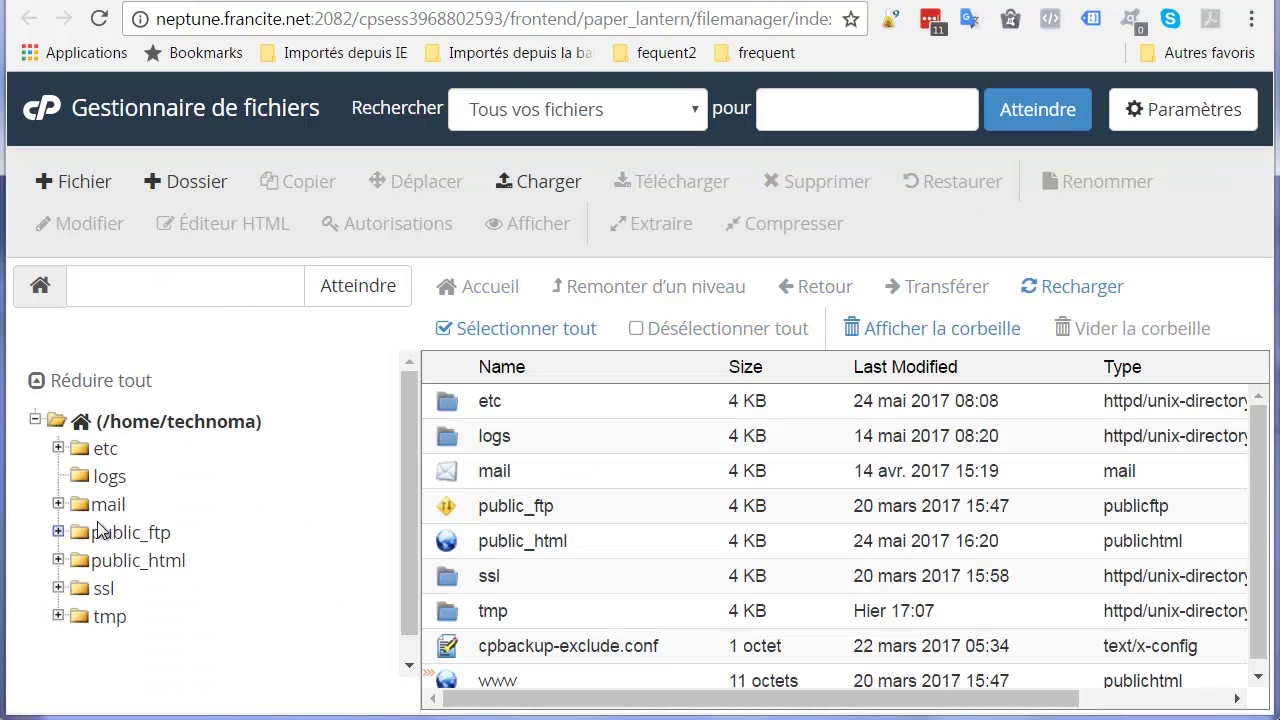
click(79, 566)
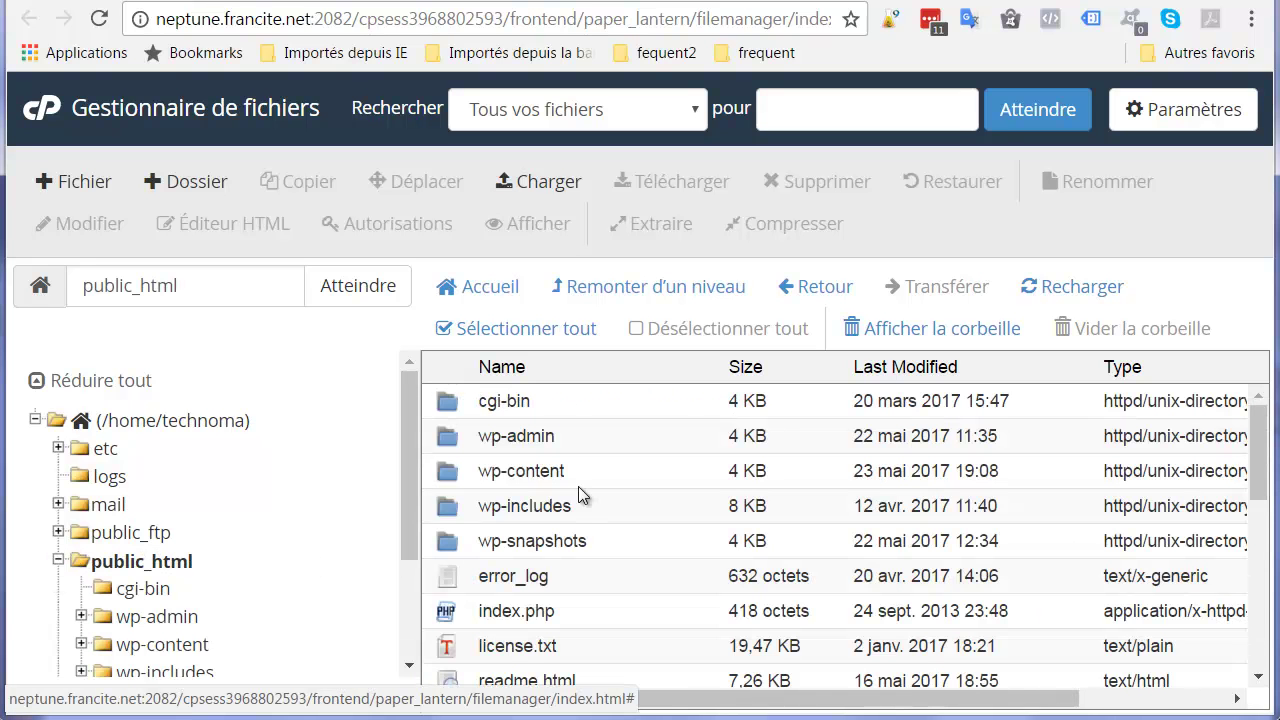
mouse_move(1258, 432)
mouse_down()
mouse_move(1258, 640)
mouse_move(1265, 420)
mouse_up()
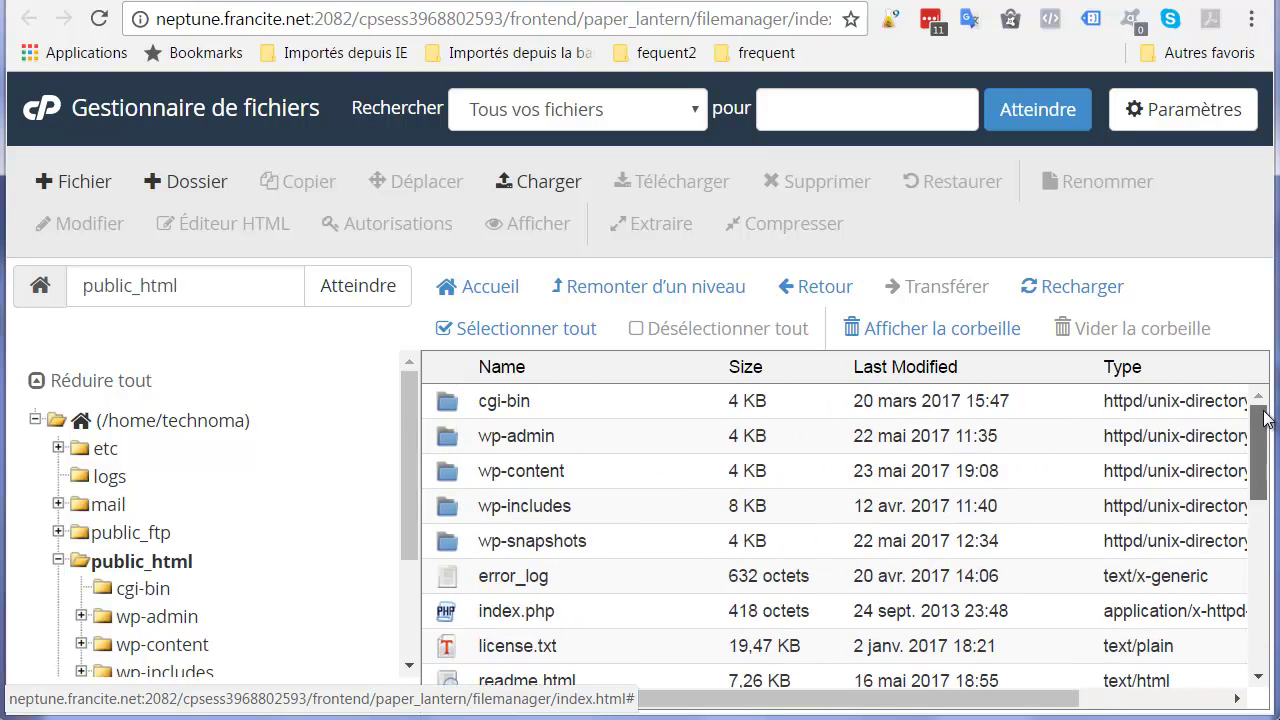
click(443, 445)
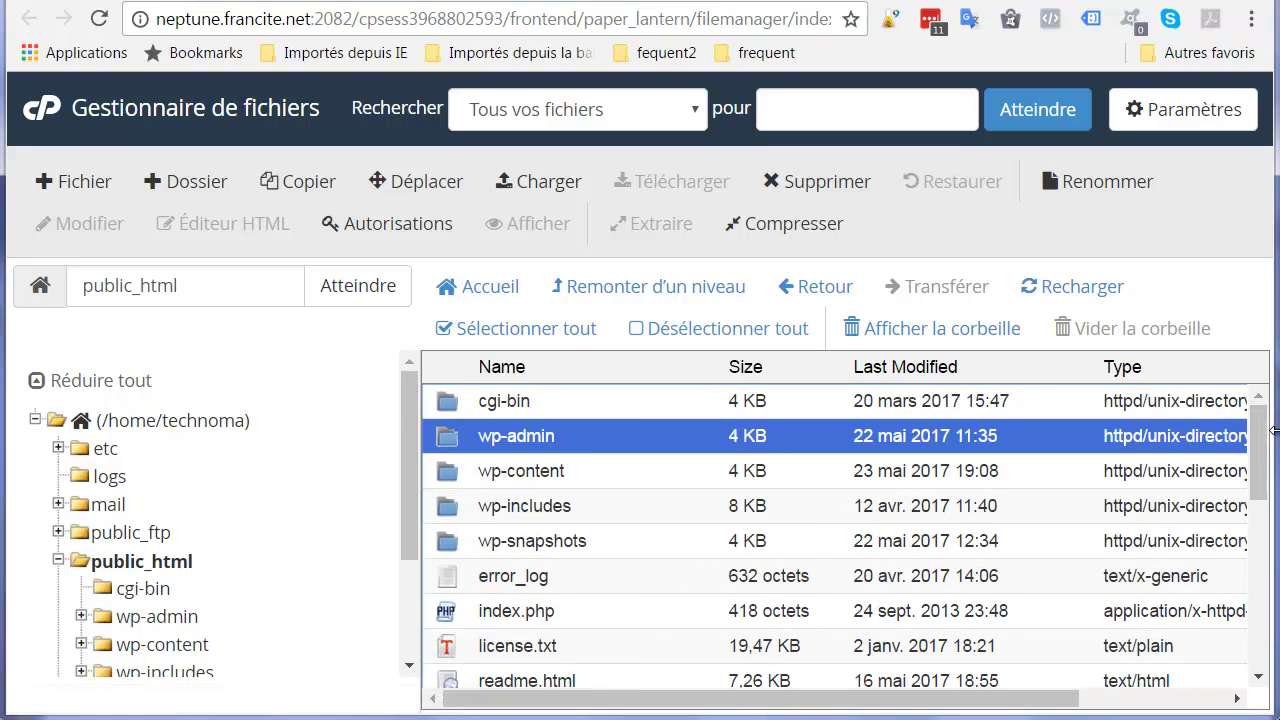
drag(1273, 430, 1016, 635)
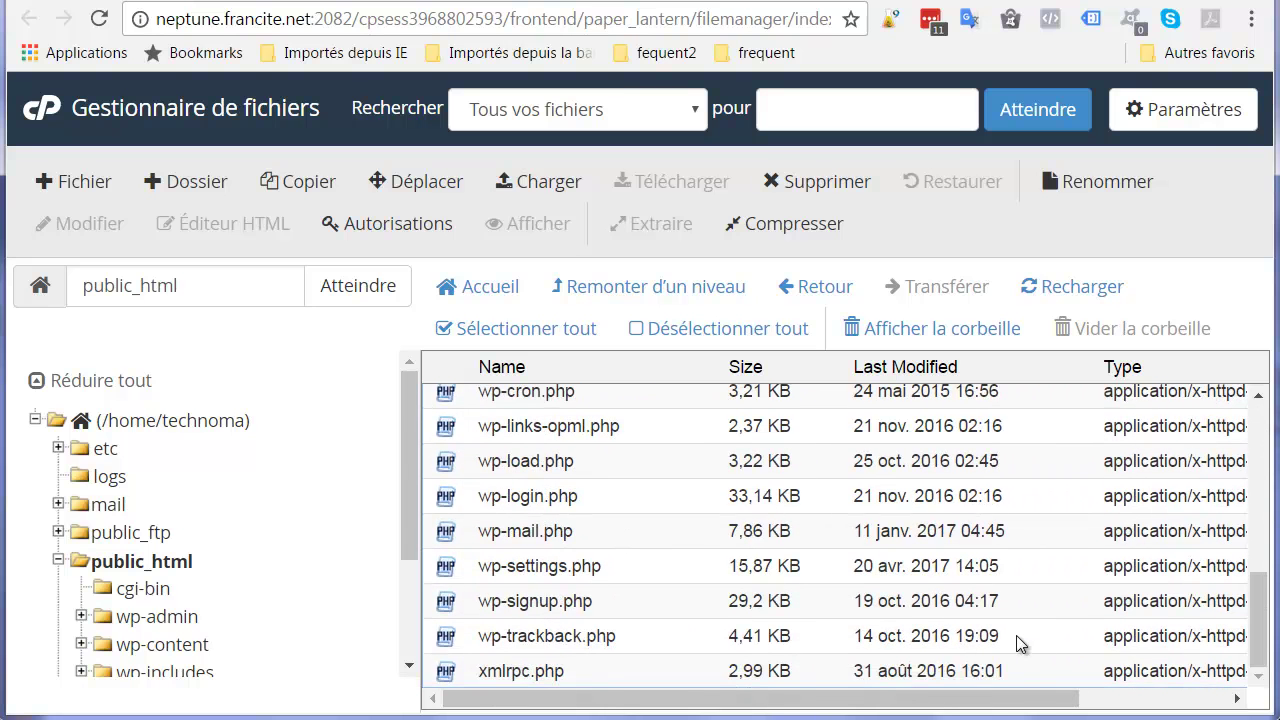
shift+click(521, 671)
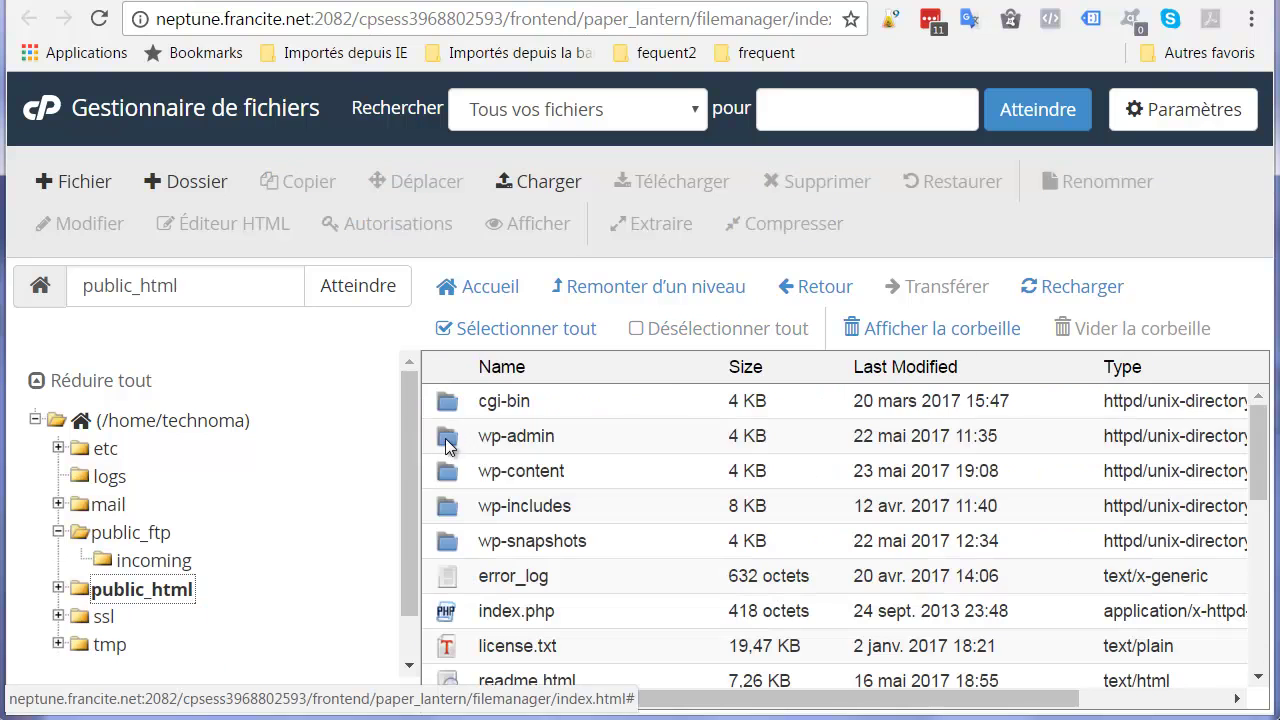
- Compress everything in public_html except cgi-bin, from wp-admin through xmlrpc.php, into the archive wp-admin.zip
click(780, 443)
drag(1258, 450, 1258, 620)
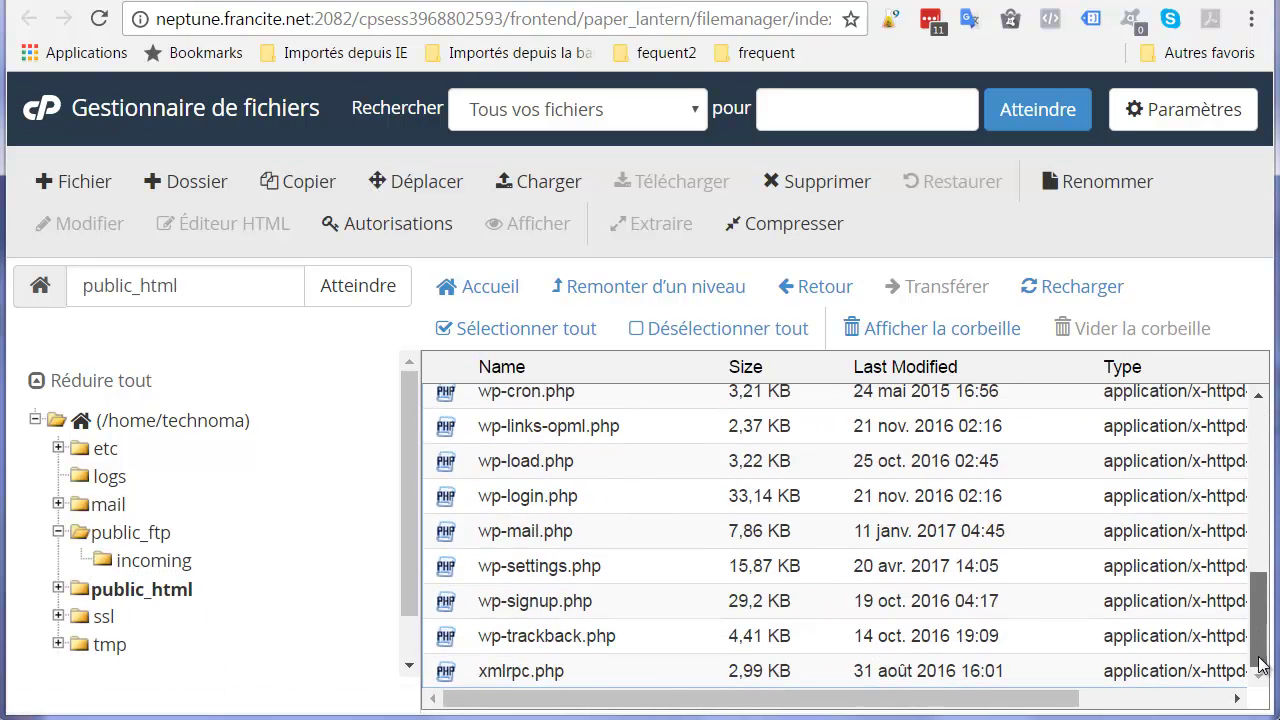
shift+click(440, 669)
scroll(680, 590, up, 5)
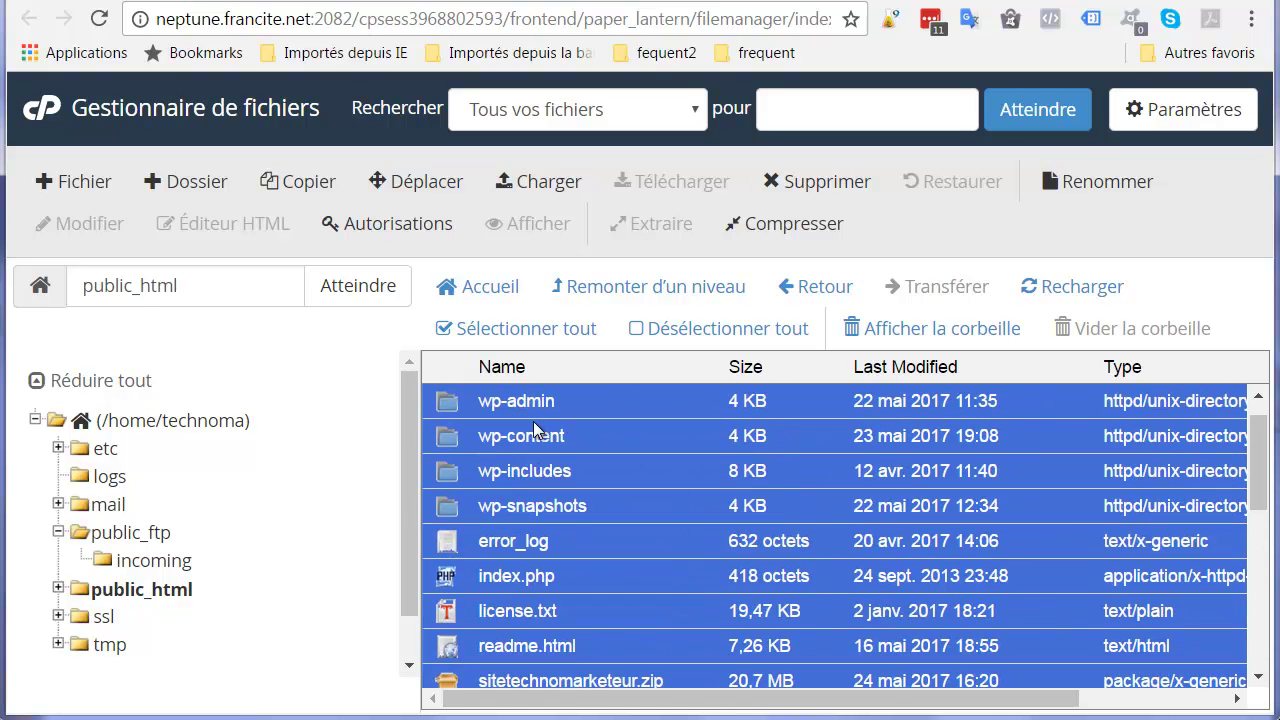
scroll(540, 430, up, 1)
scroll(585, 536, down, 4)
scroll(585, 541, down, 2)
scroll(585, 541, up, 5)
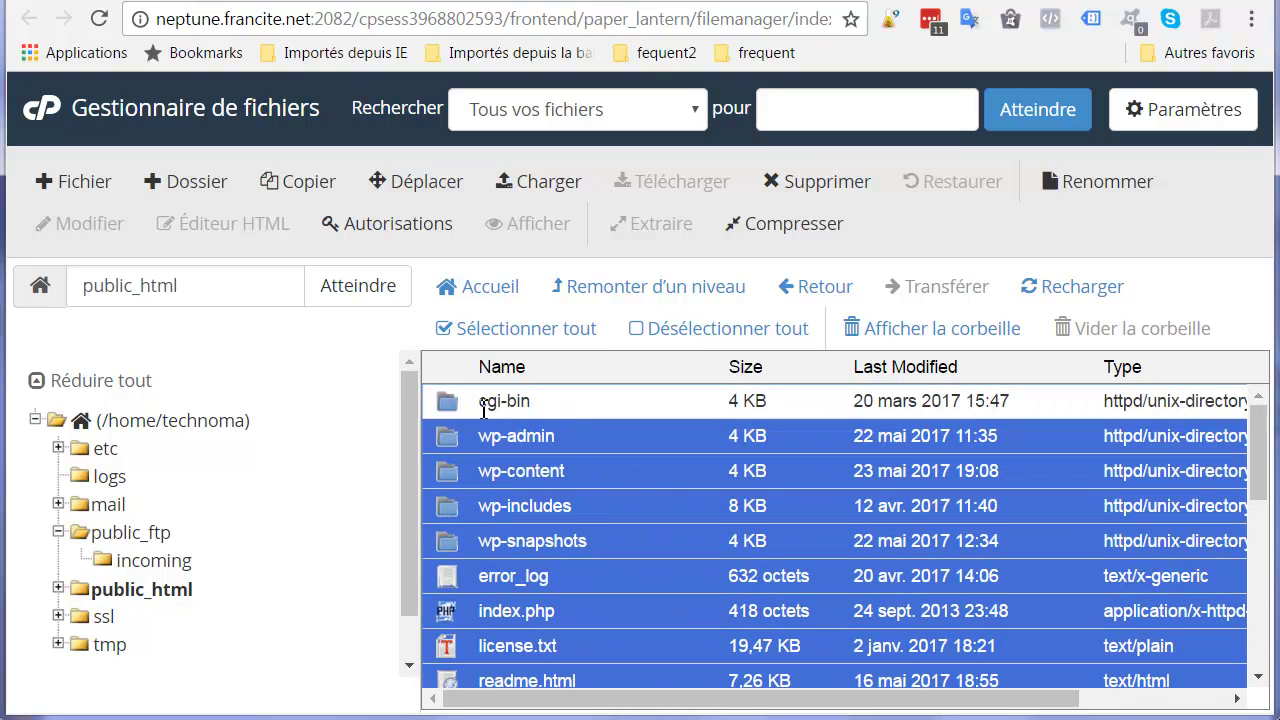
right_click(627, 510)
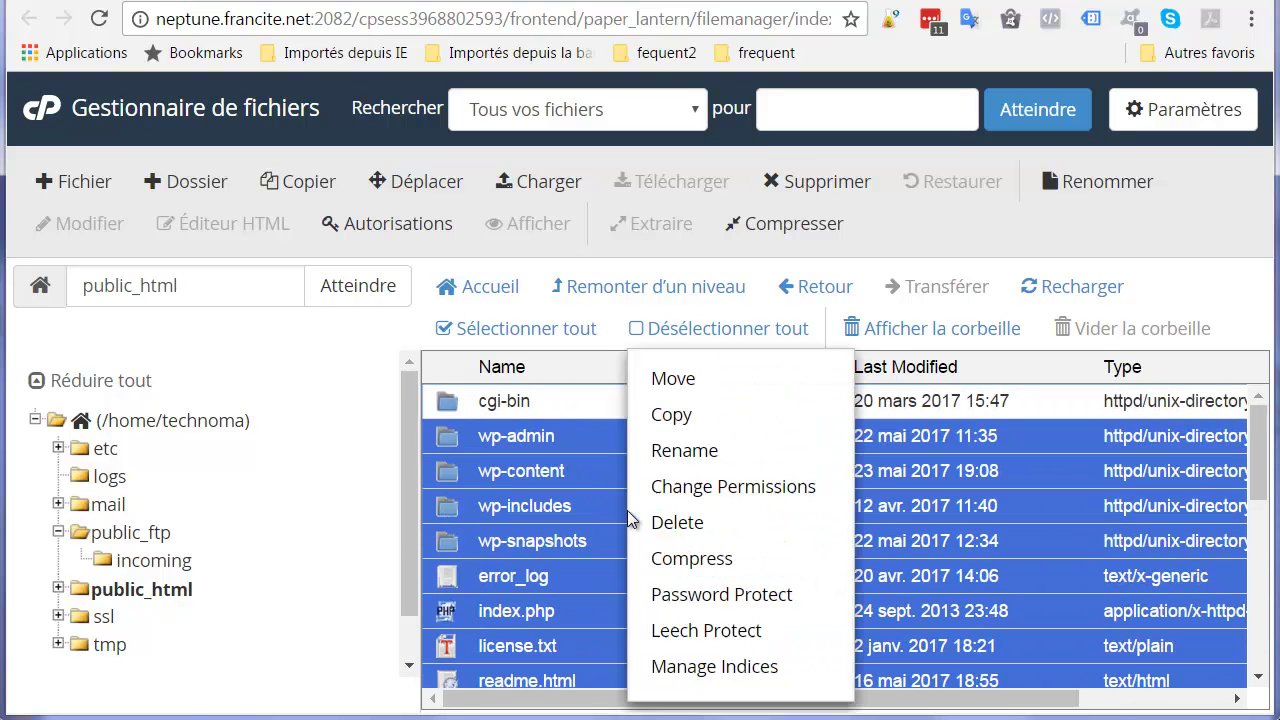
click(650, 558)
click(370, 274)
click(796, 586)
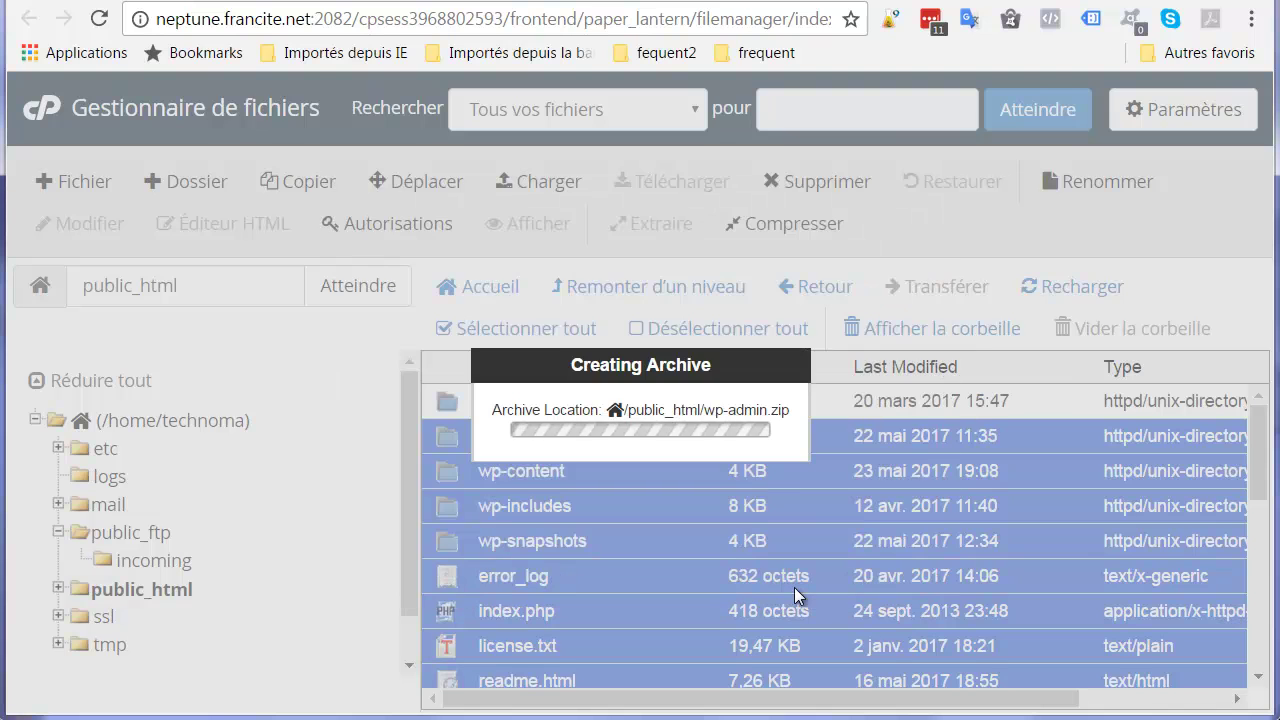
click(1044, 648)
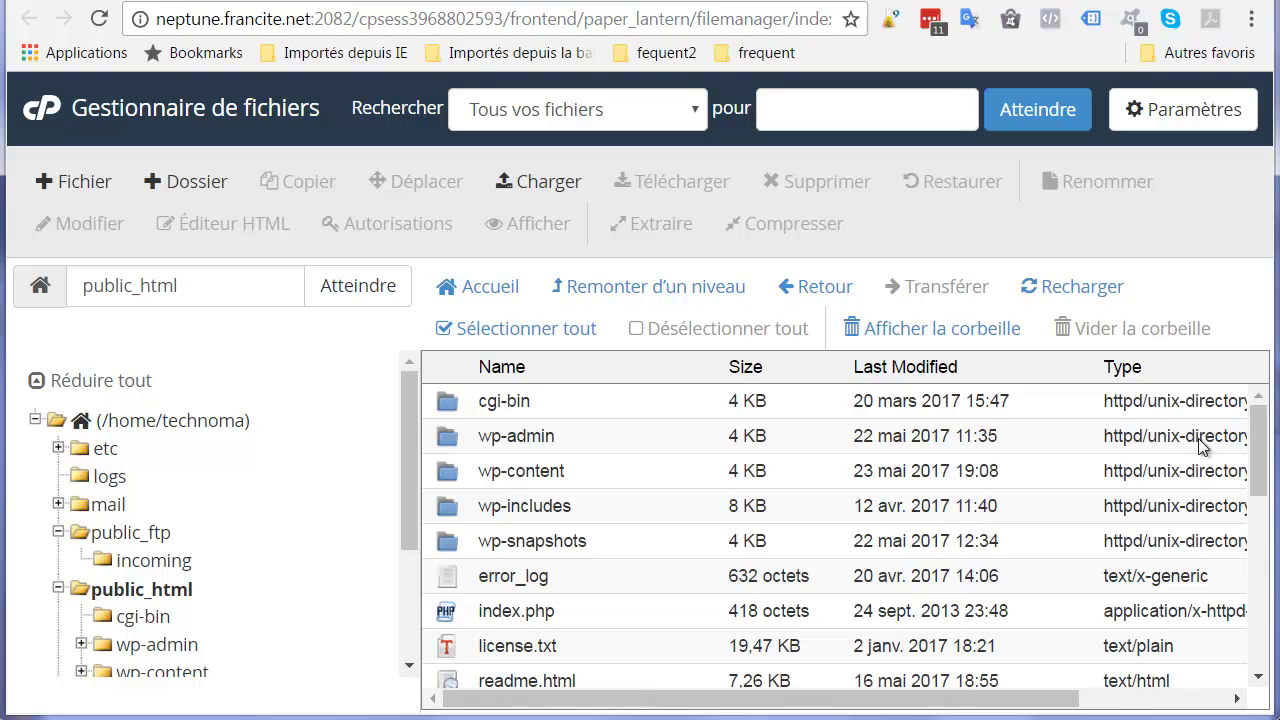
- Refresh the public_html file list and download the archive sitetechnomarketeur.zip
click(1076, 288)
scroll(1268, 473, down, 1)
scroll(1268, 473, down, 1)
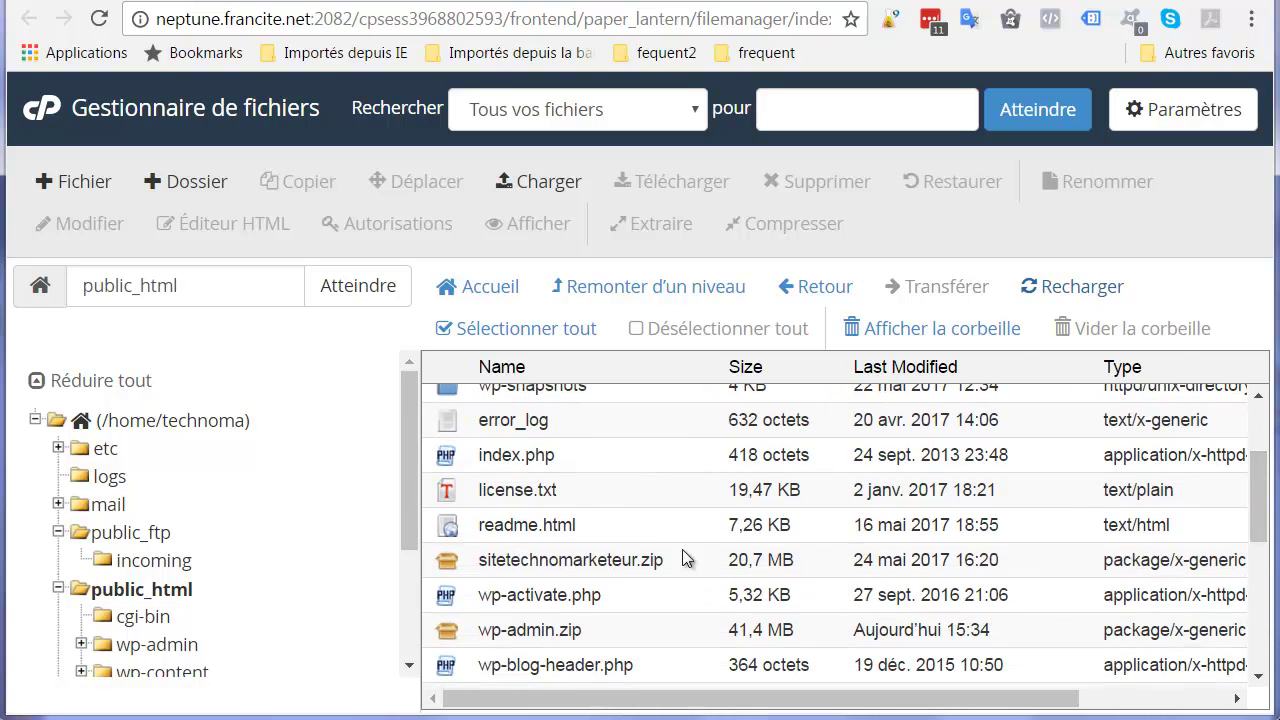
click(472, 566)
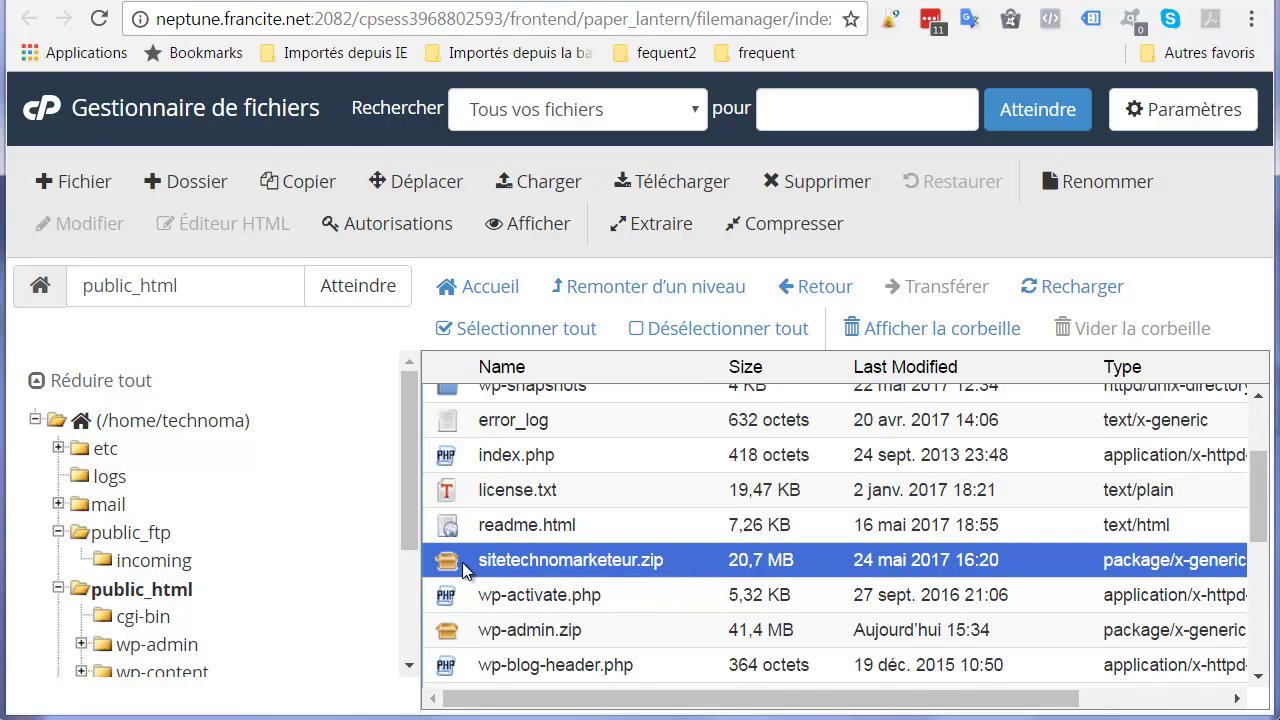
click(676, 190)
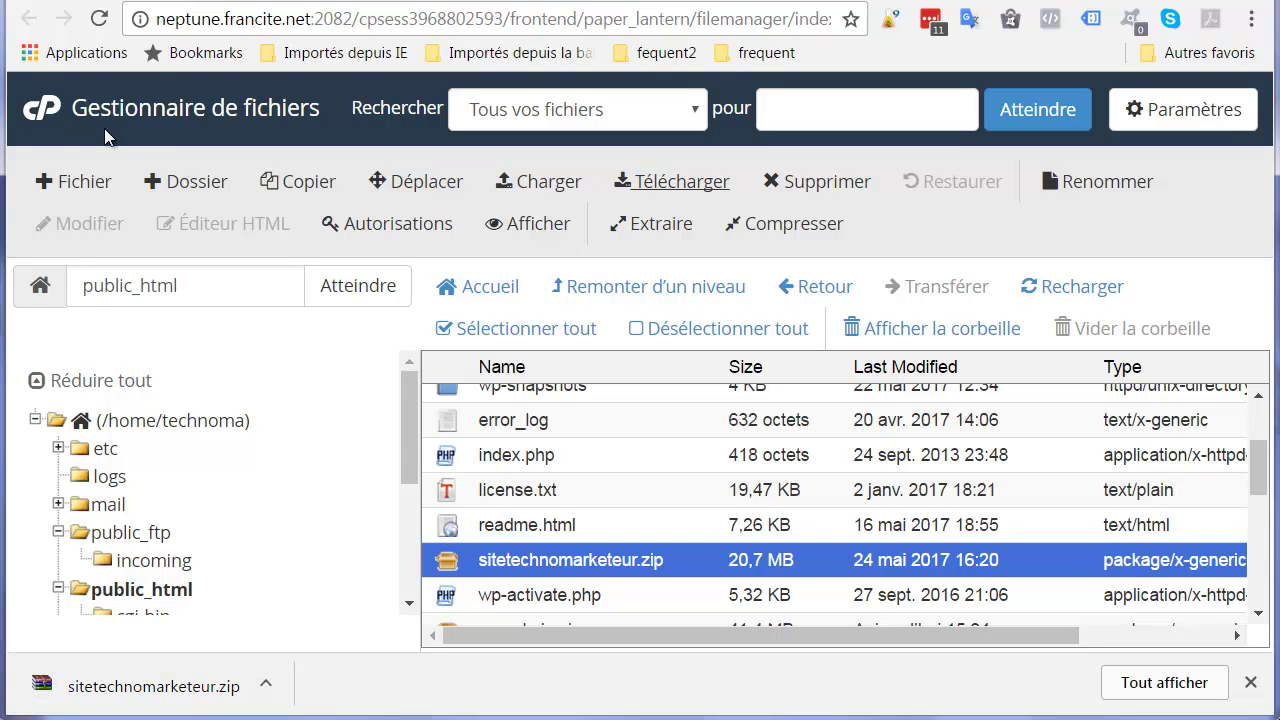
- Export the technoma_wp249 database from phpMyAdmin with the quick method in SQL format
click(50, 115)
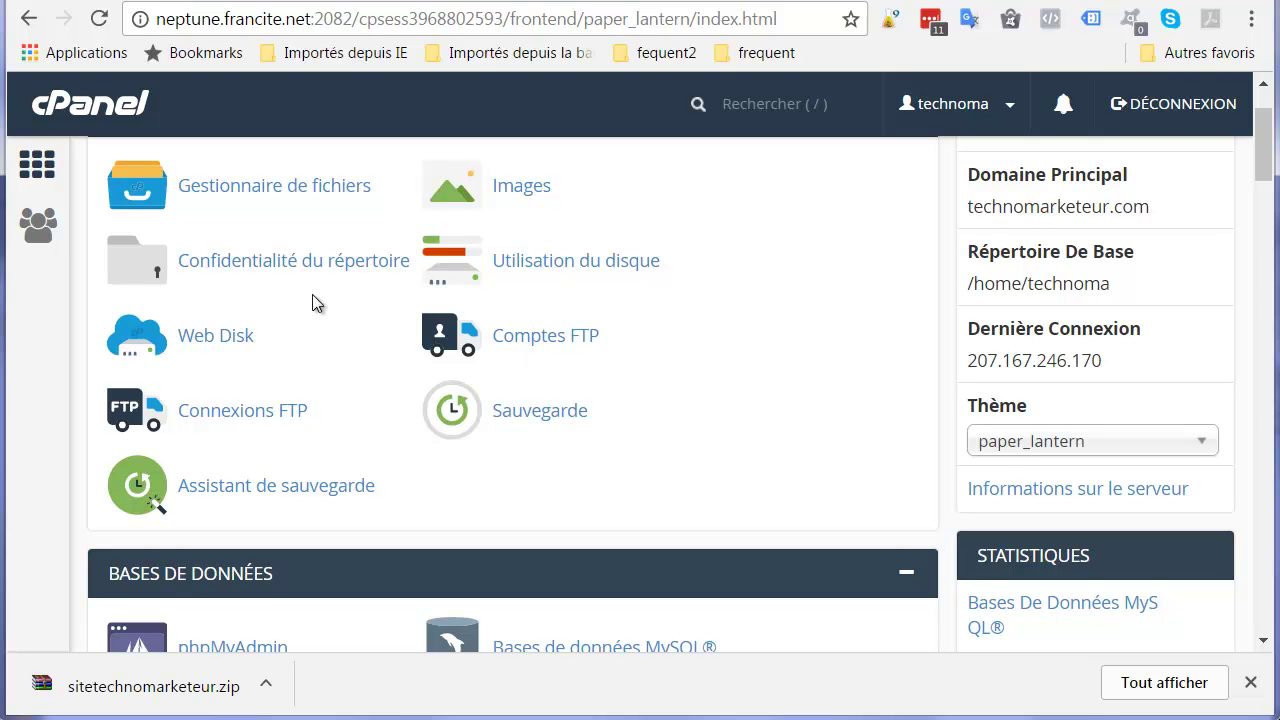
scroll(312, 294, down, 3)
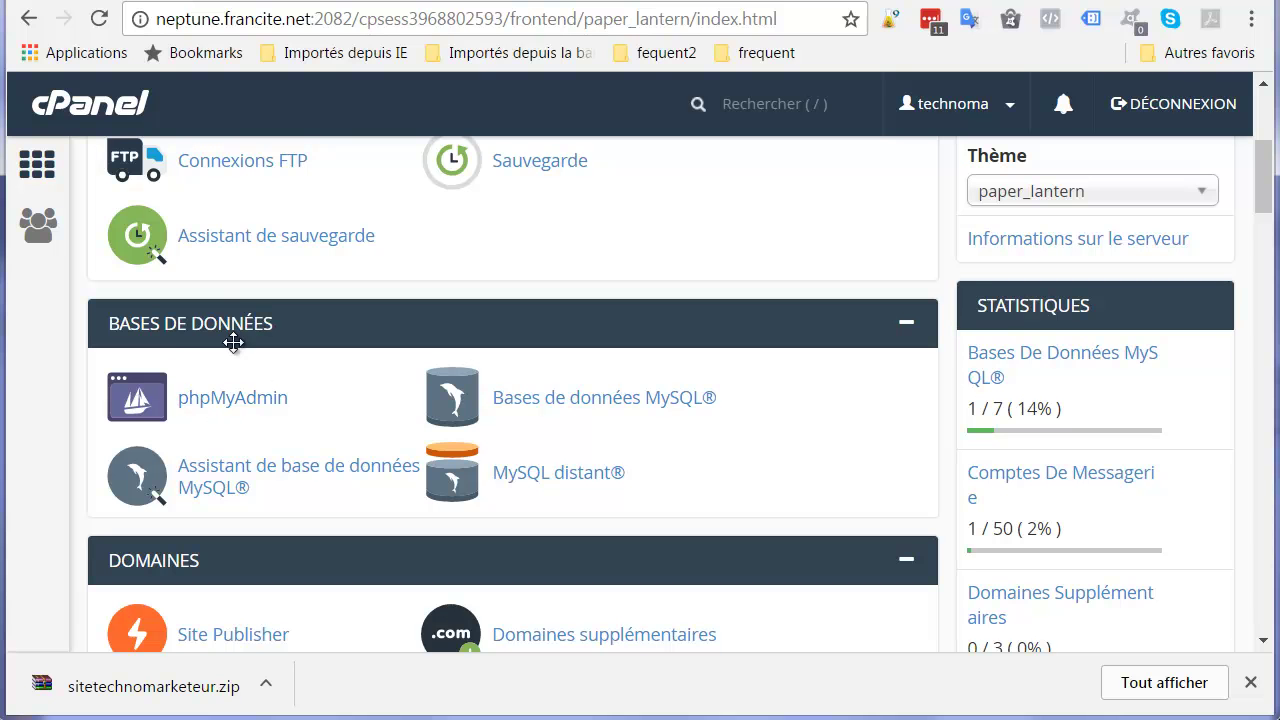
click(245, 400)
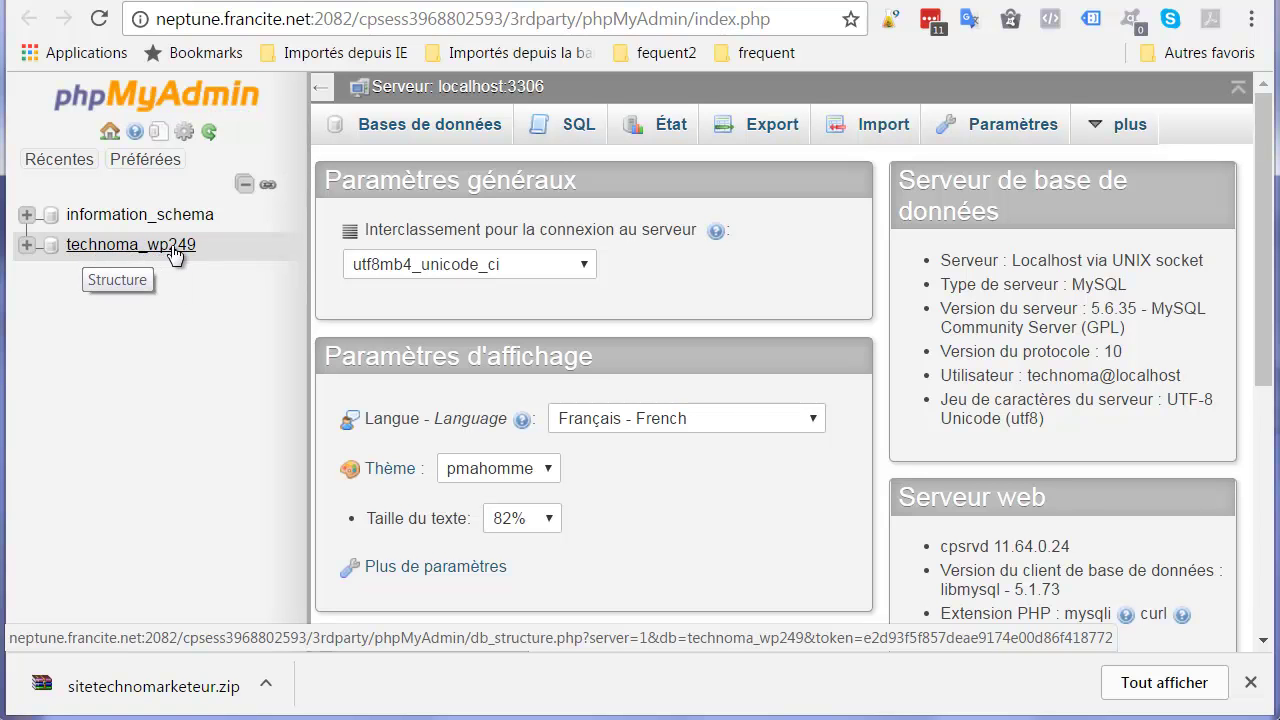
click(115, 250)
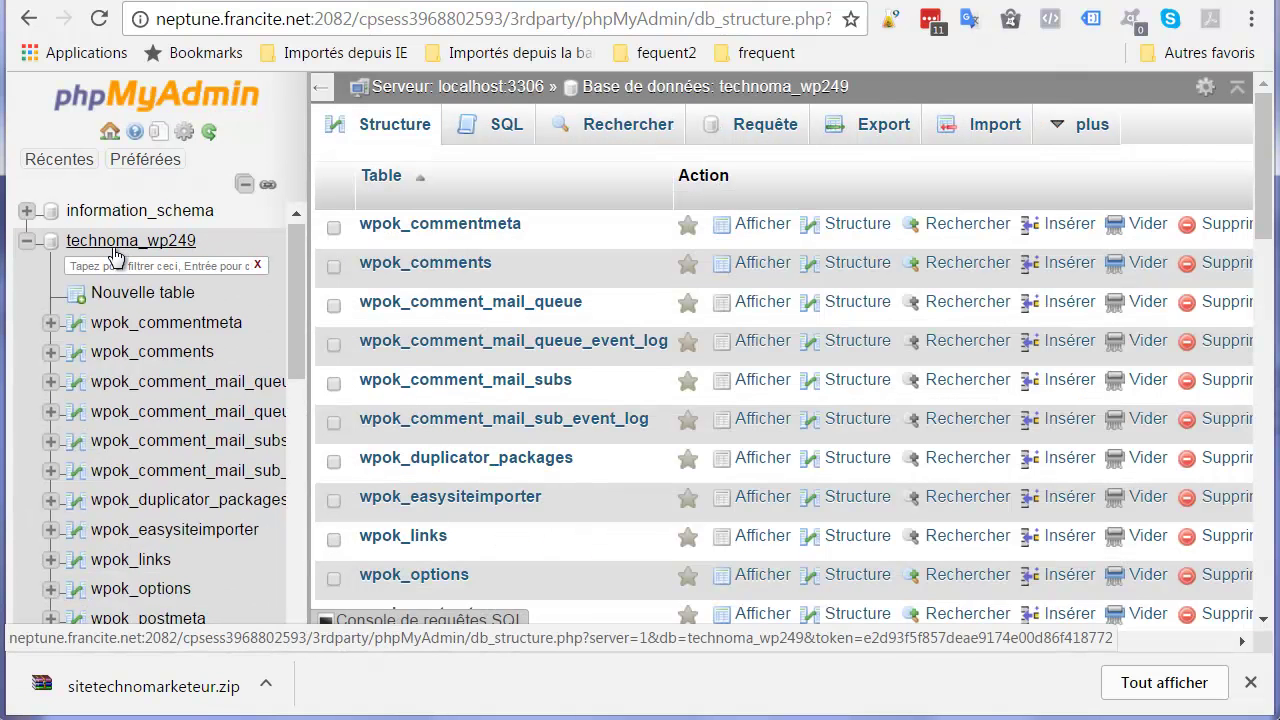
click(884, 130)
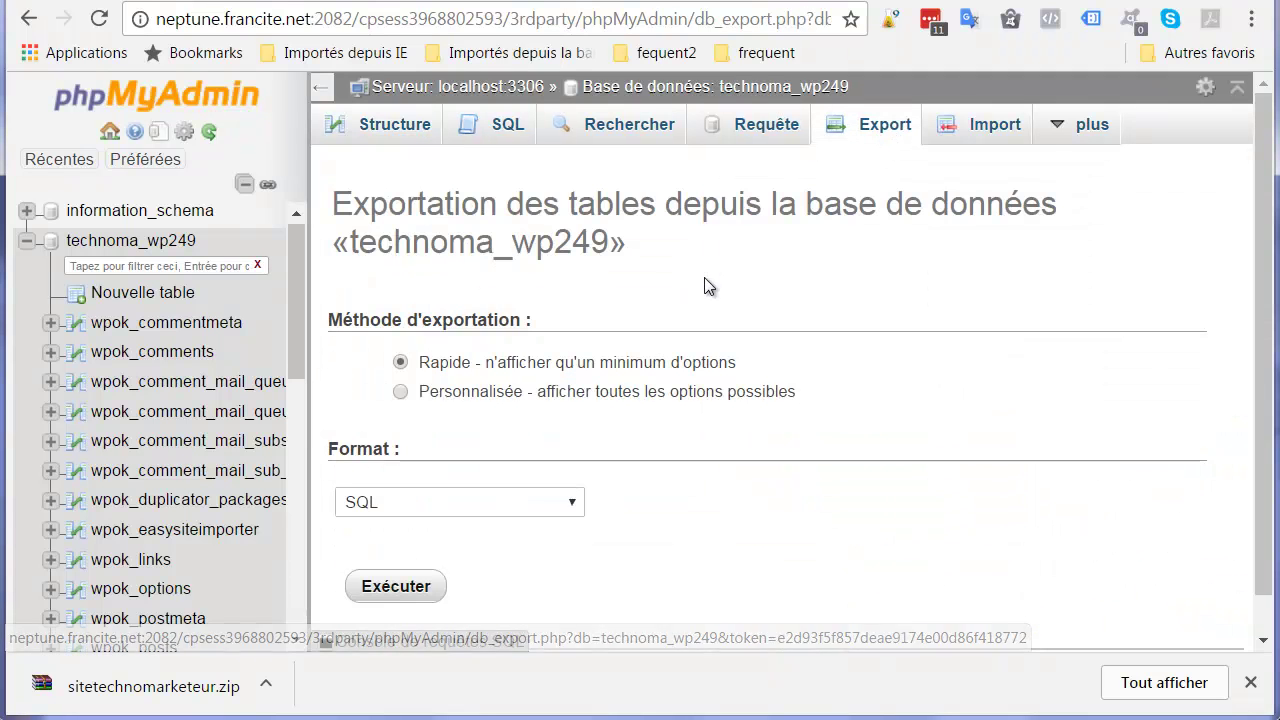
click(393, 553)
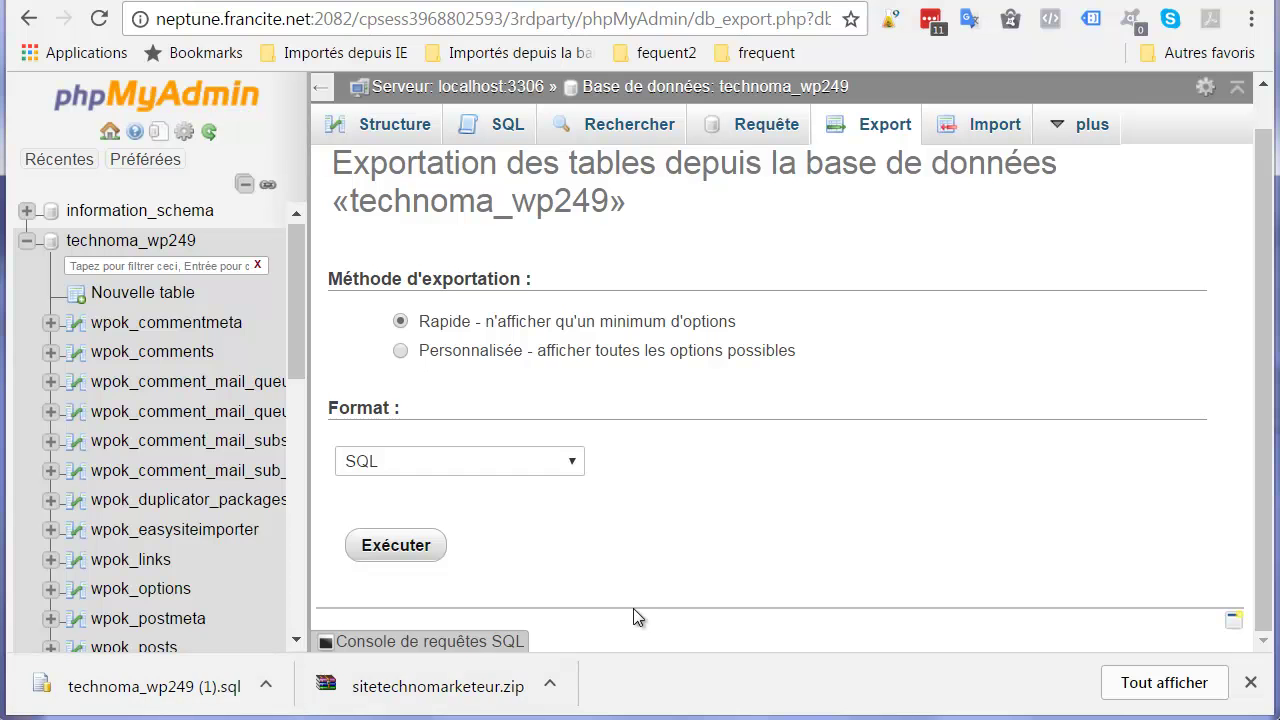
- Return to the cPanel home page and log out of the technomarketeur.com hosting account
scroll(366, 360, up, 1)
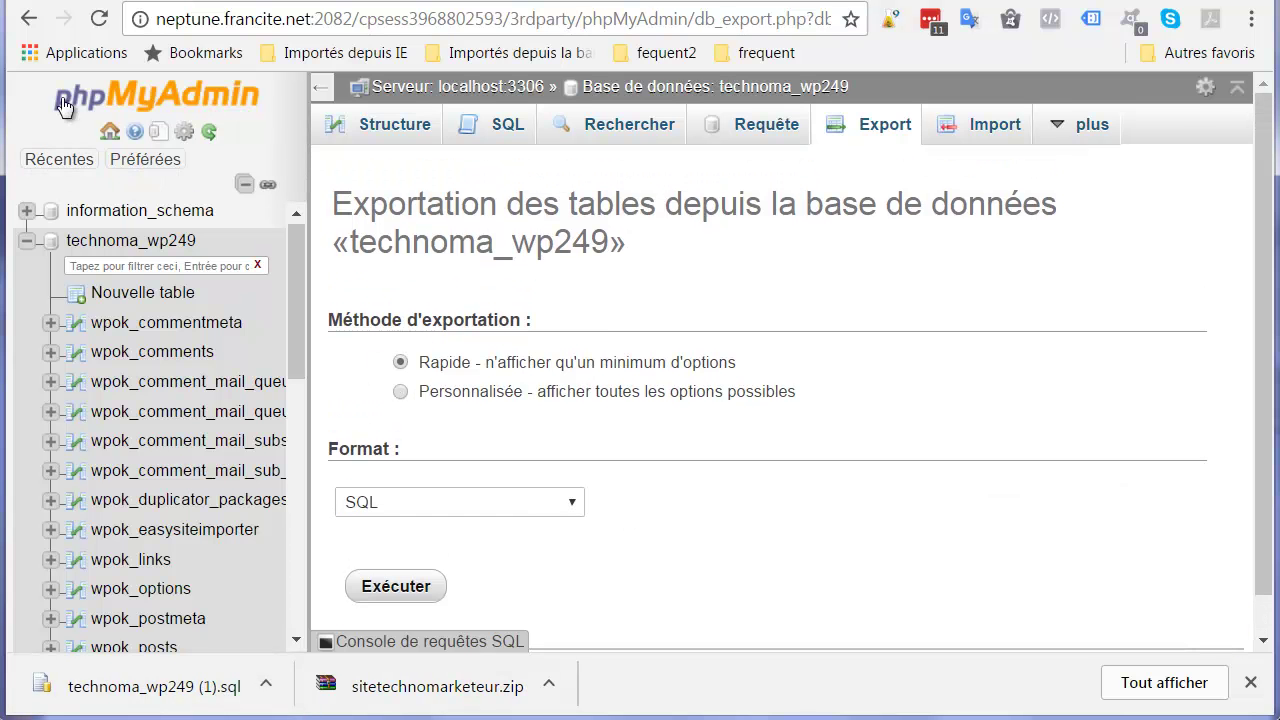
click(550, 1)
scroll(402, 210, up, 4)
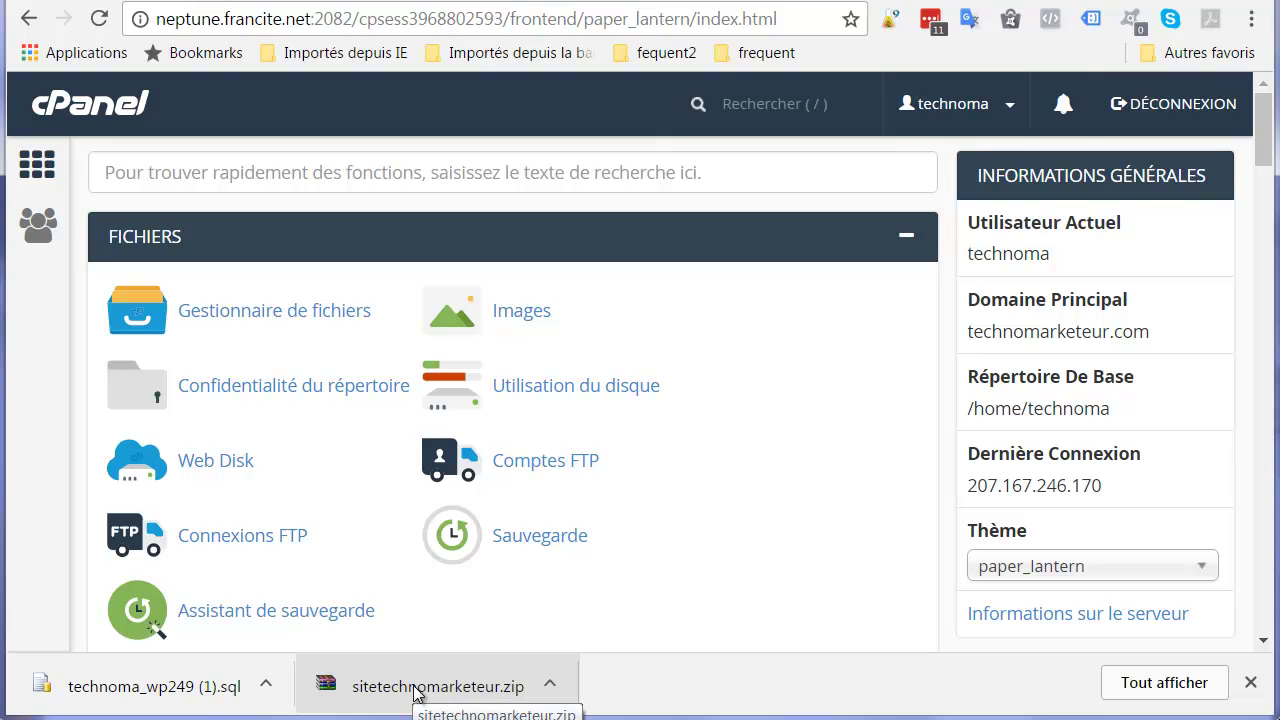
click(1165, 115)
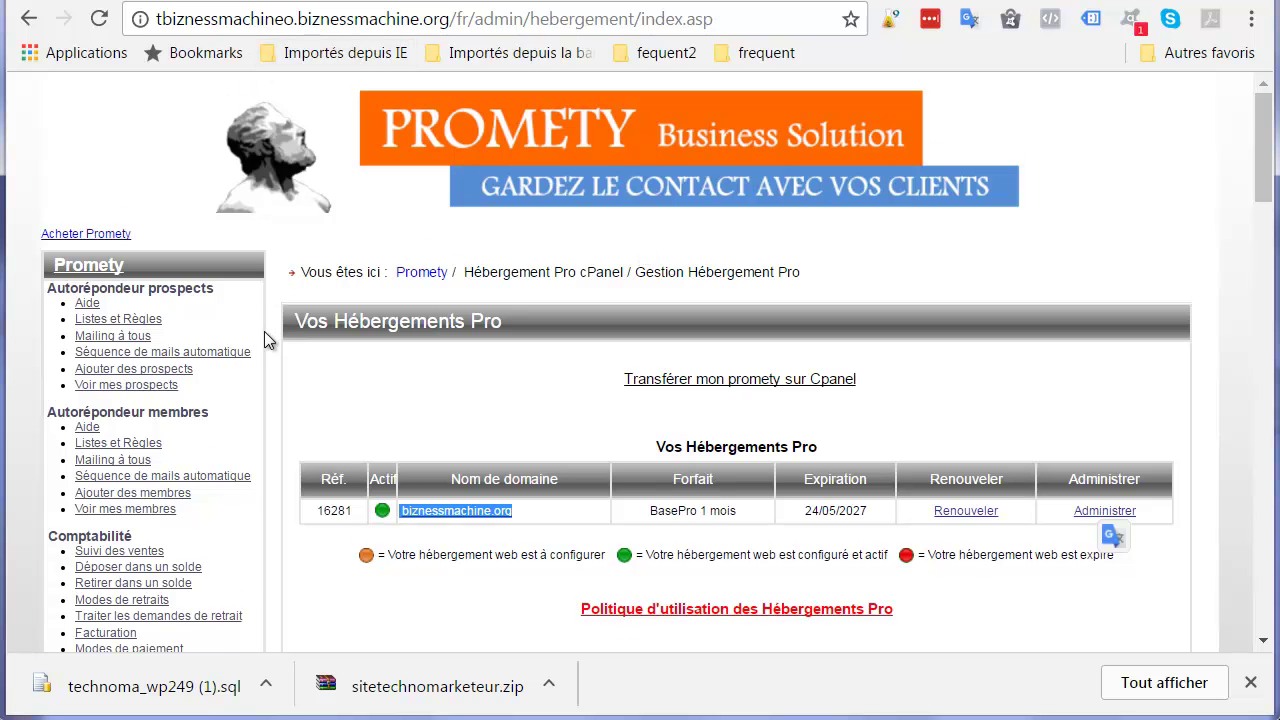
- Copy the domain name biznessmachine.org from the hosting list and open it in a new browser tab
scroll(264, 331, down, 2)
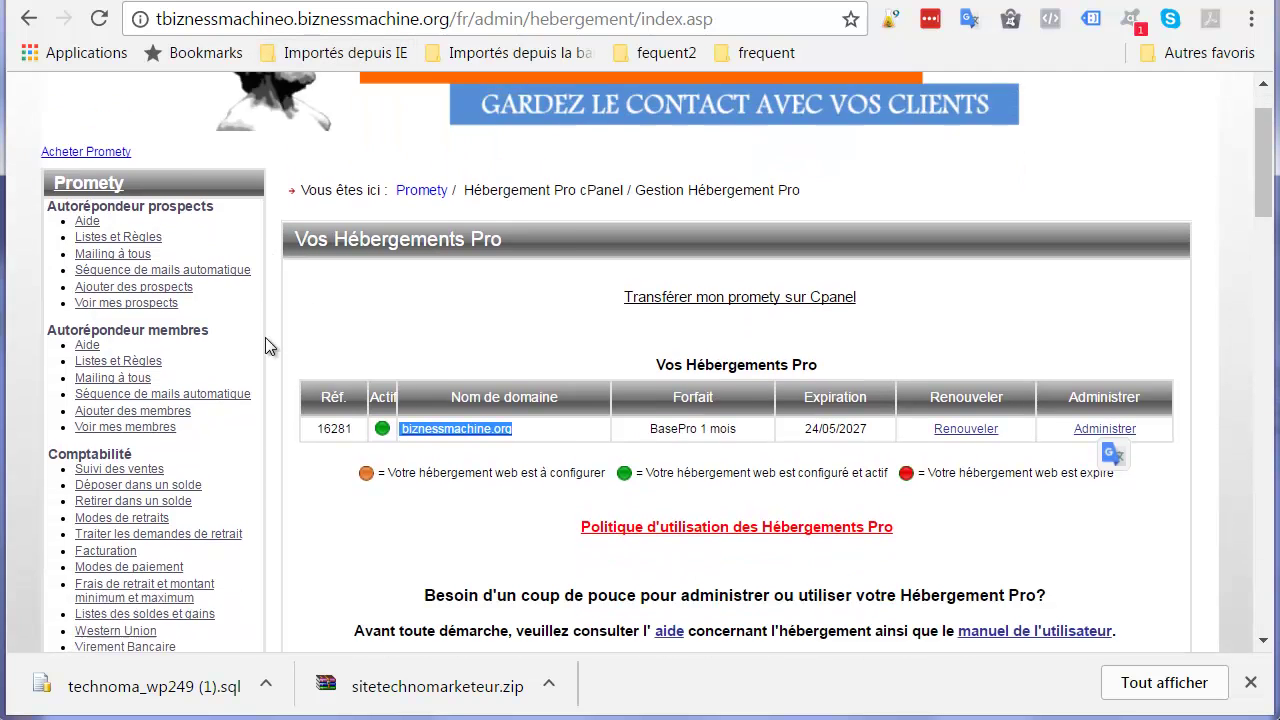
scroll(265, 347, down, 1)
click(388, 470)
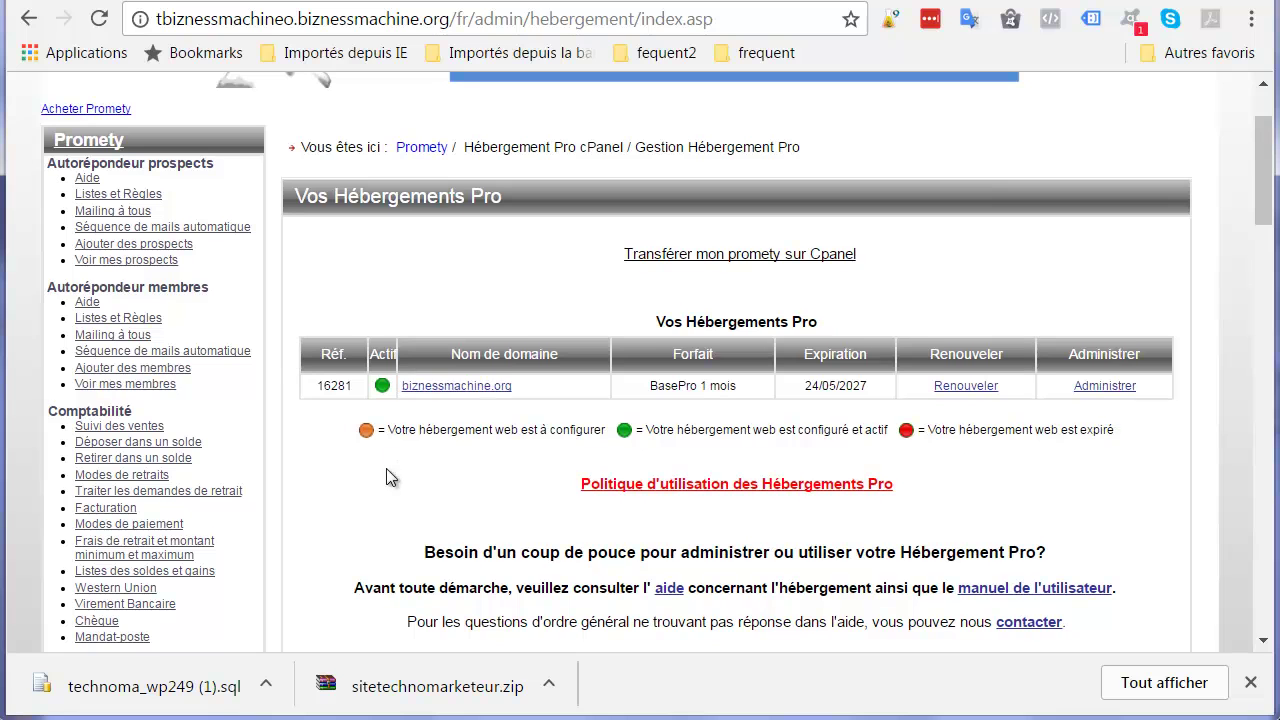
drag(530, 395, 385, 400)
scroll(330, 529, up, 3)
drag(552, 514, 440, 514)
key(ctrl+c)
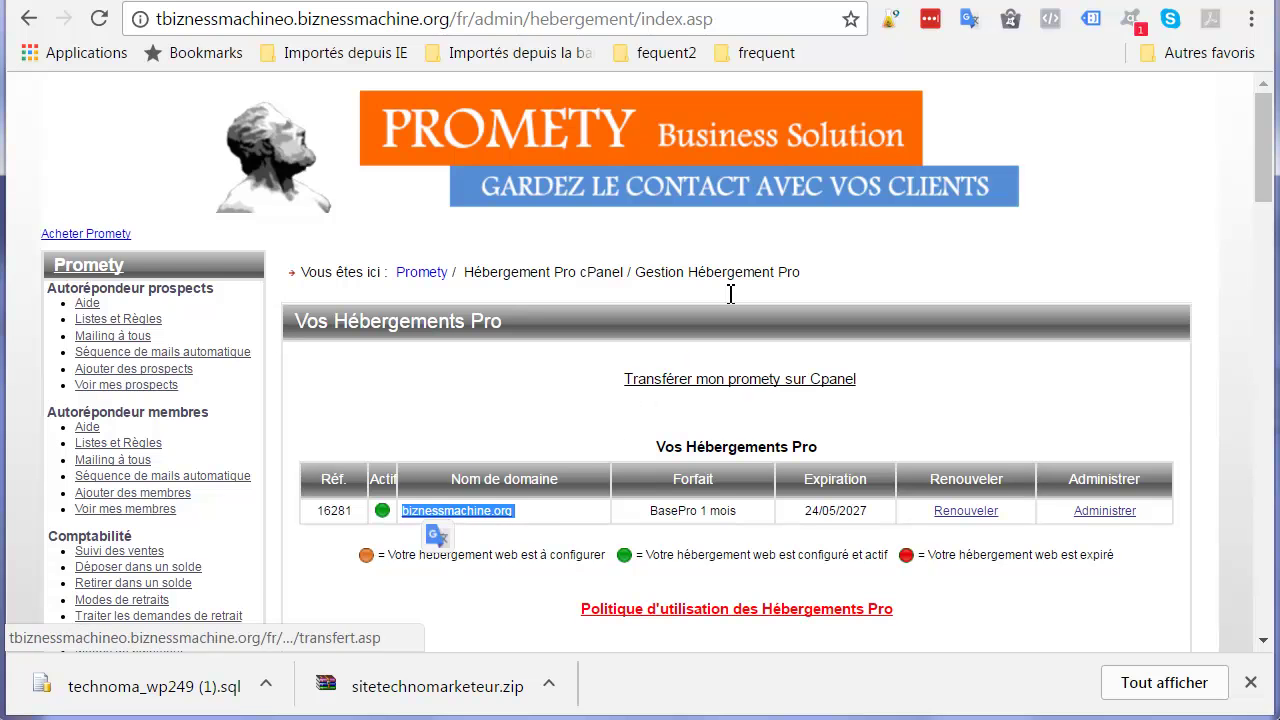
key(ctrl+t)
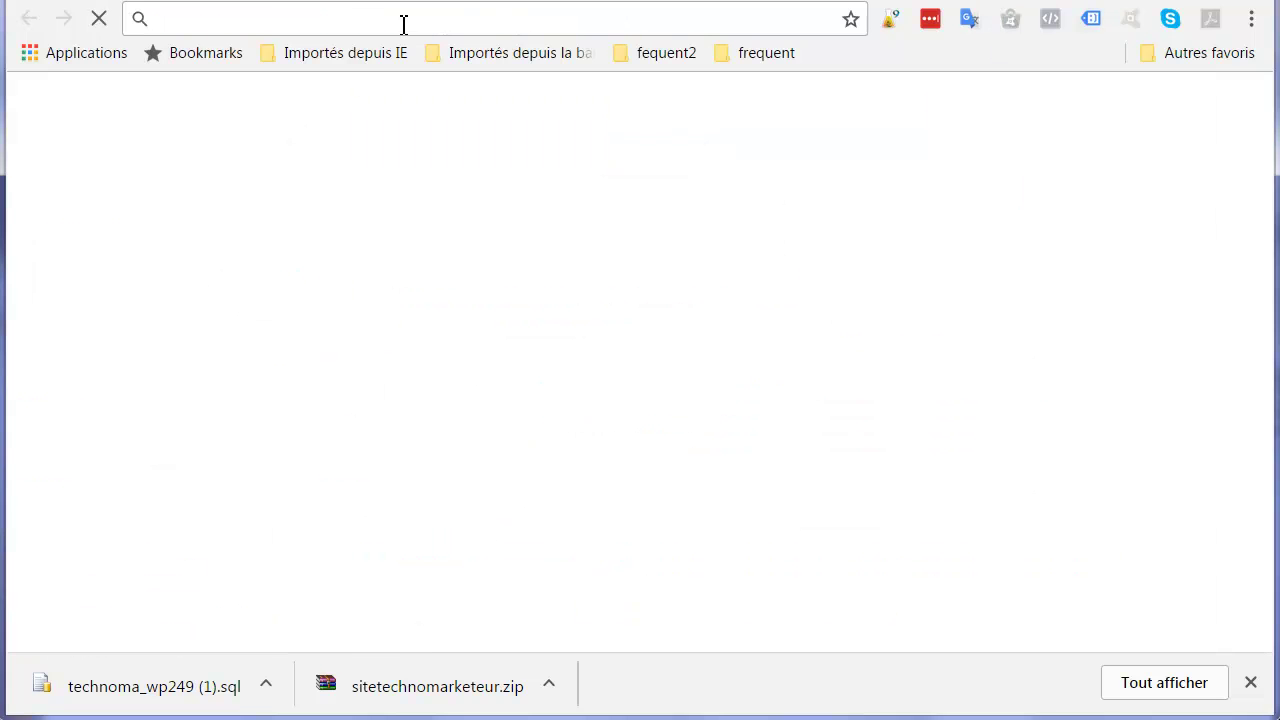
key(ctrl+v)
key(Return)
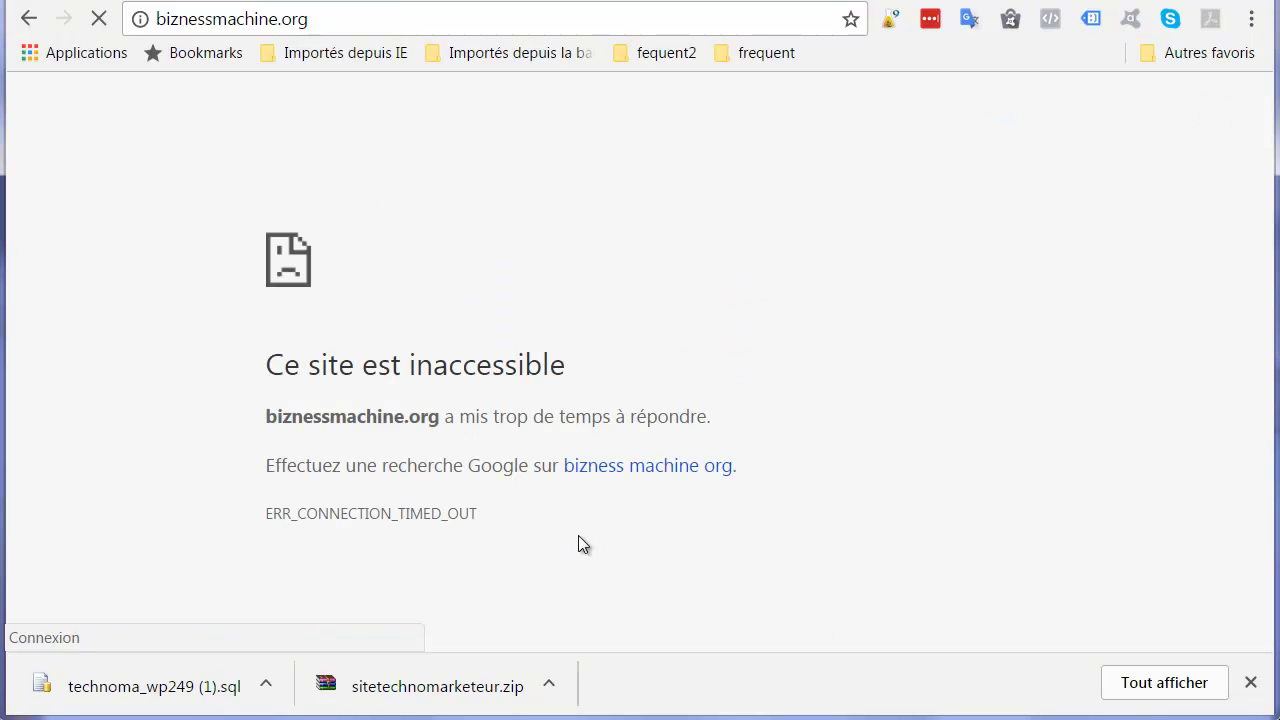
- Open the cPanel of the biznessmachine.org hosting and check its current user and main domain
click(603, 1)
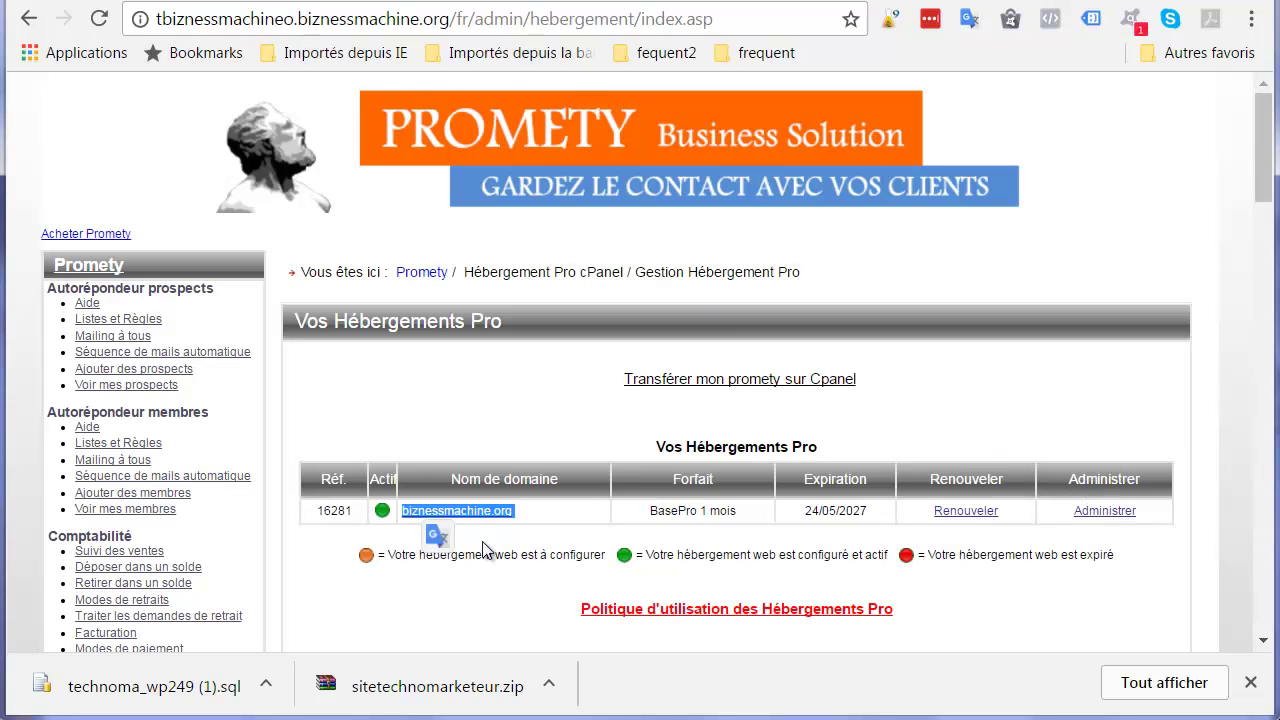
click(1117, 513)
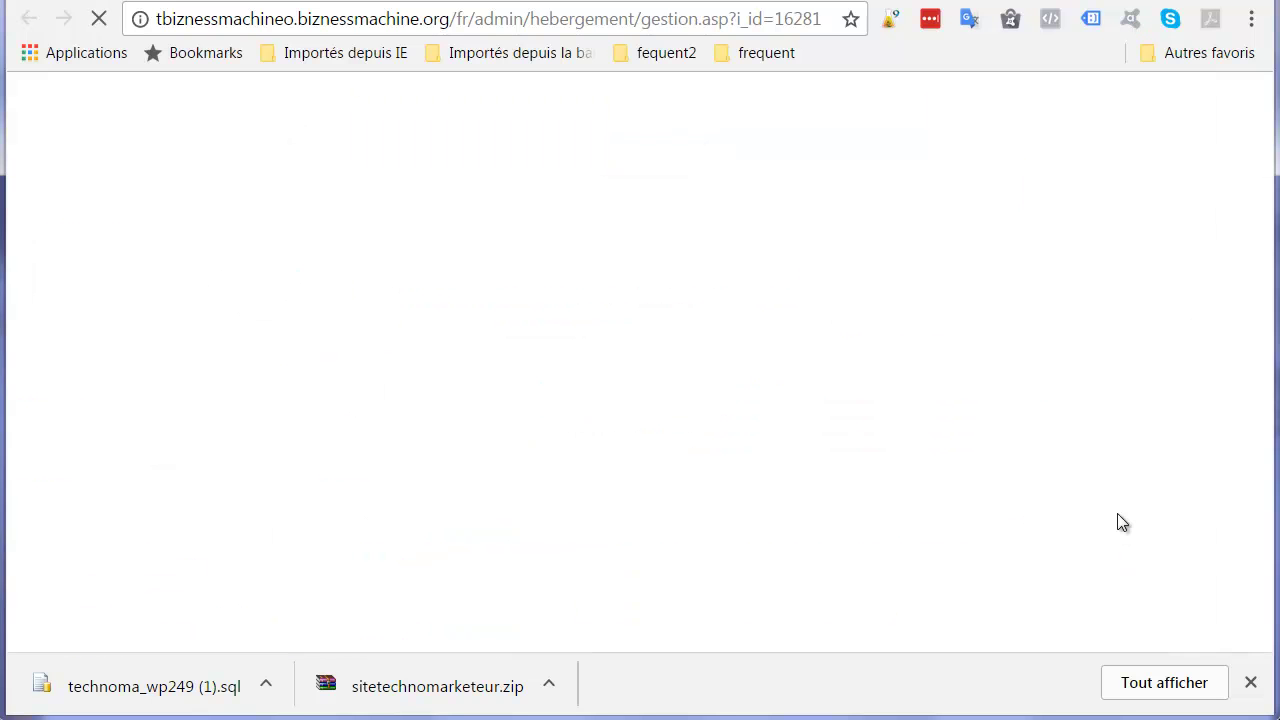
drag(1034, 255, 966, 262)
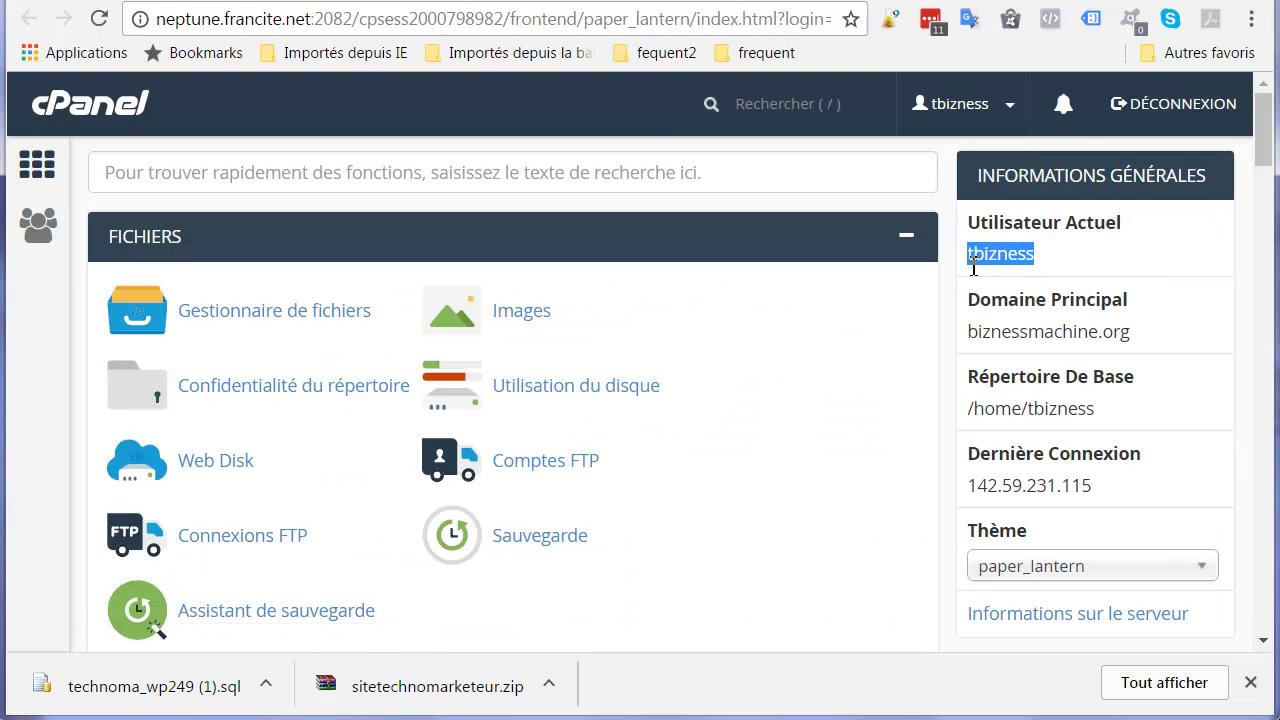
drag(1131, 332, 966, 333)
drag(1037, 255, 972, 258)
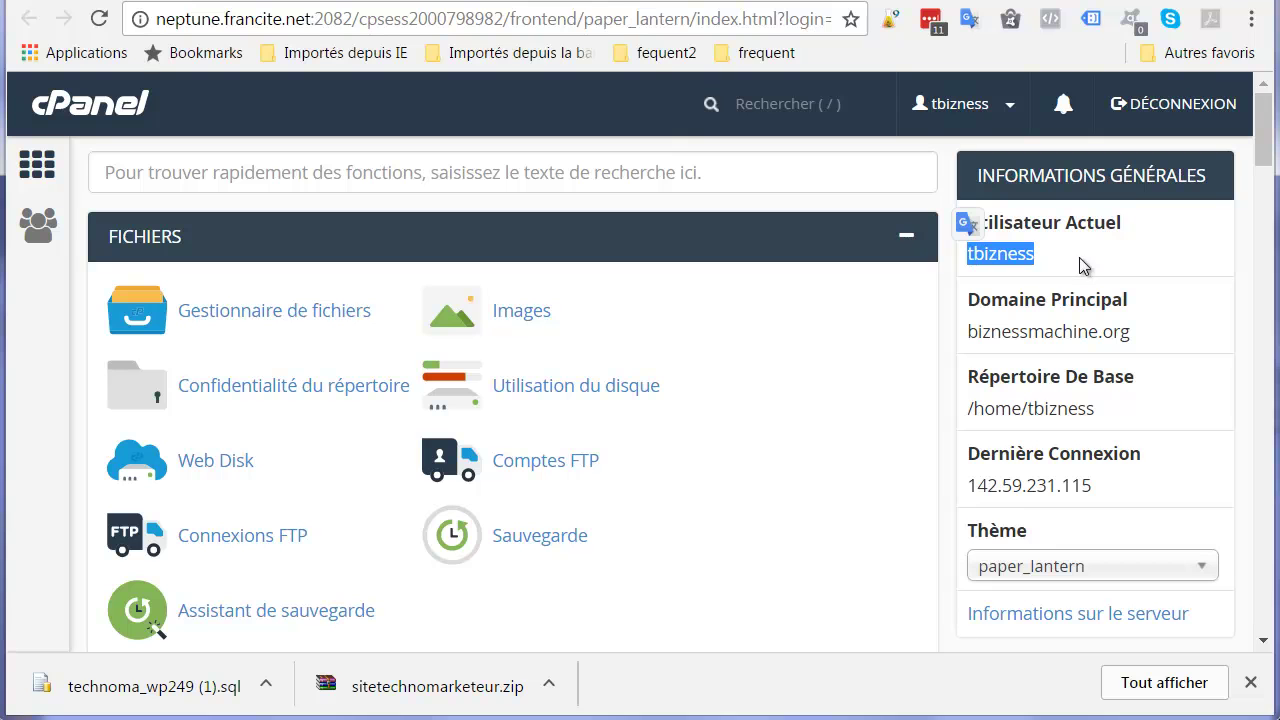
click(1069, 269)
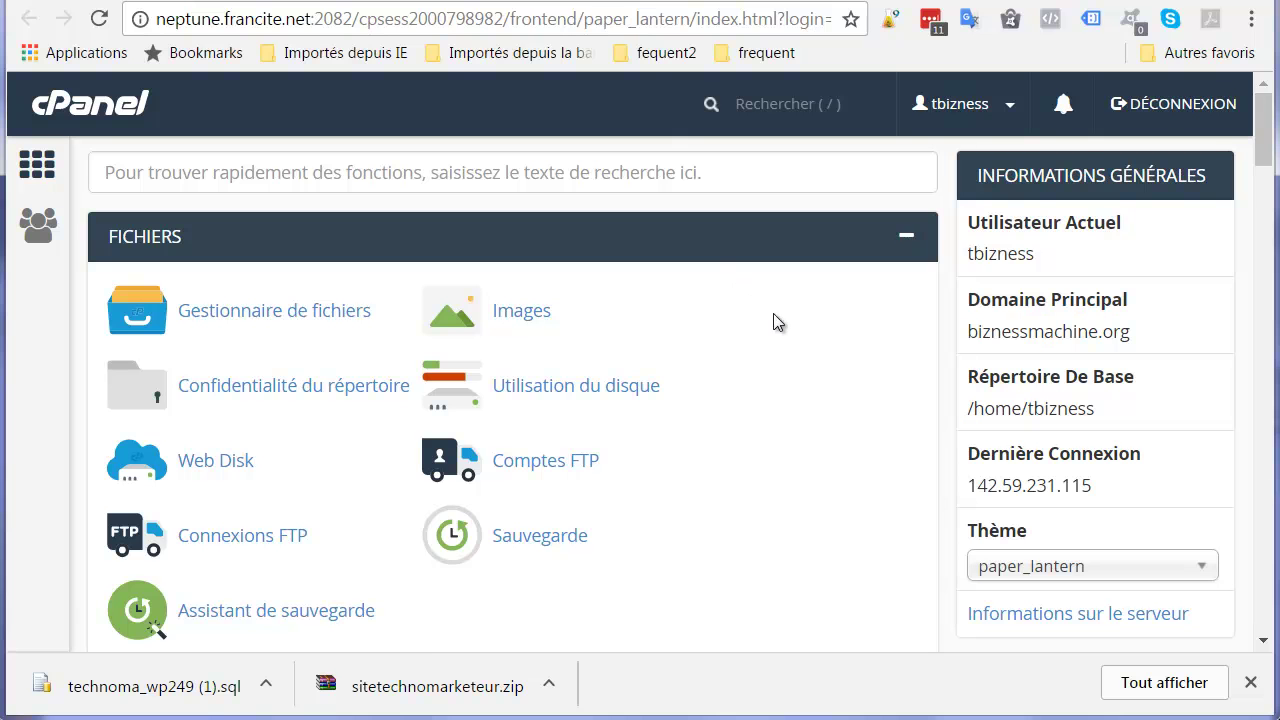
- Open the file manager of the biznessmachine.org hosting and check the contents of the public_html folder
click(309, 319)
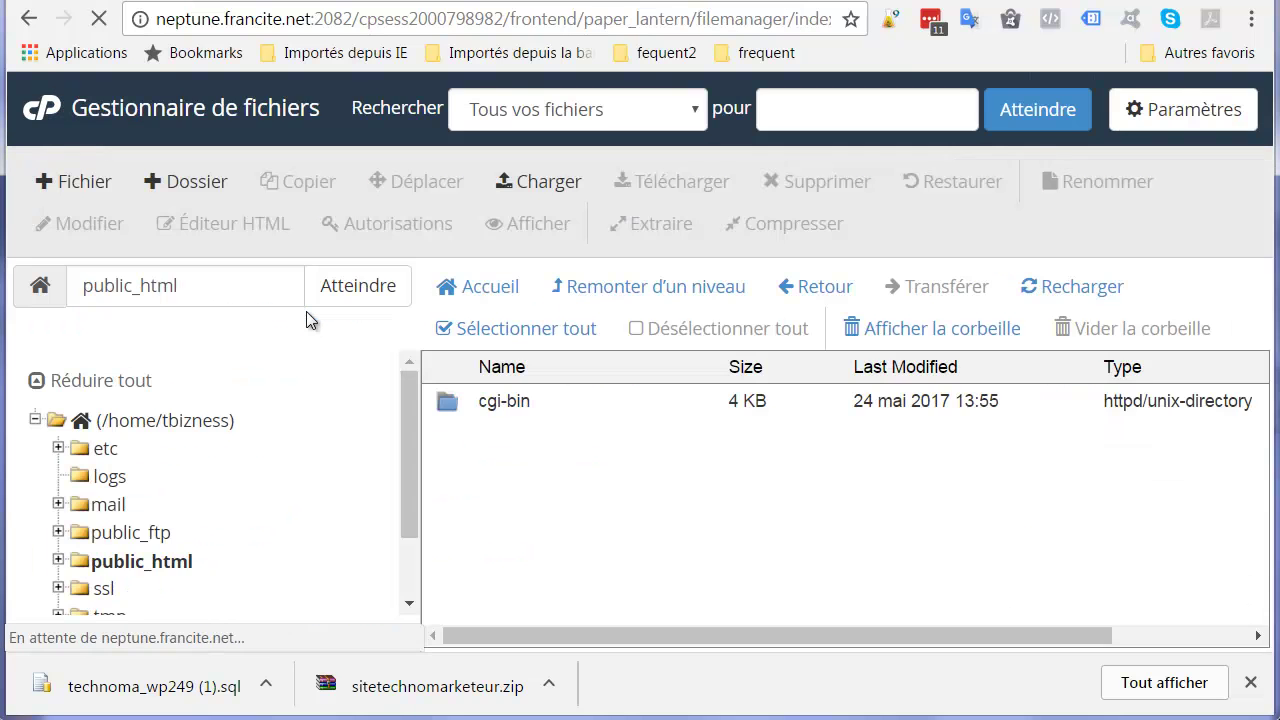
double_click(450, 545)
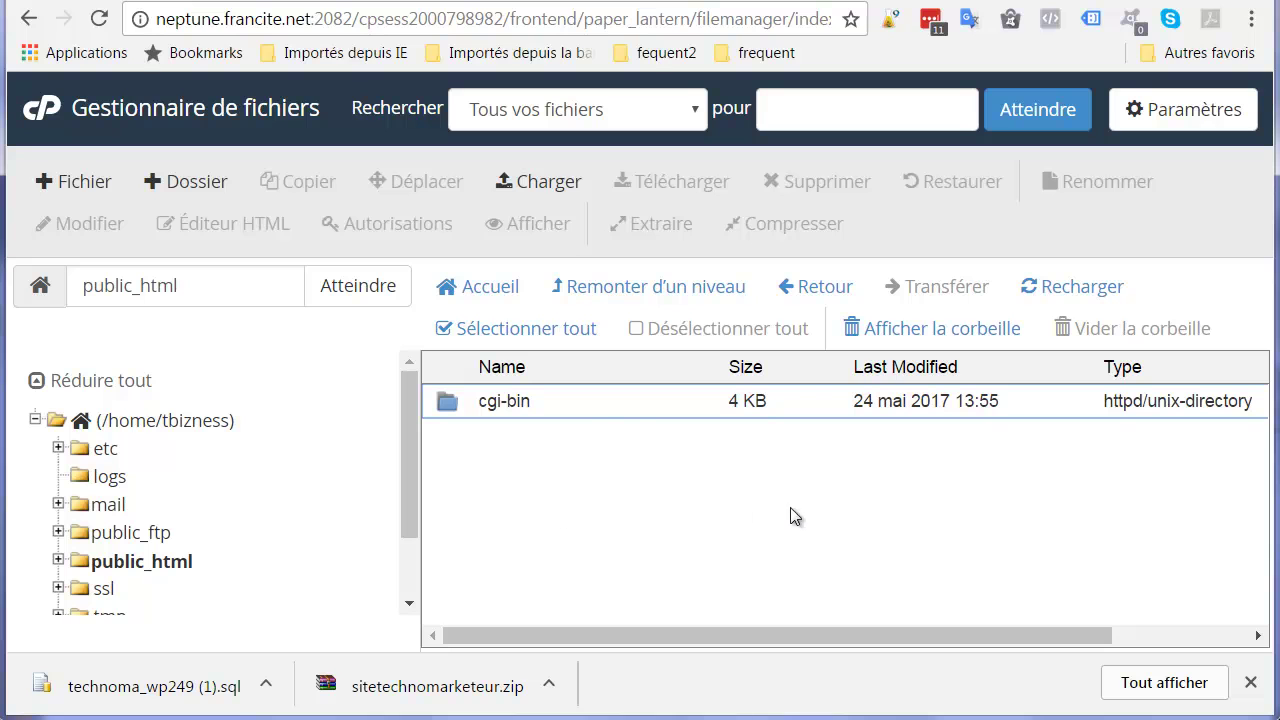
click(468, 408)
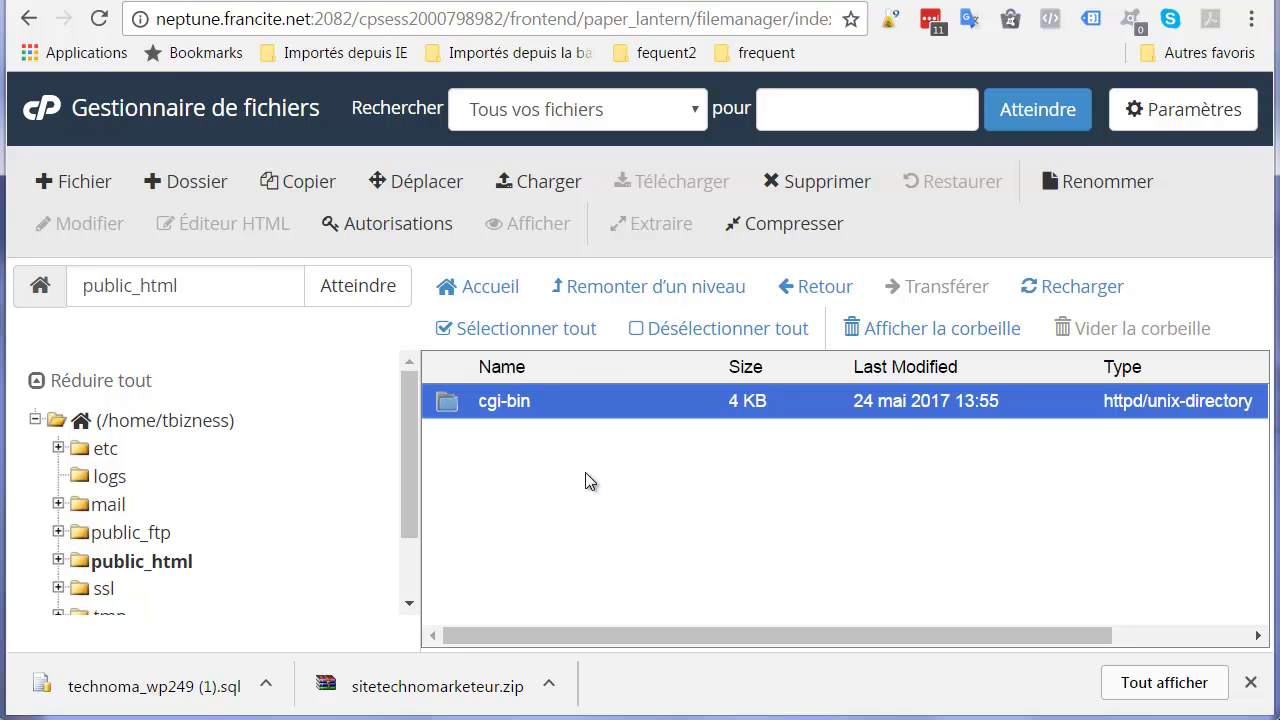
- Upload the archive sitetechnomarketeur.zip from the computer into the public_html folder
click(545, 182)
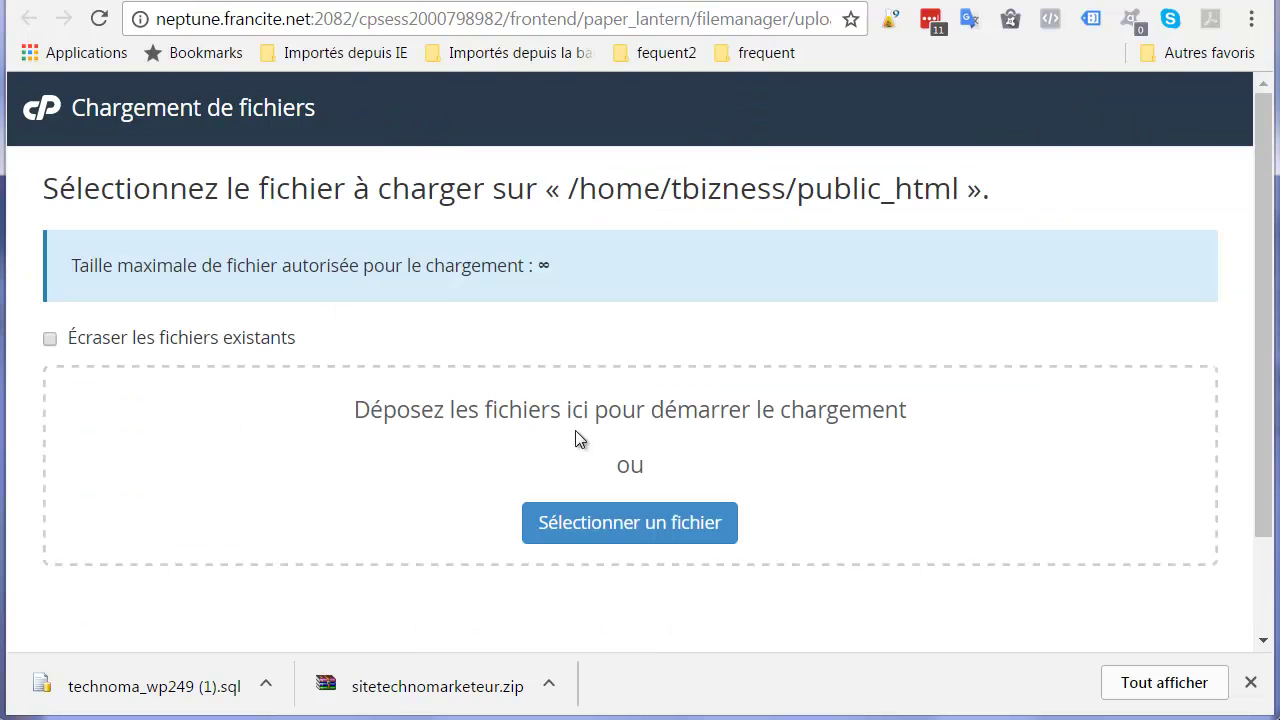
click(605, 521)
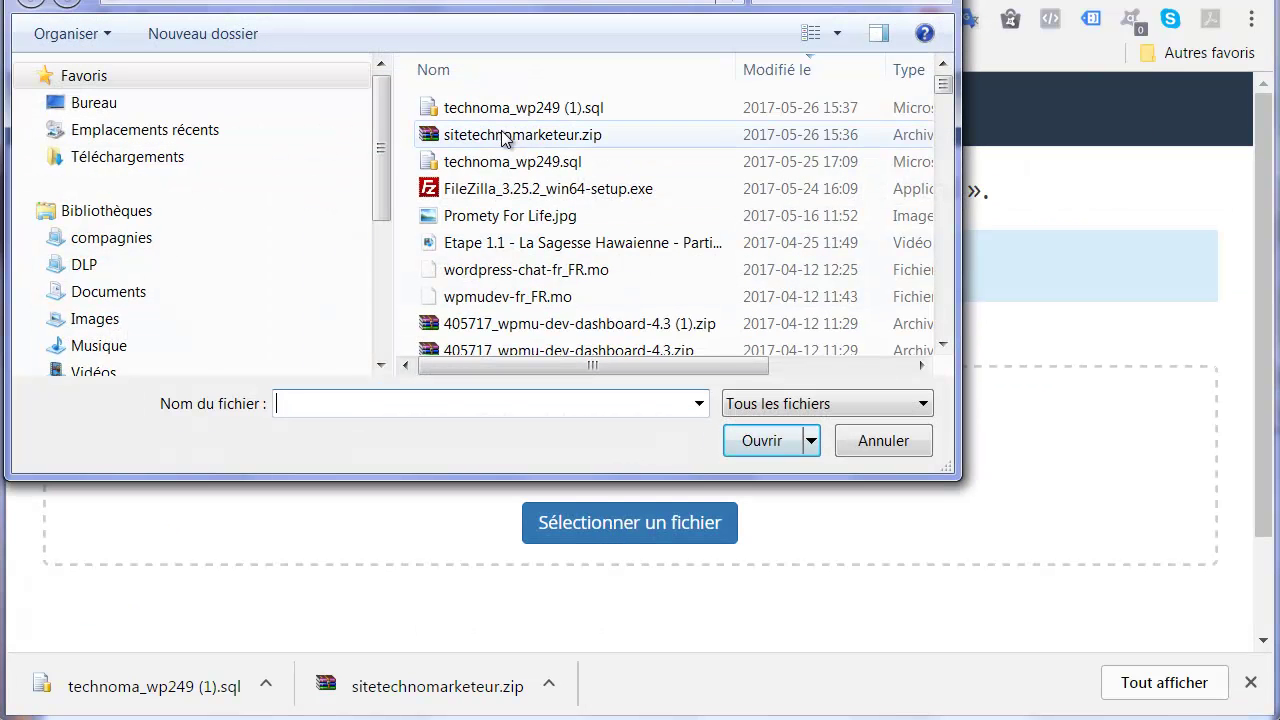
click(503, 133)
click(762, 440)
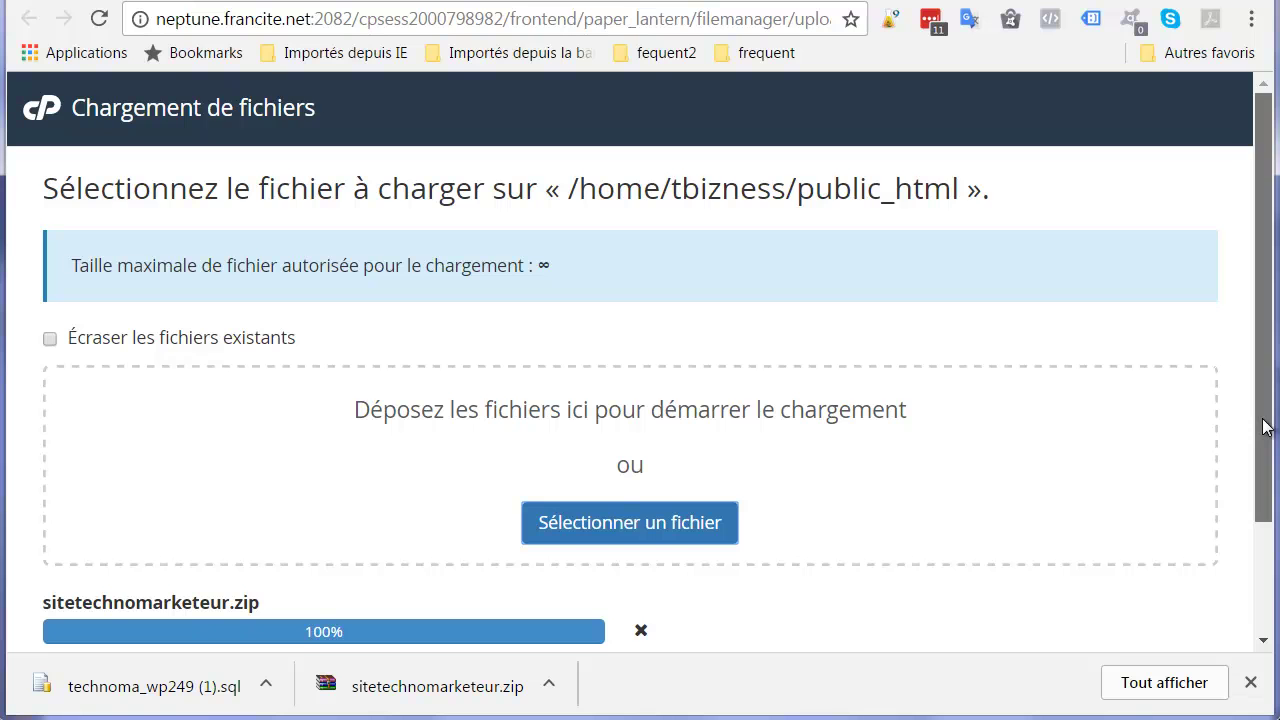
drag(1265, 427, 1270, 537)
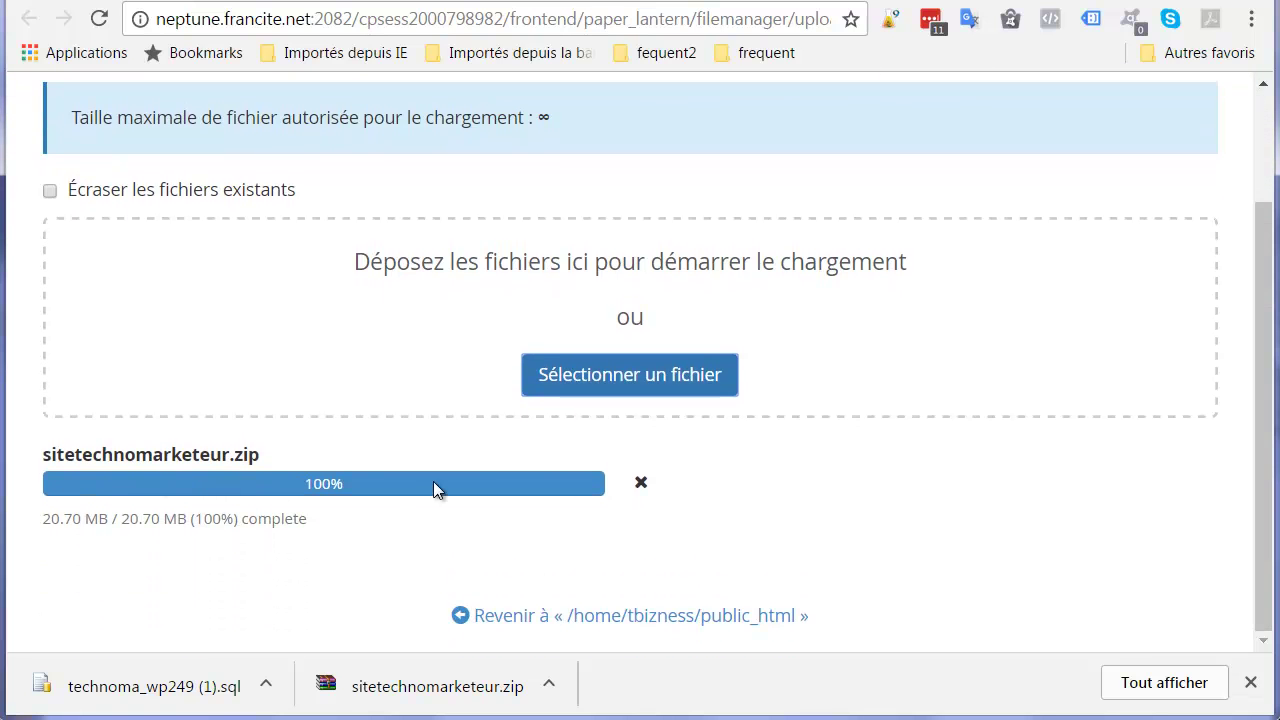
- Return to the public_html folder and reload its file list to include the uploaded archive
click(648, 620)
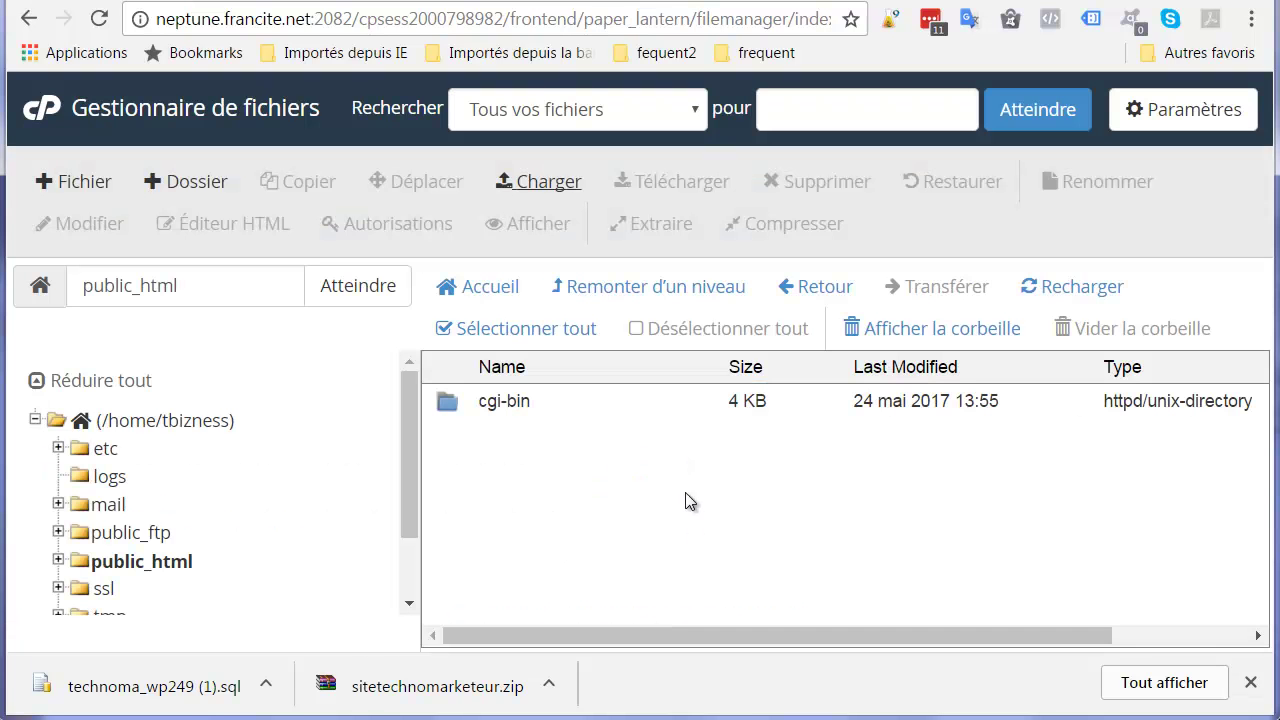
click(1095, 294)
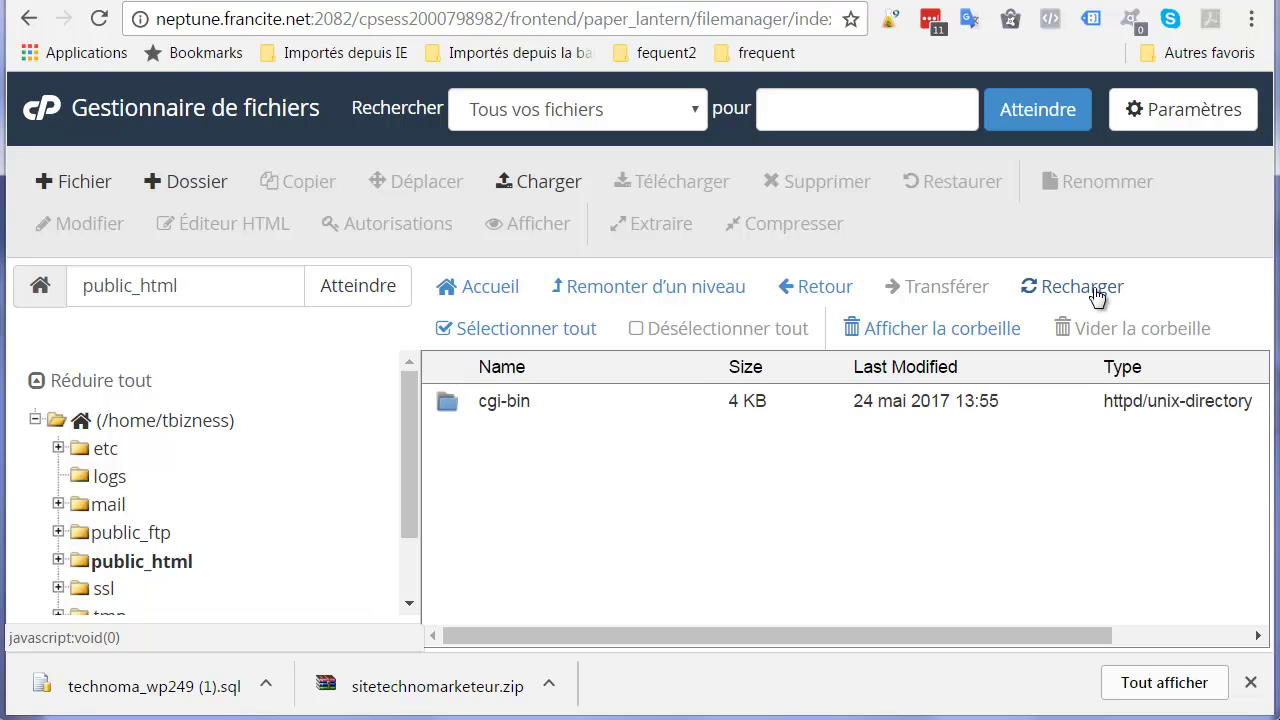
click(1095, 294)
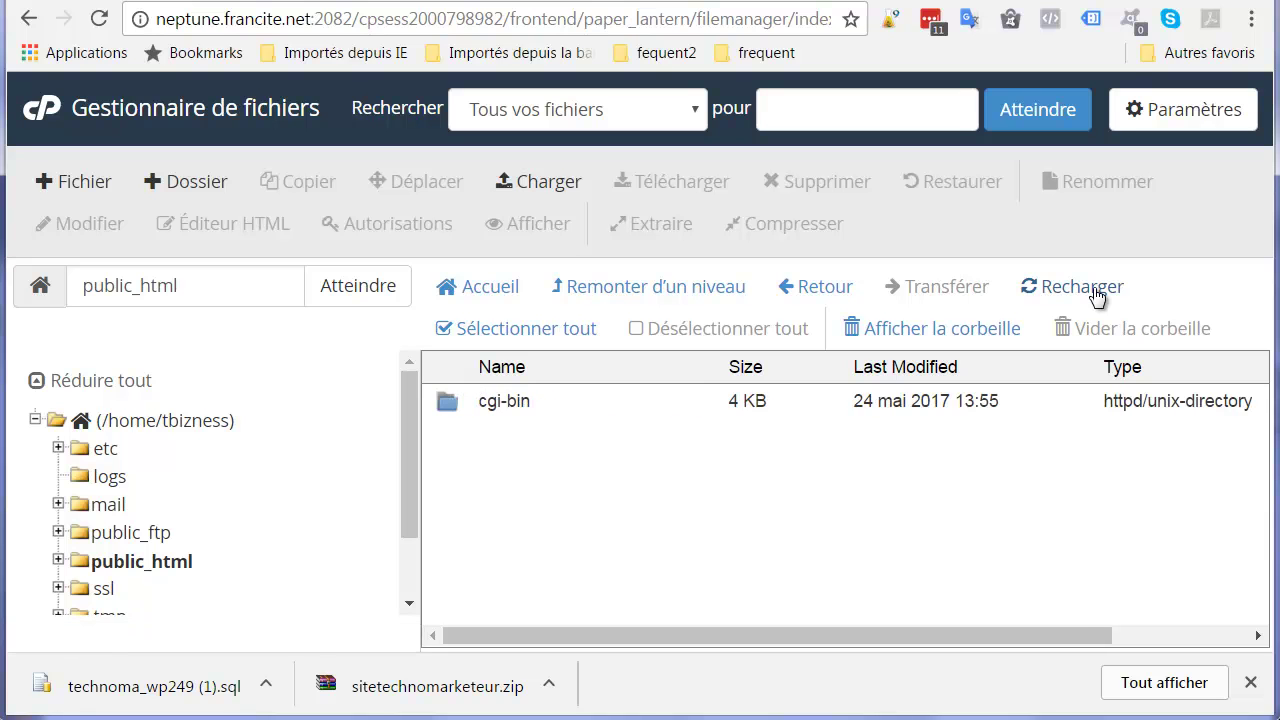
click(1095, 294)
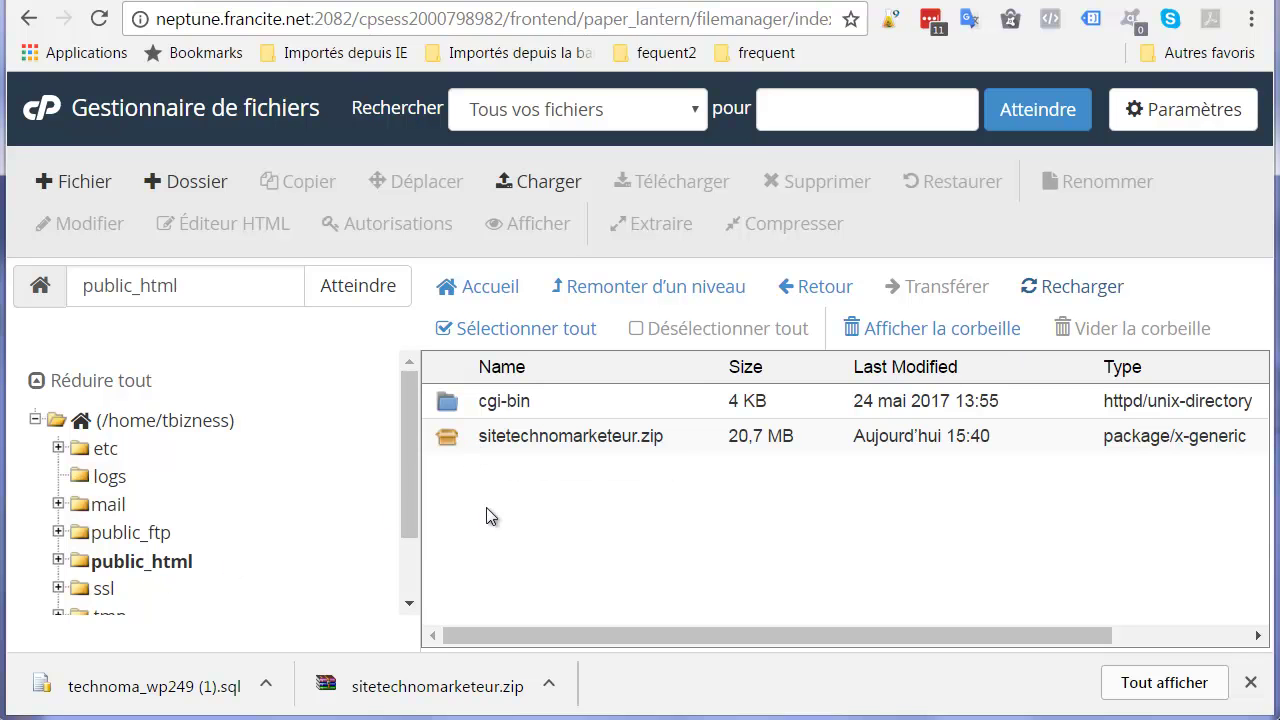
- Extract sitetechnomarketeur.zip into the /public_html folder
right_click(510, 437)
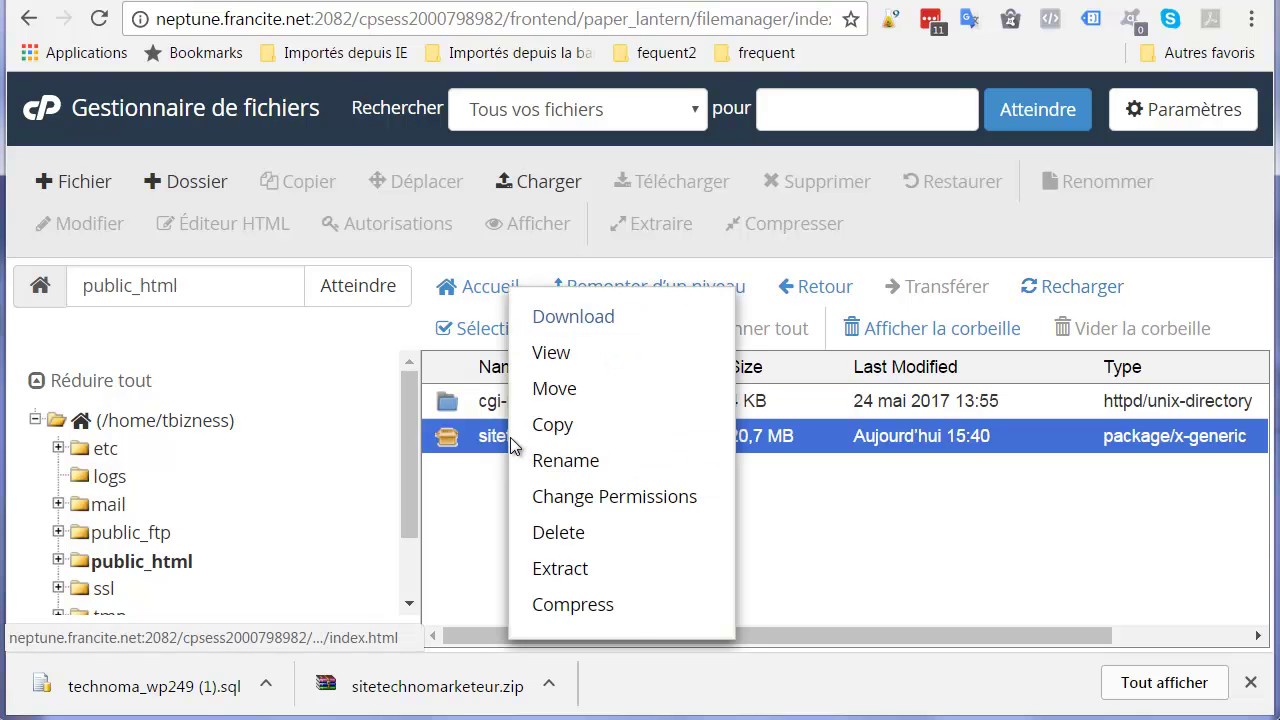
click(547, 570)
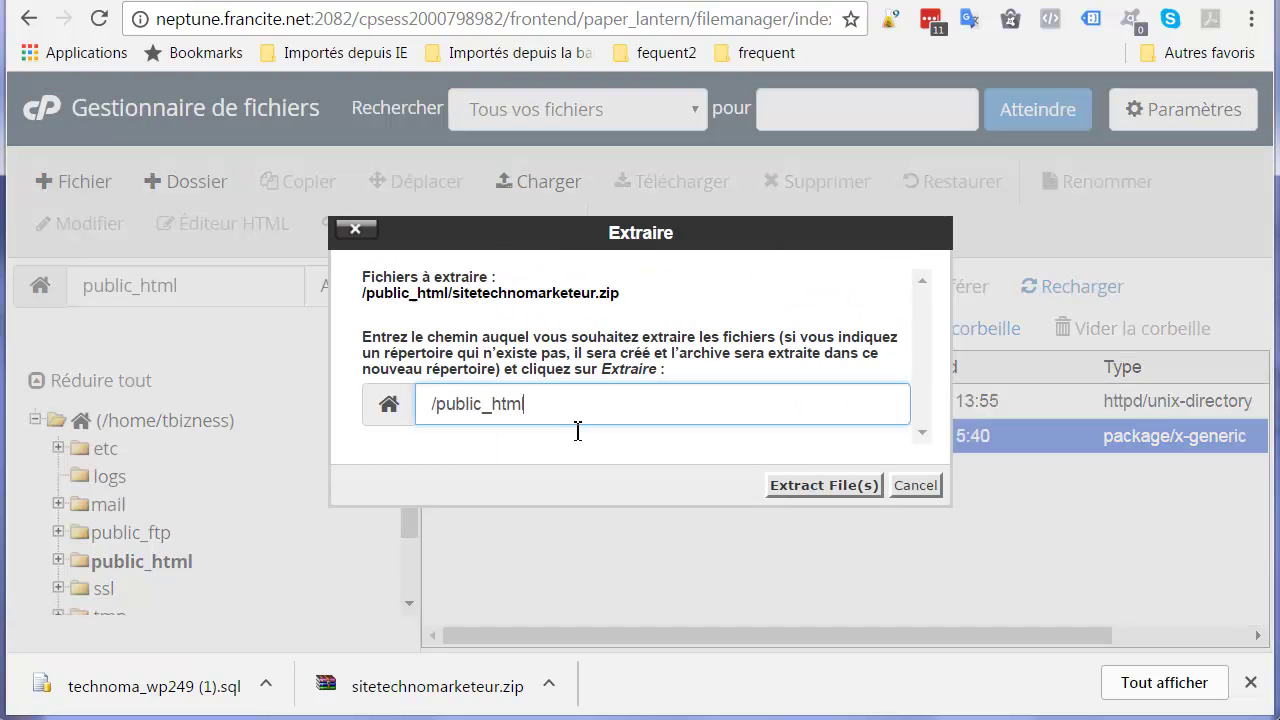
drag(542, 410, 430, 410)
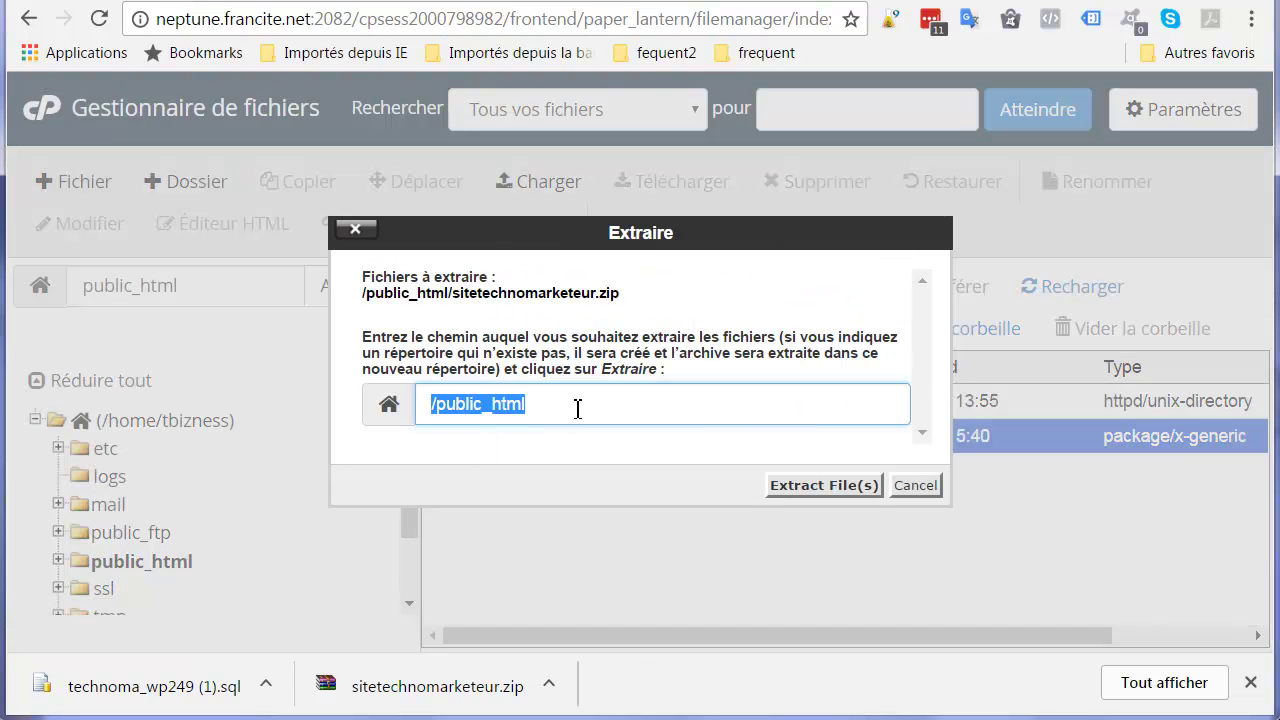
click(825, 485)
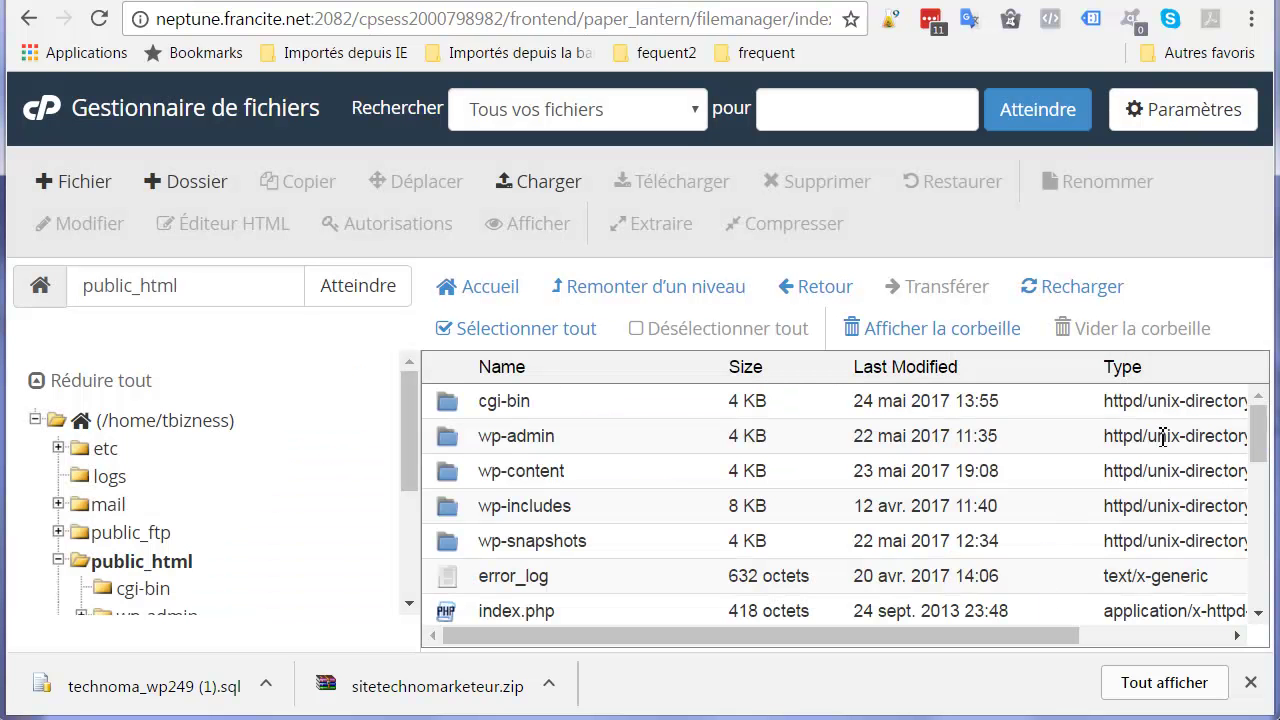
- Review the extracted WordPress files by selecting everything from wp-admin through xmlrpc.php
click(476, 438)
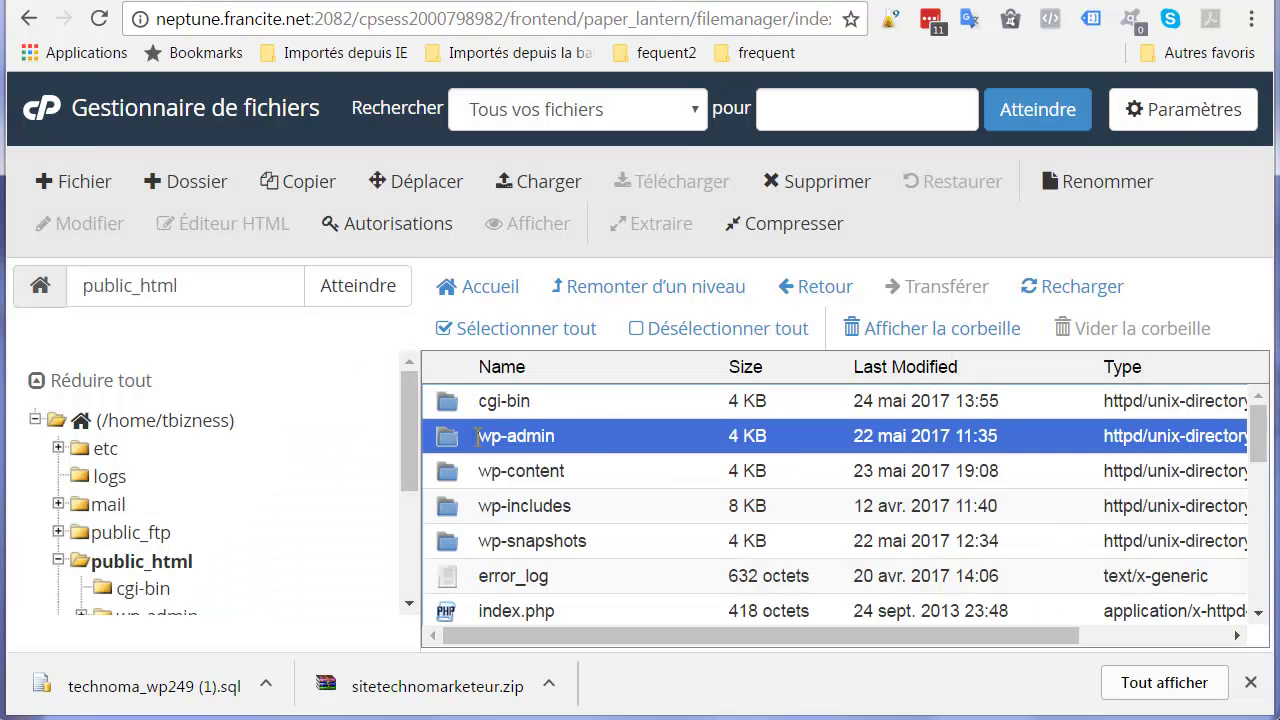
drag(1259, 428, 1265, 578)
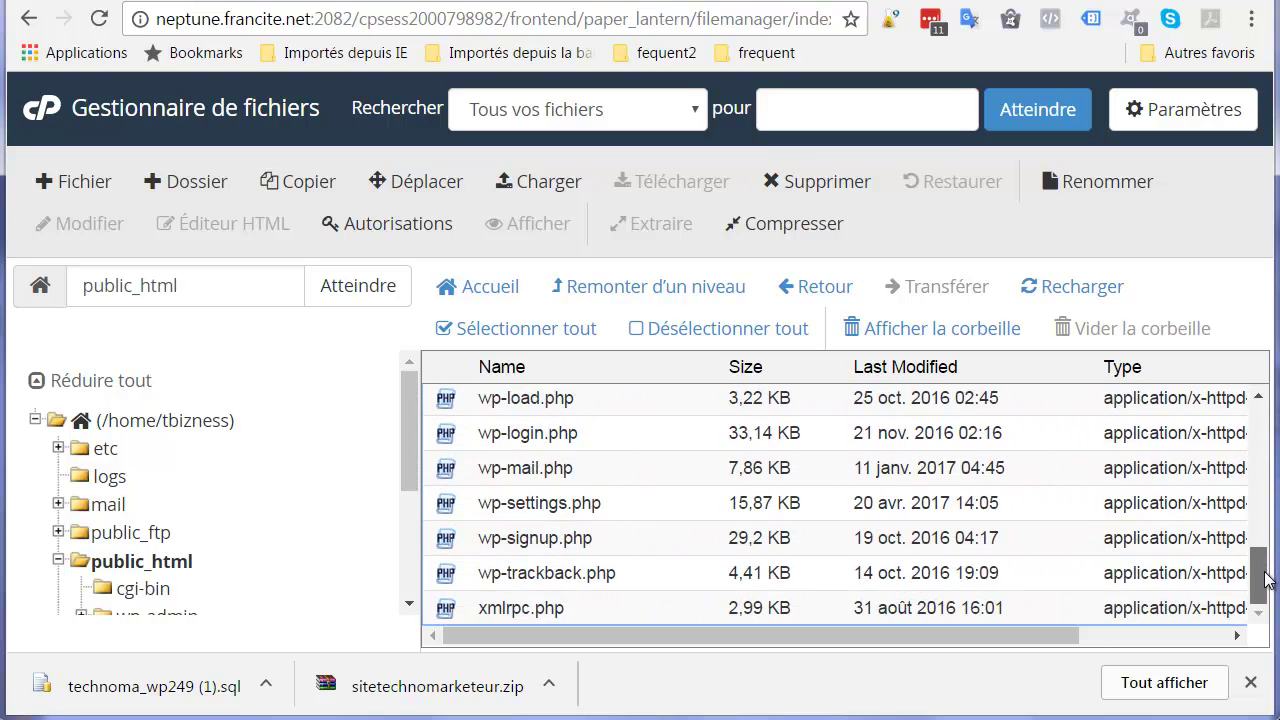
shift+click(454, 609)
drag(1262, 578, 1268, 425)
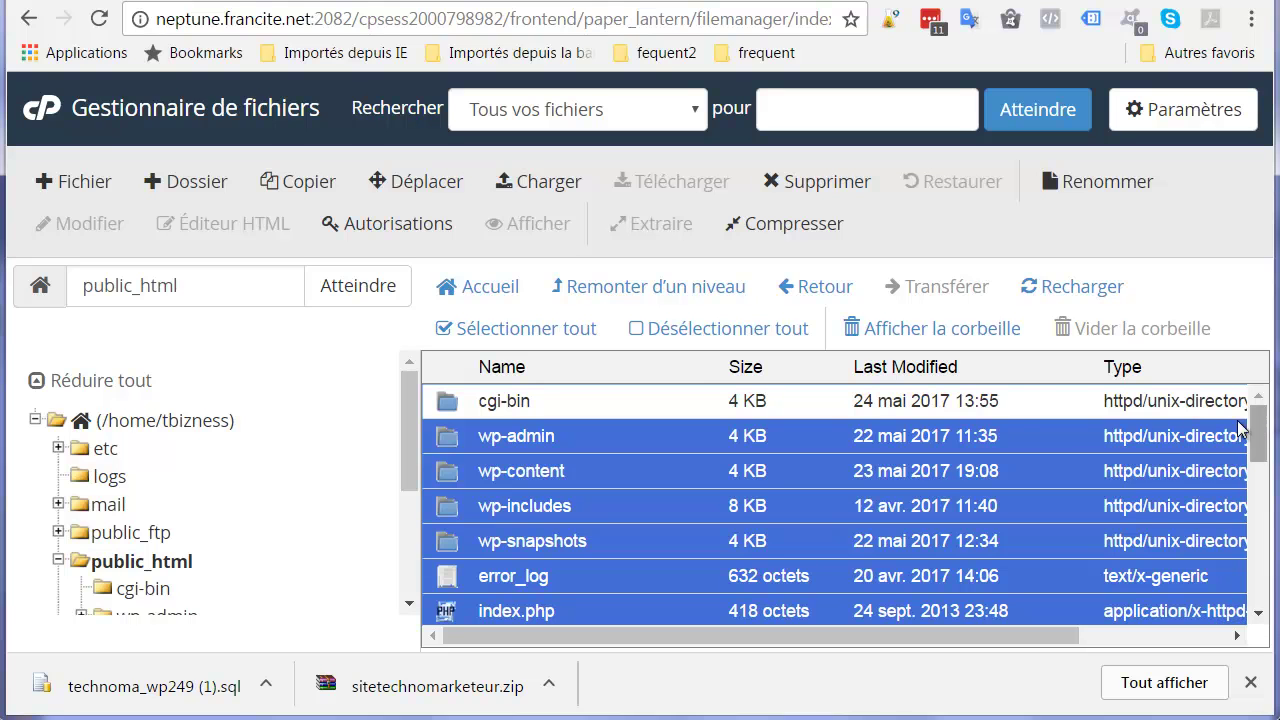
- Return to the cPanel home page and create a MySQL database named tbizness_wp249
click(40, 124)
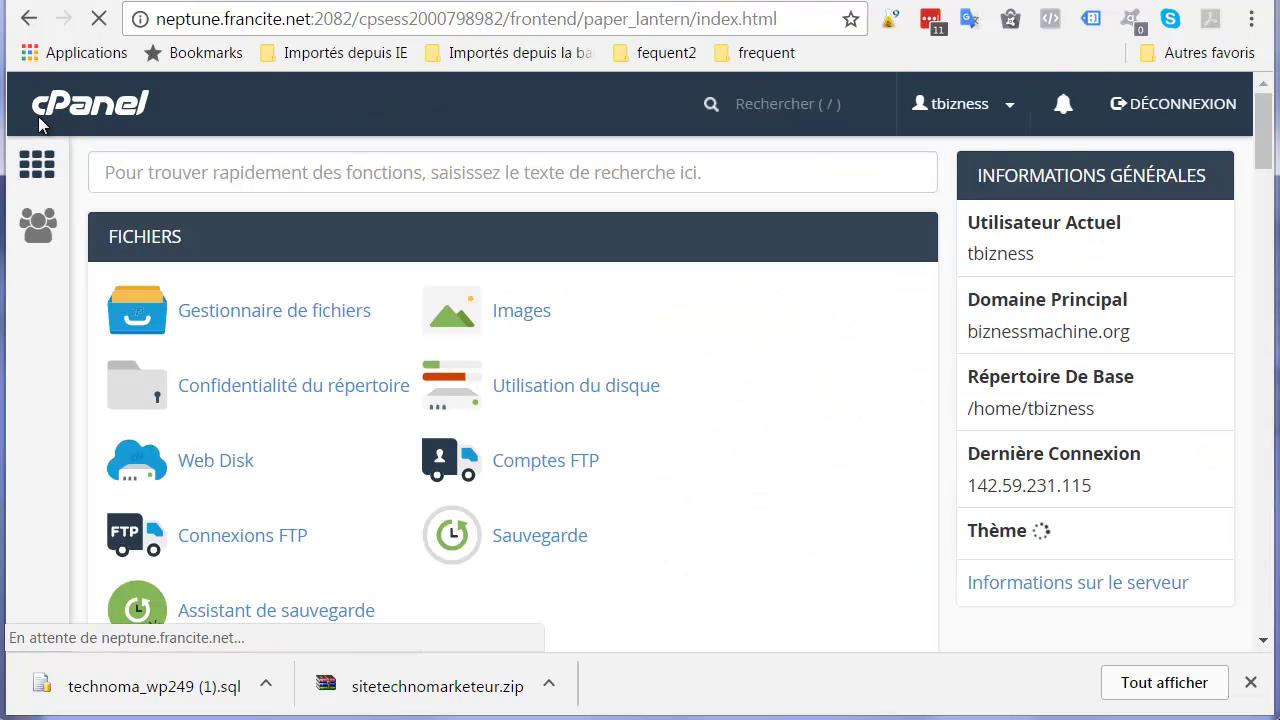
scroll(494, 366, down, 4)
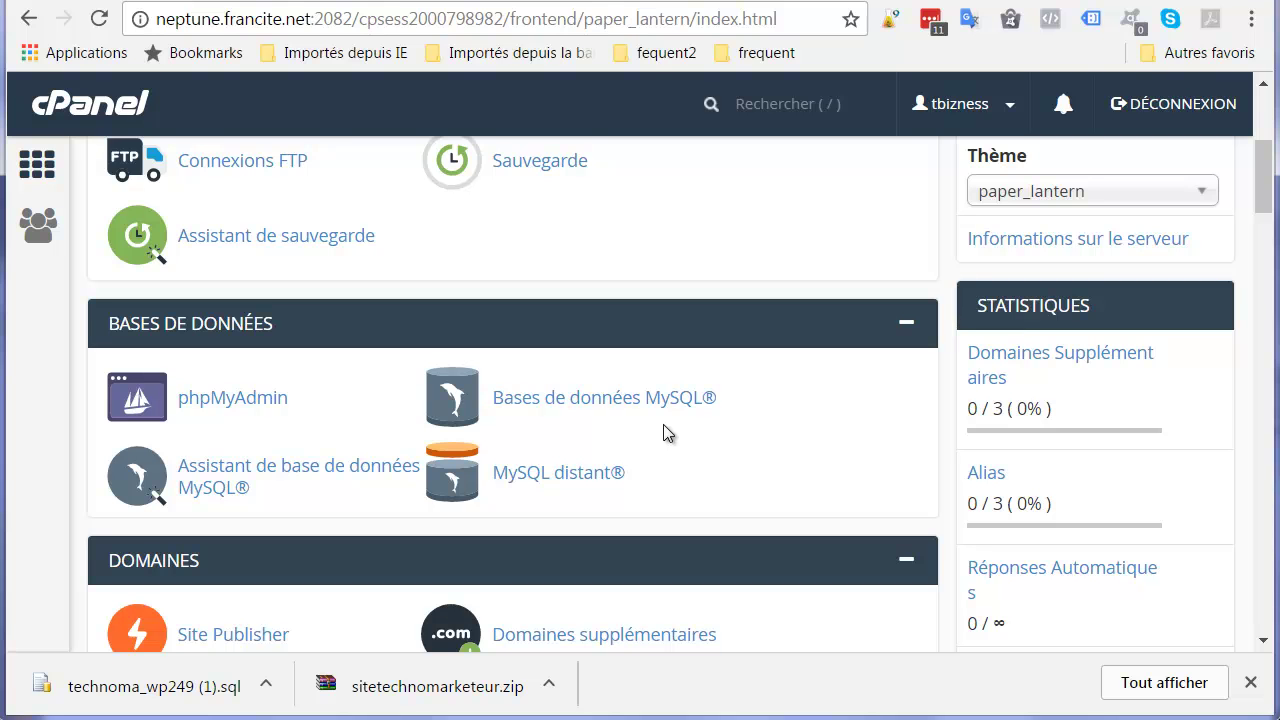
click(588, 405)
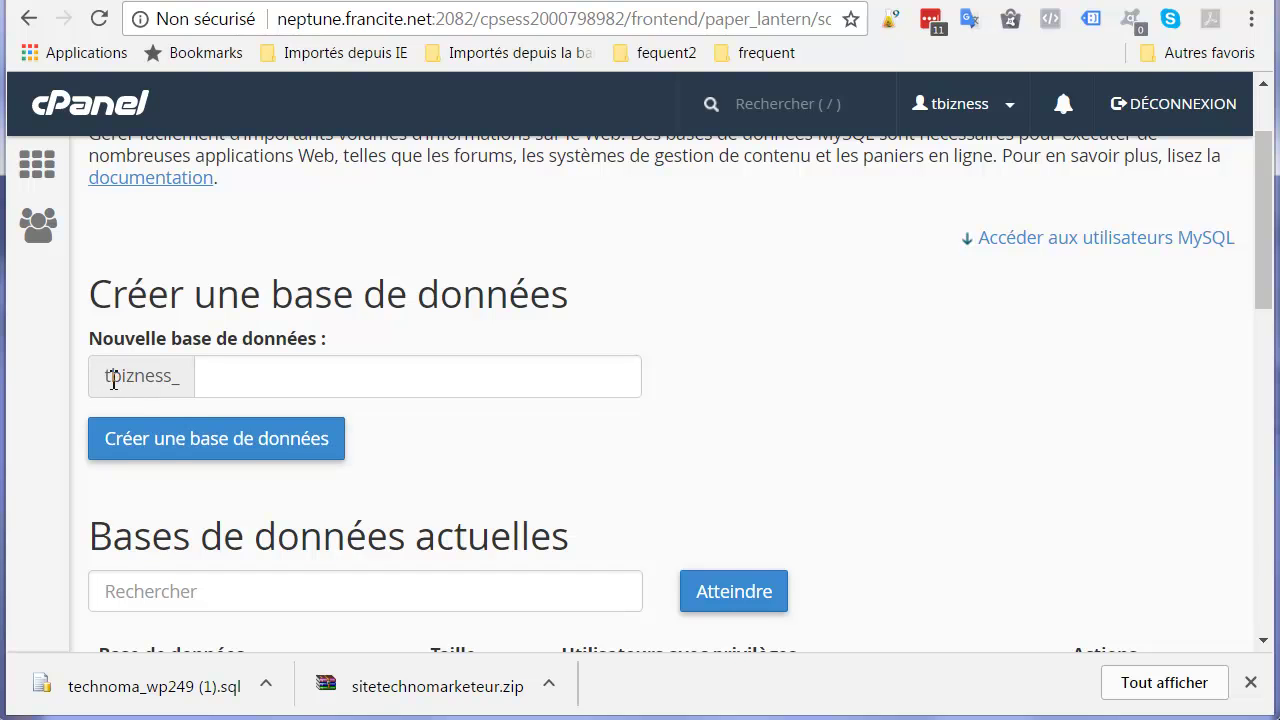
click(216, 383)
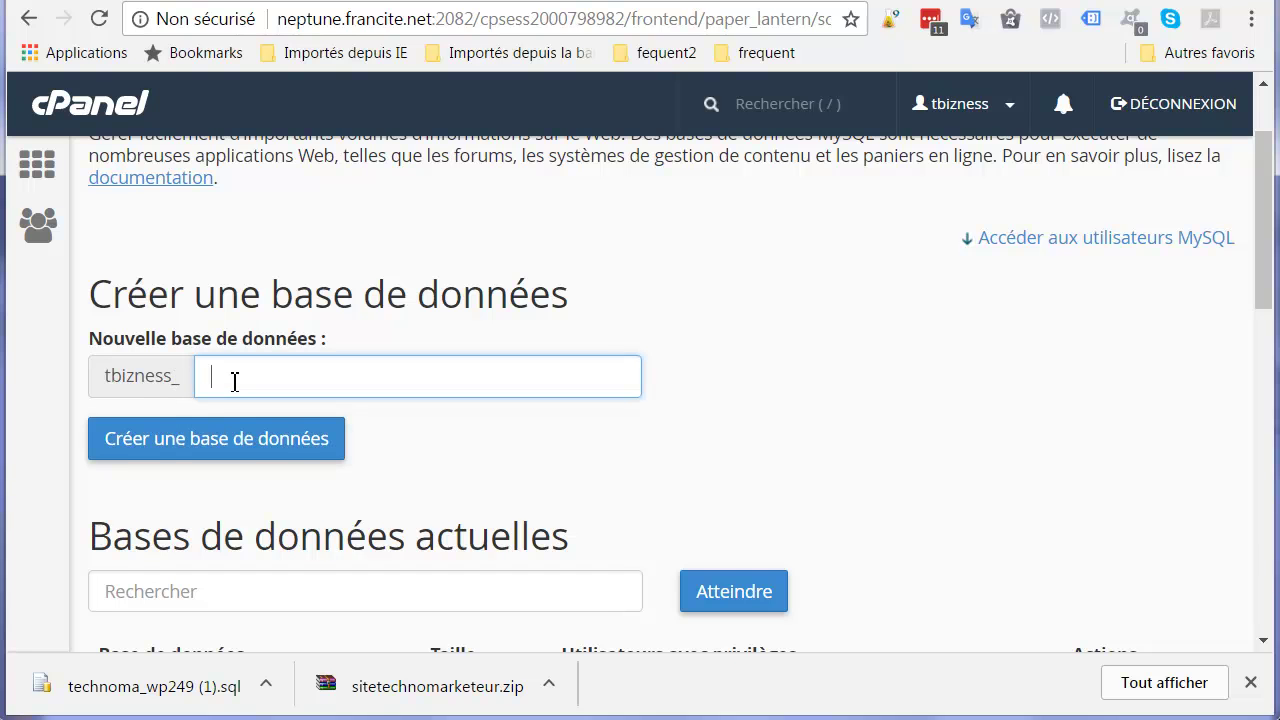
text(wp249)
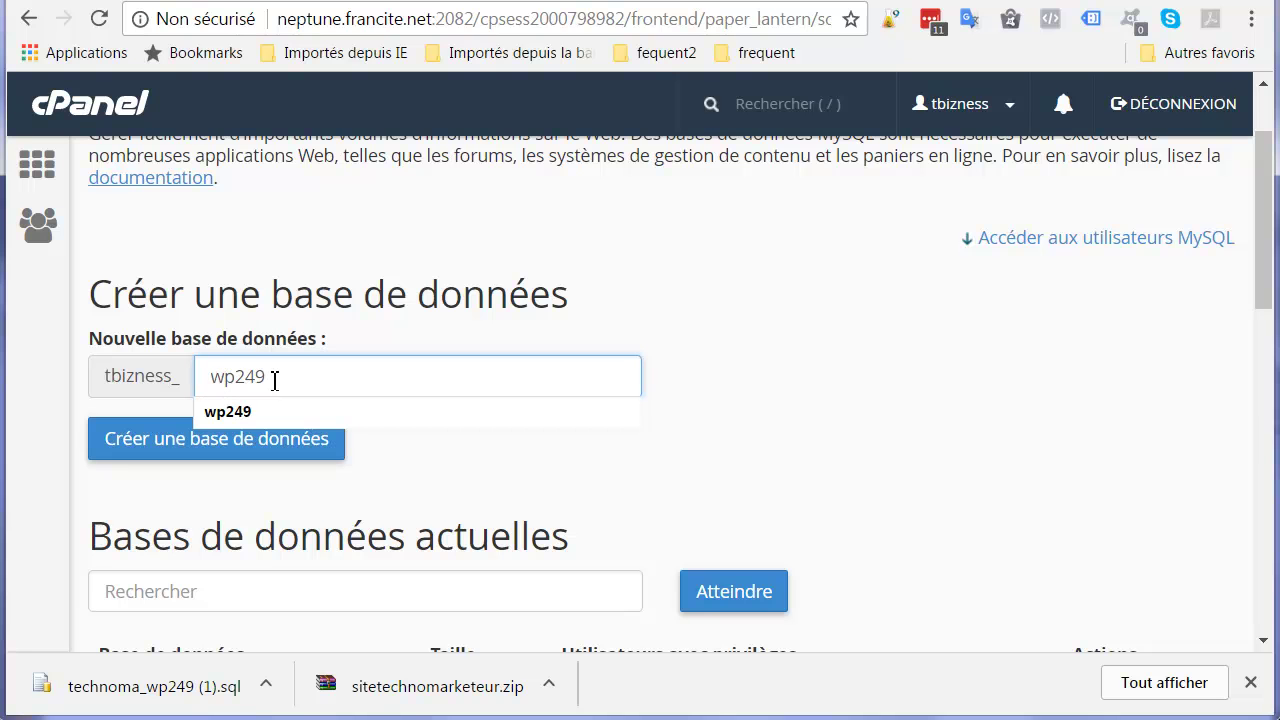
click(772, 354)
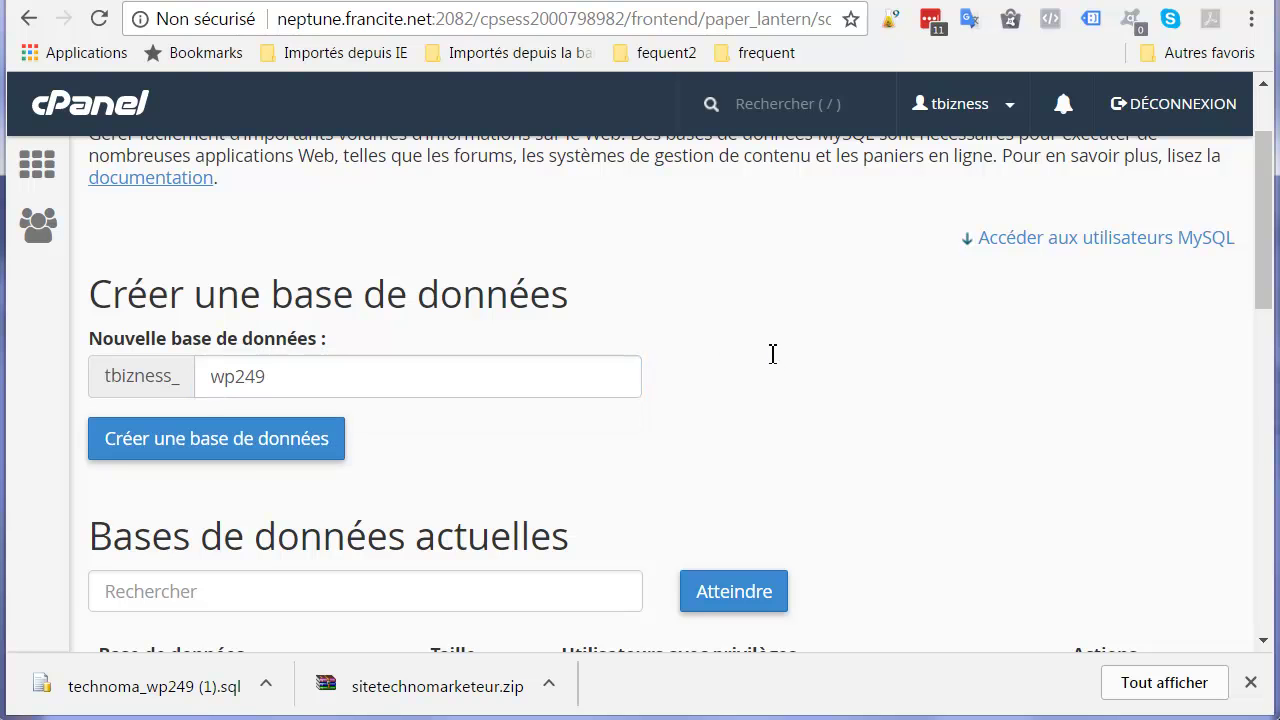
click(243, 456)
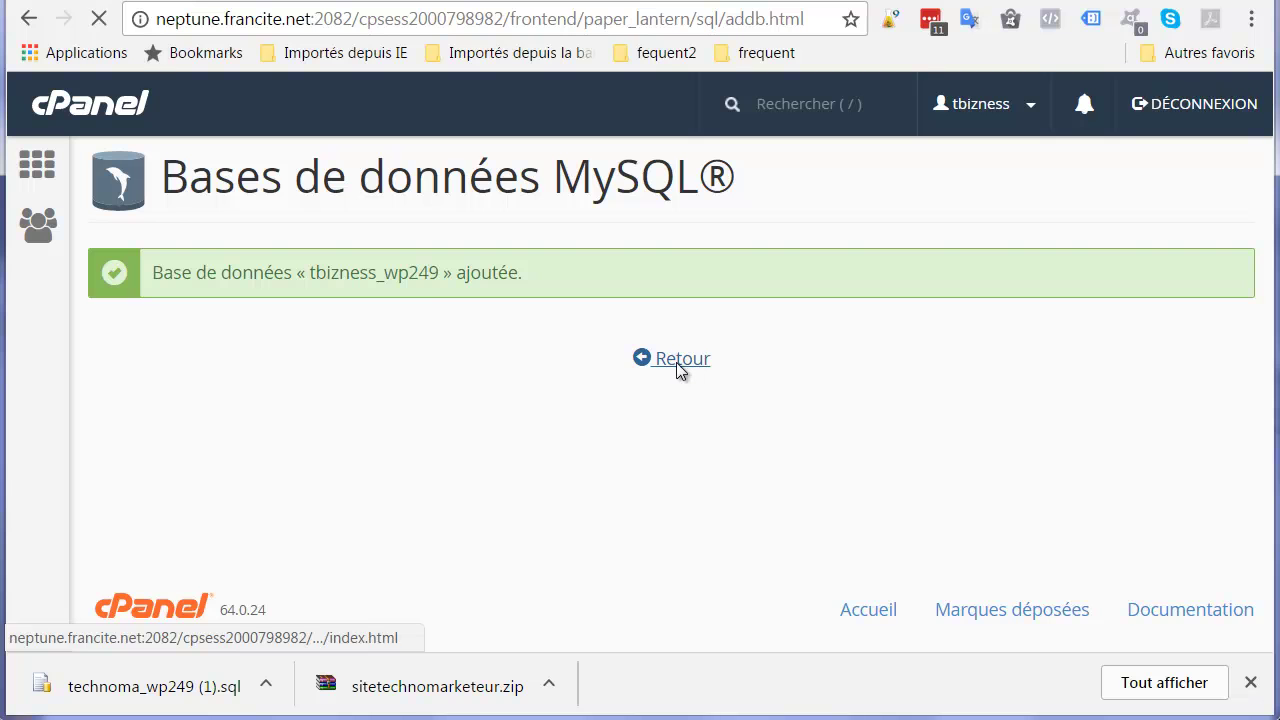
- Go back to the MySQL databases page and check the entry for tbizness_wp249 among the current databases
click(678, 368)
scroll(687, 448, down, 5)
scroll(687, 449, down, 3)
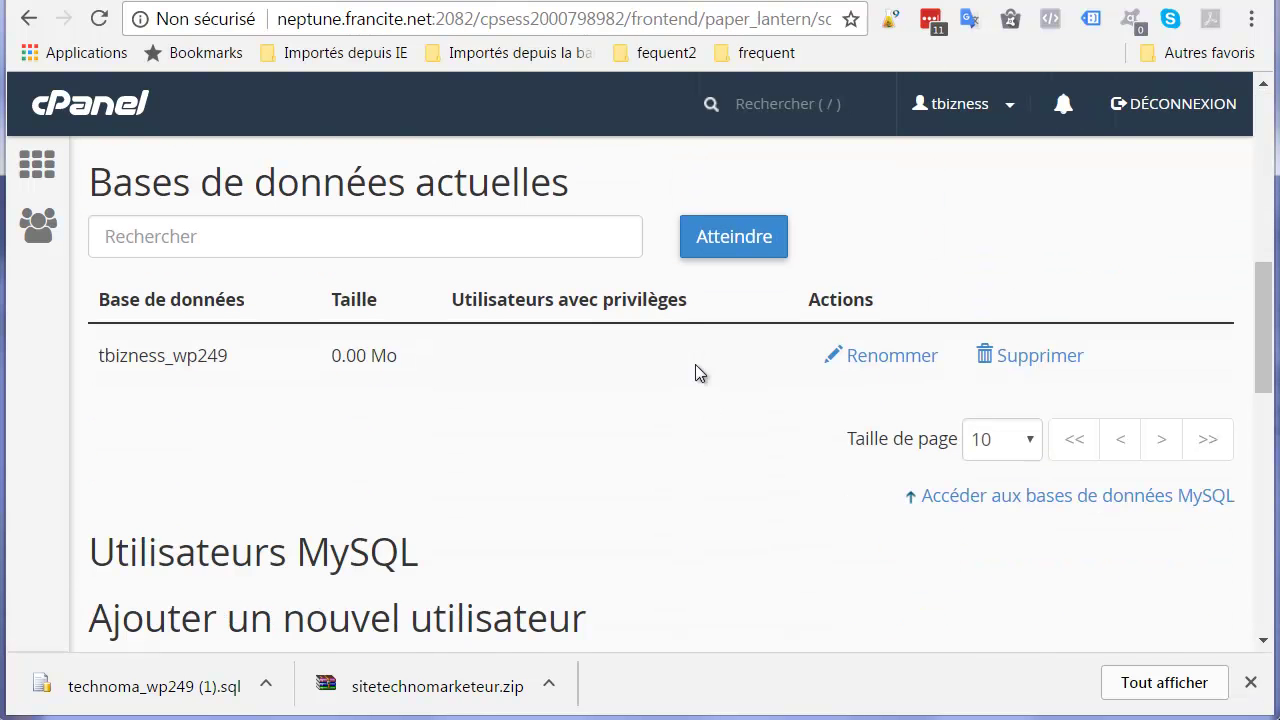
scroll(494, 386, up, 3)
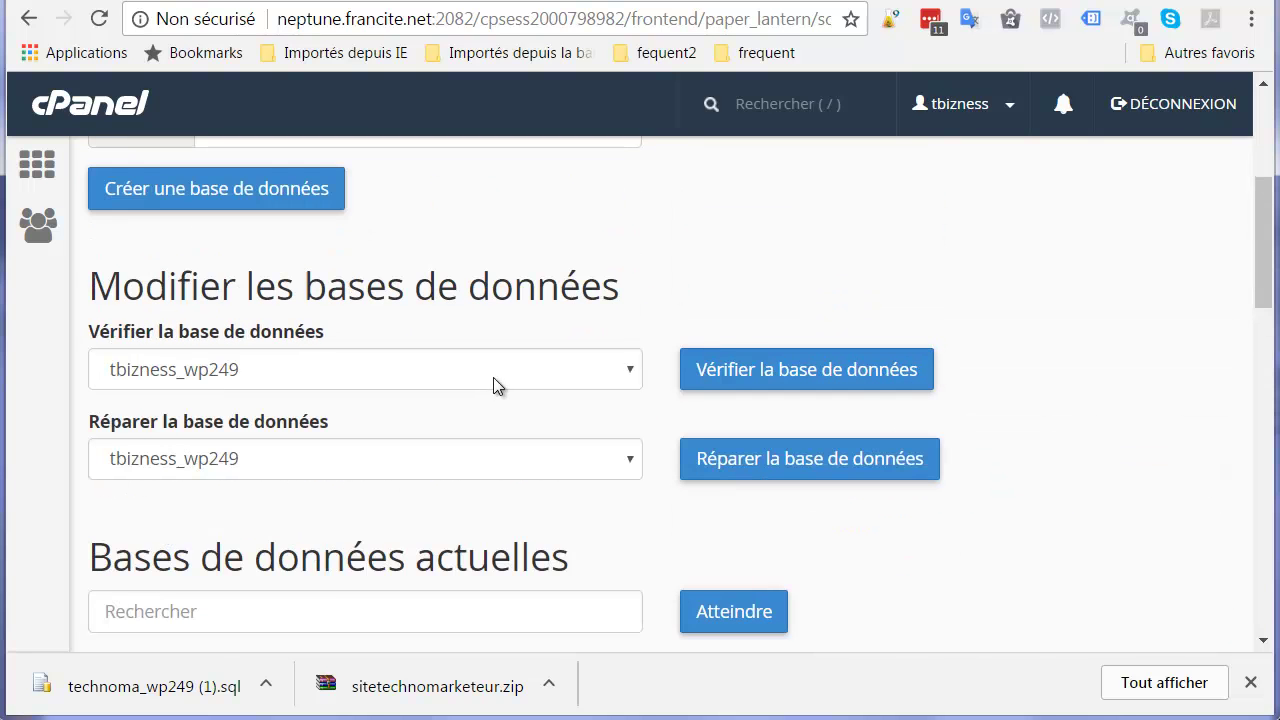
scroll(494, 386, down, 3)
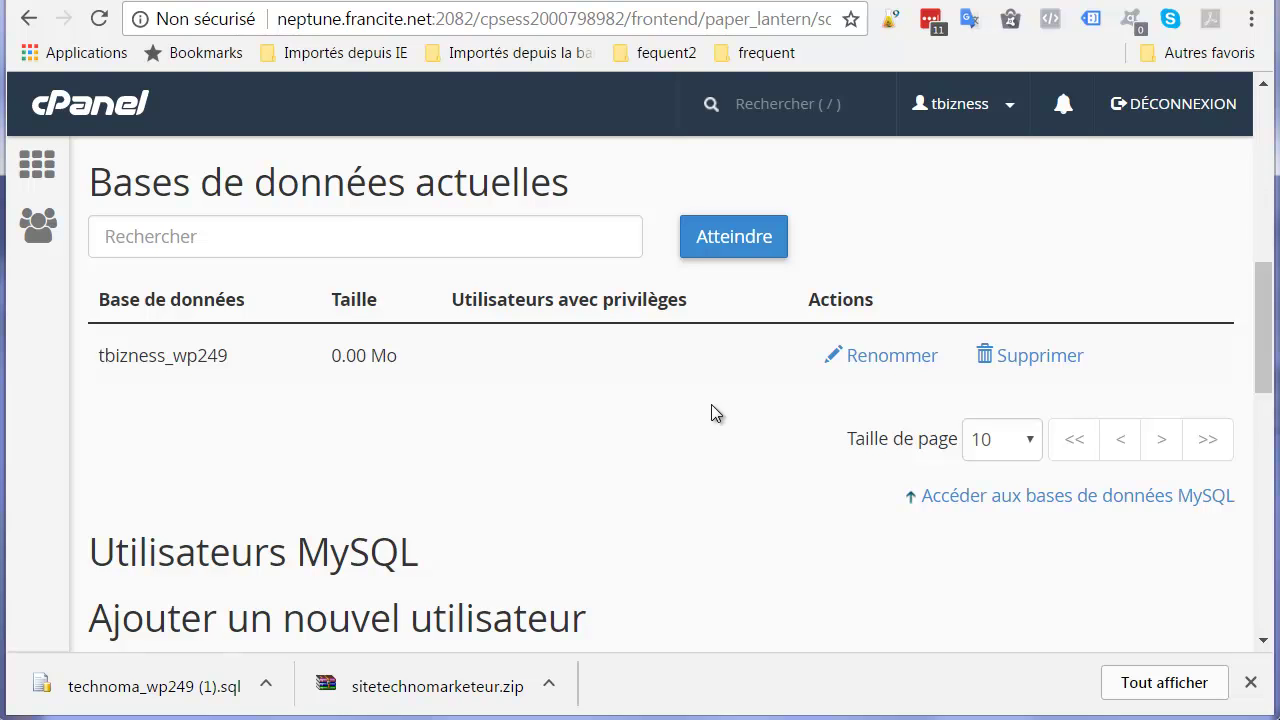
- Enter wp249 as the name of the new MySQL user after the tbizness_ prefix
scroll(711, 414, down, 8)
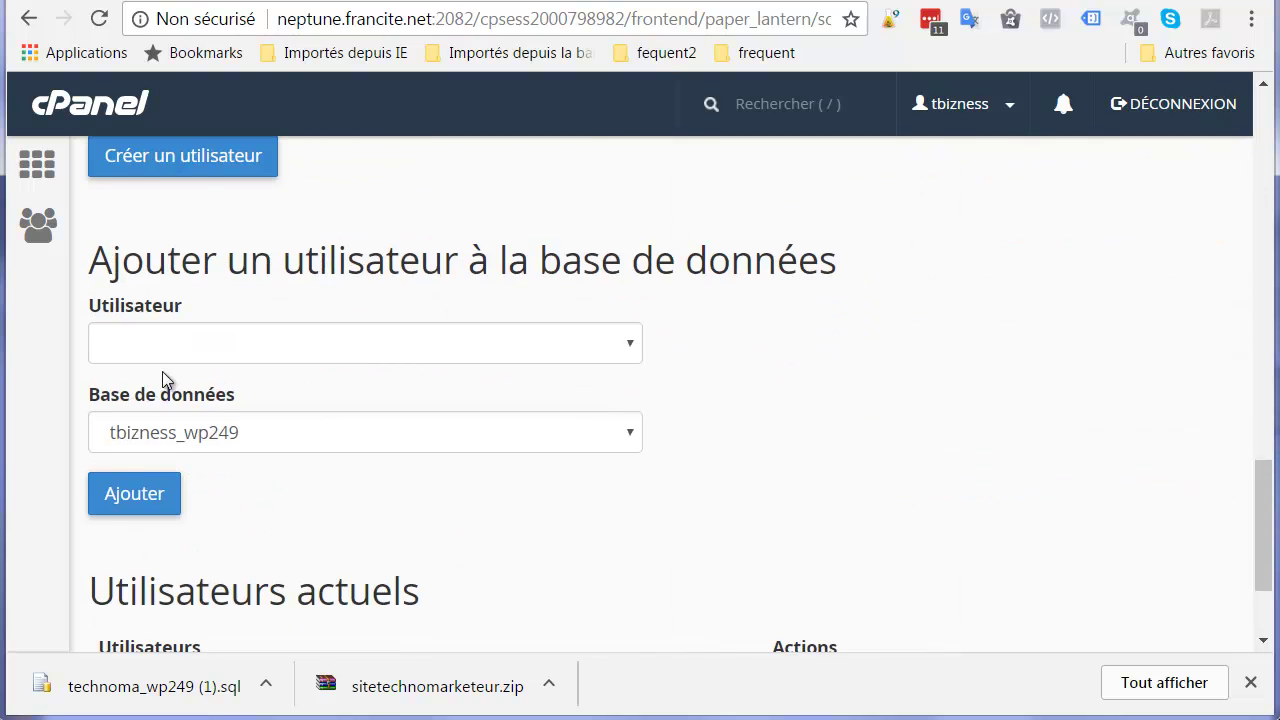
scroll(459, 370, up, 4)
click(259, 275)
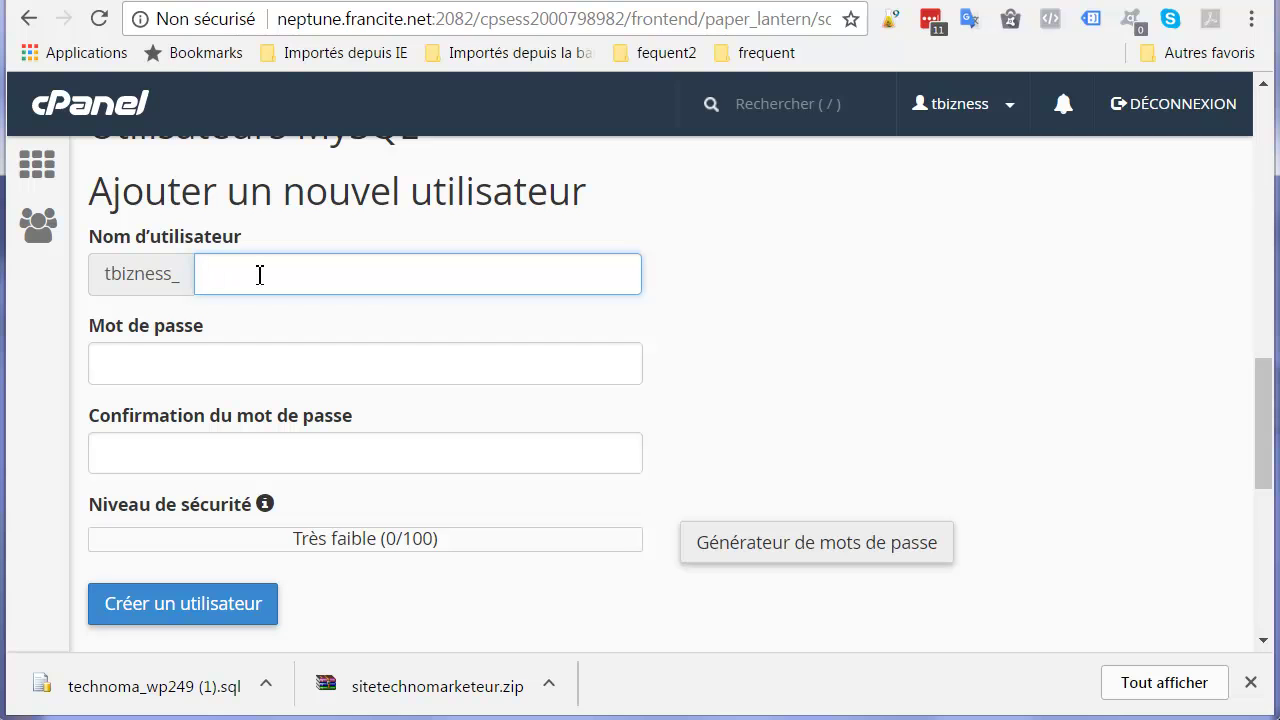
text(wp249)
- Generate a password for the new MySQL user and confirm that it has been copied to a safe place
click(137, 365)
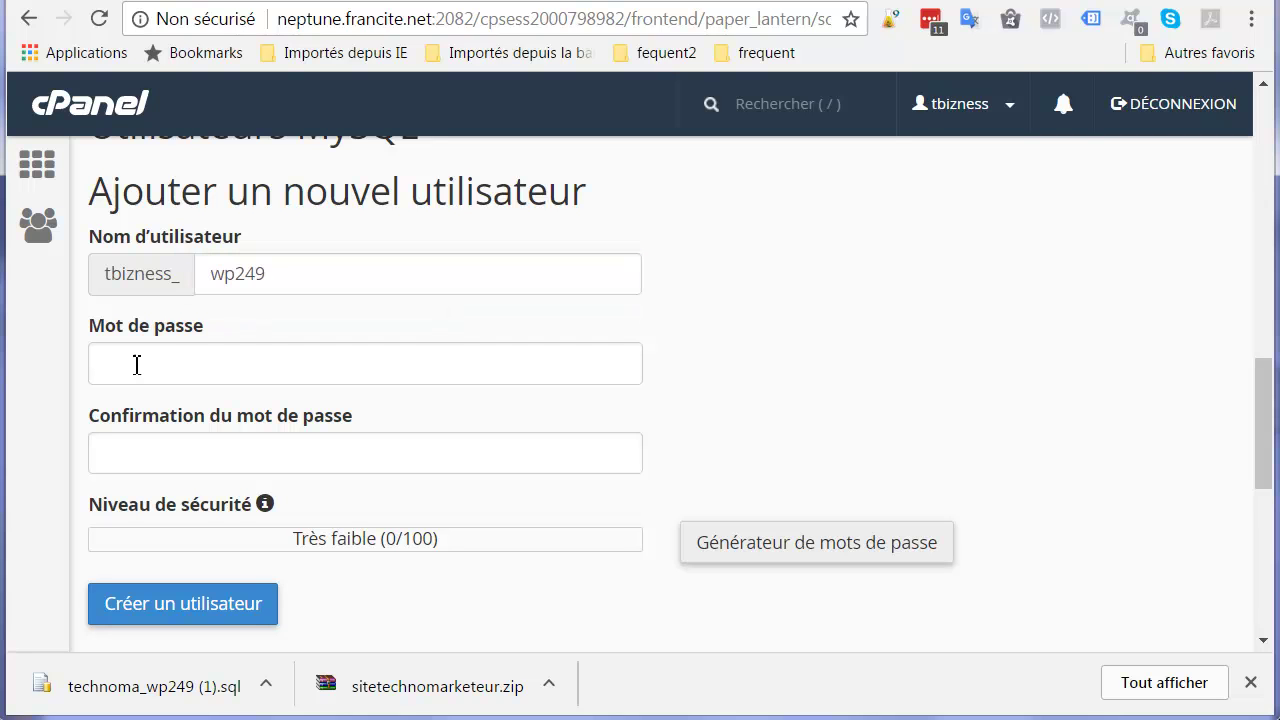
click(833, 550)
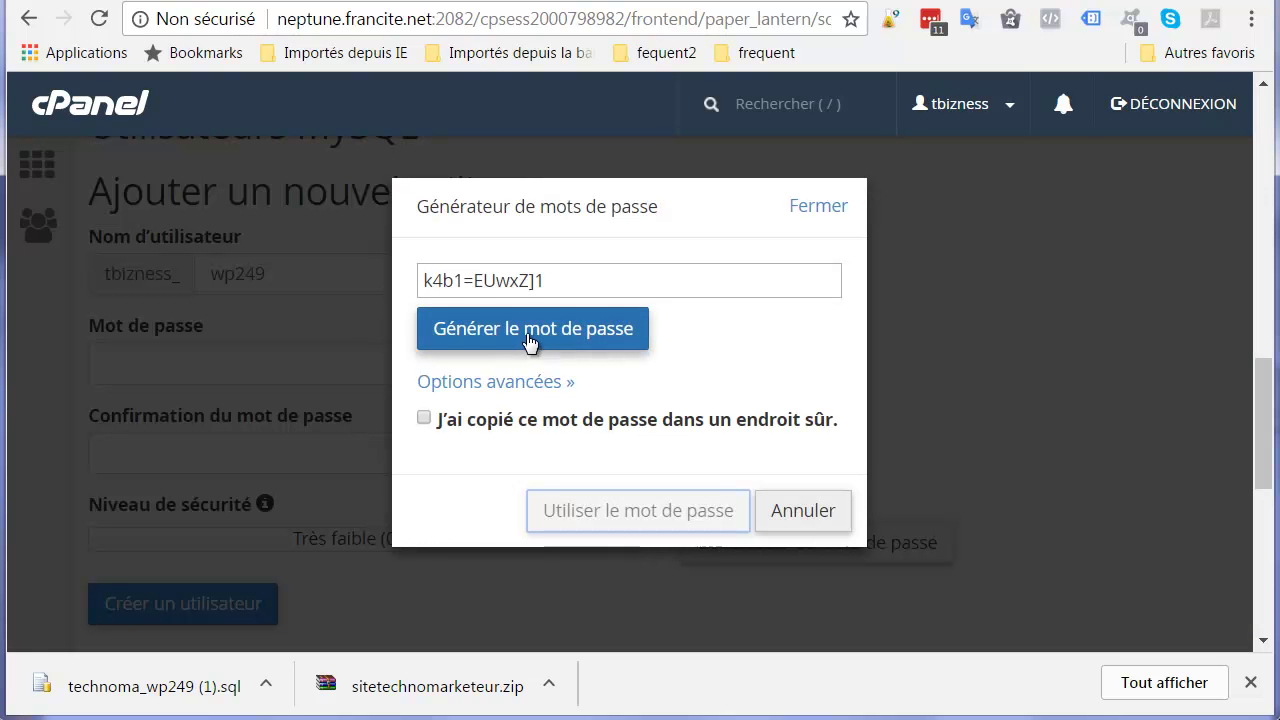
click(424, 418)
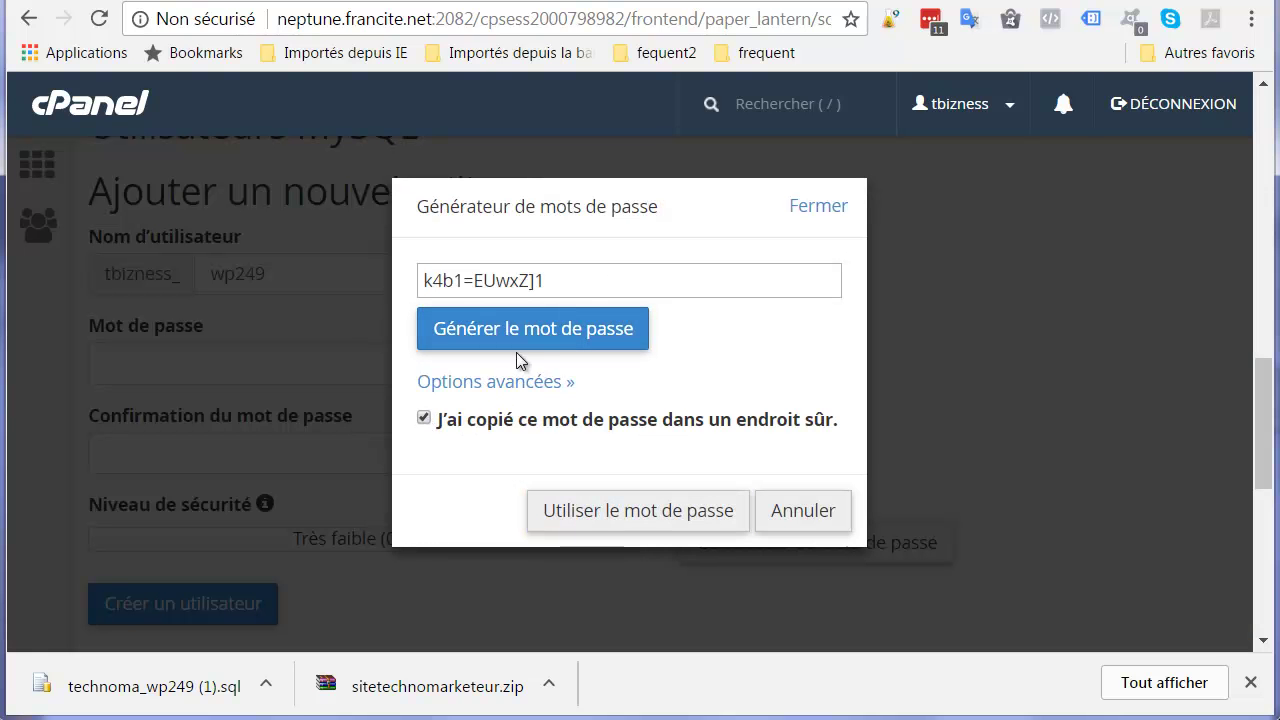
- Copy the generated MySQL user password and paste it into a new Bloc-notes document
drag(577, 280, 394, 279)
right_click(477, 281)
click(523, 320)
key(super)
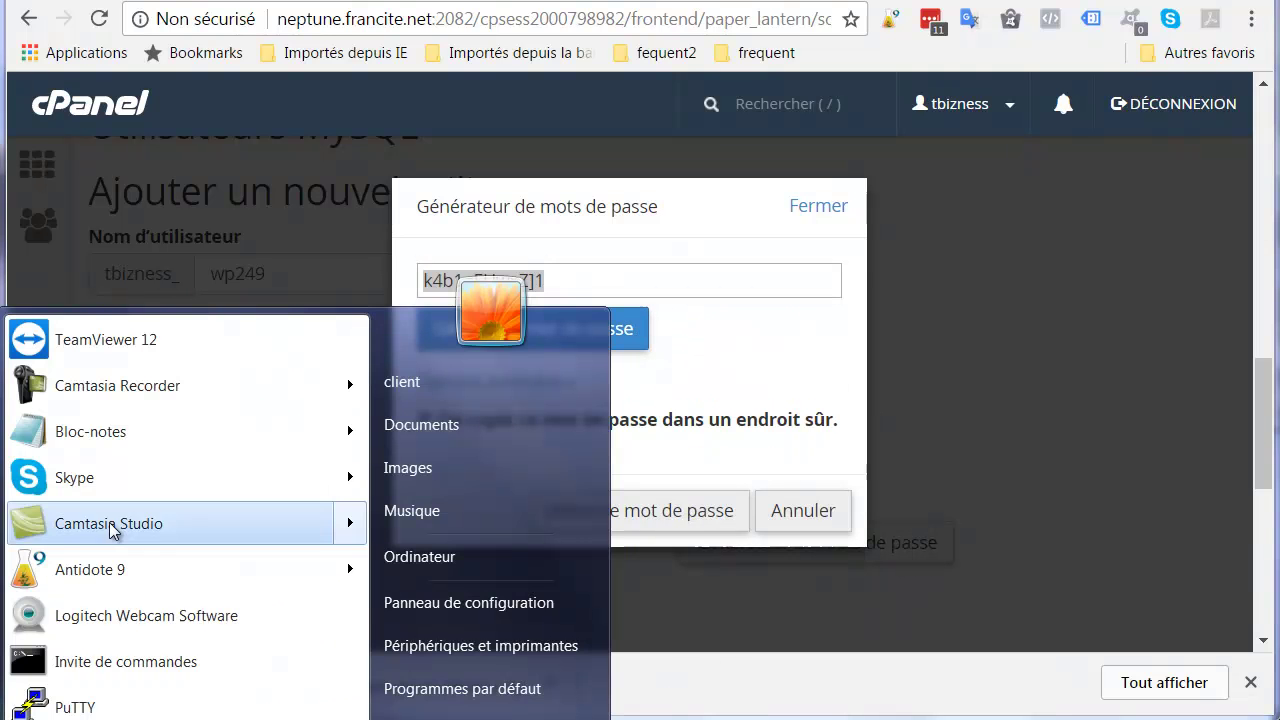
click(128, 446)
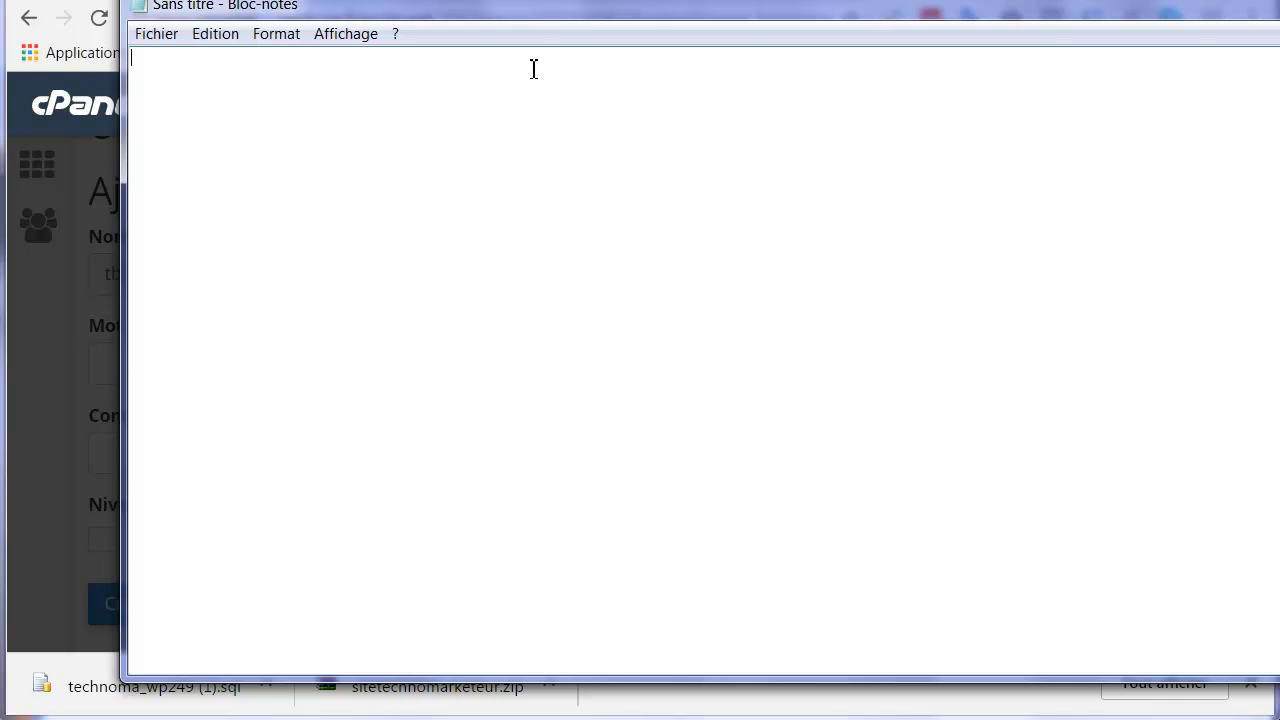
drag(551, 6, 511, 88)
key(ctrl+v)
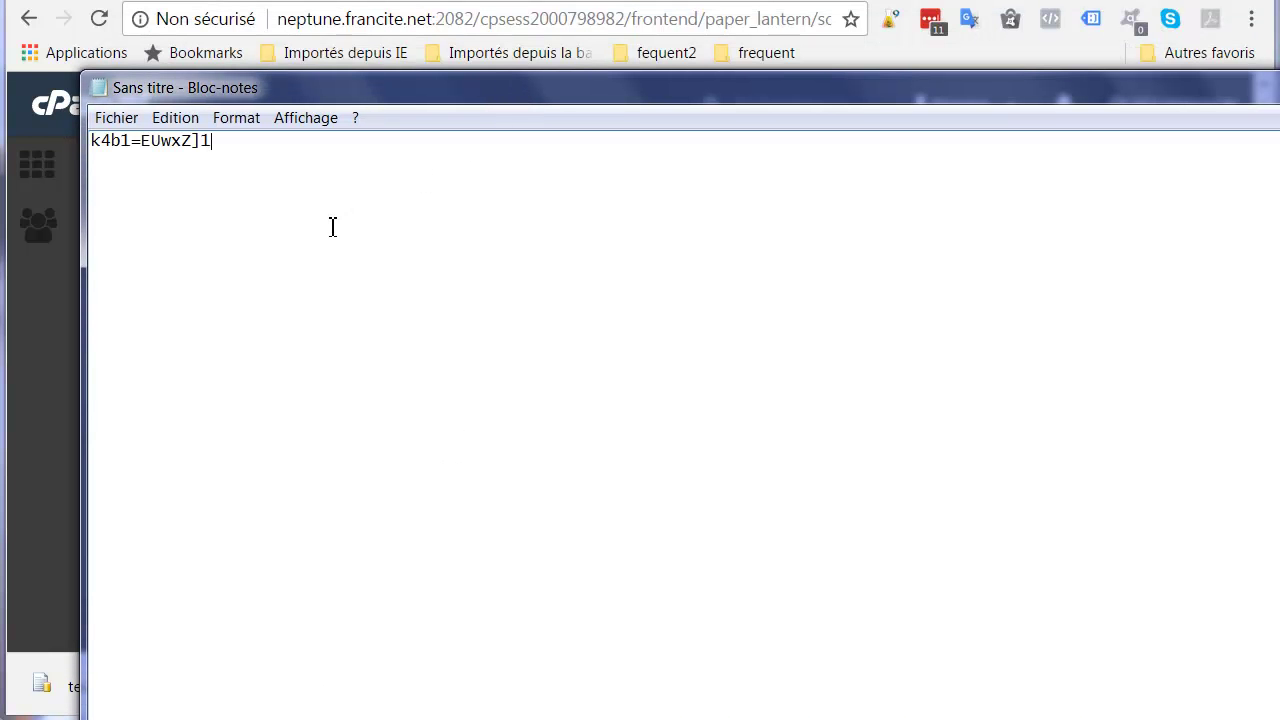
- Switch back to cPanel, apply the generated password to the new MySQL user wp249 and create the user
key(alt+Tab)
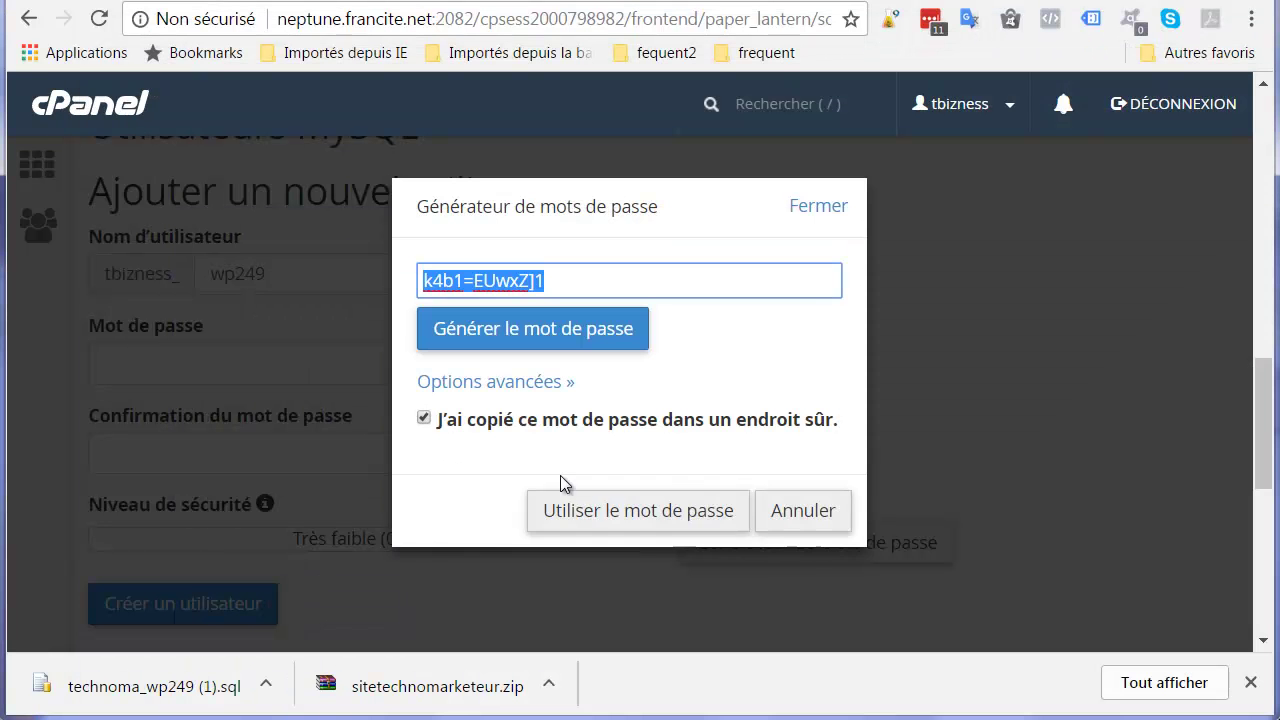
click(618, 516)
click(193, 604)
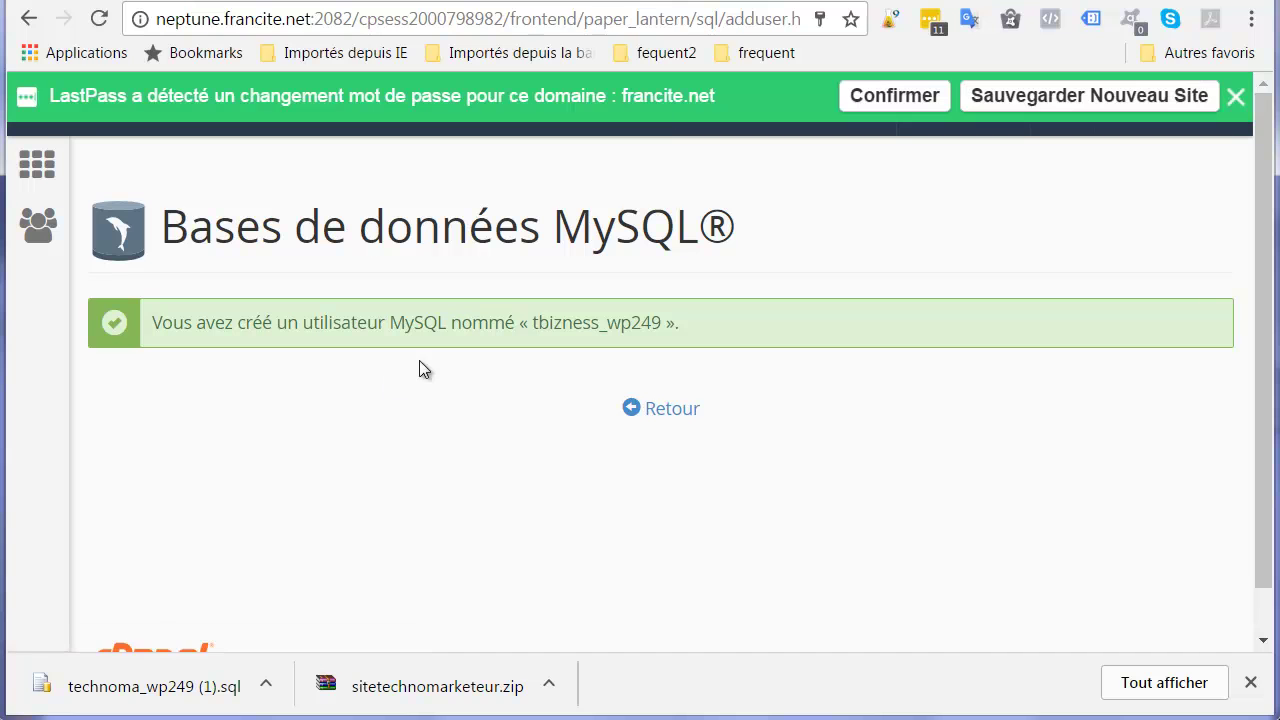
- Go back to the MySQL databases page and check the lists of current databases, privileged users and current users
click(665, 413)
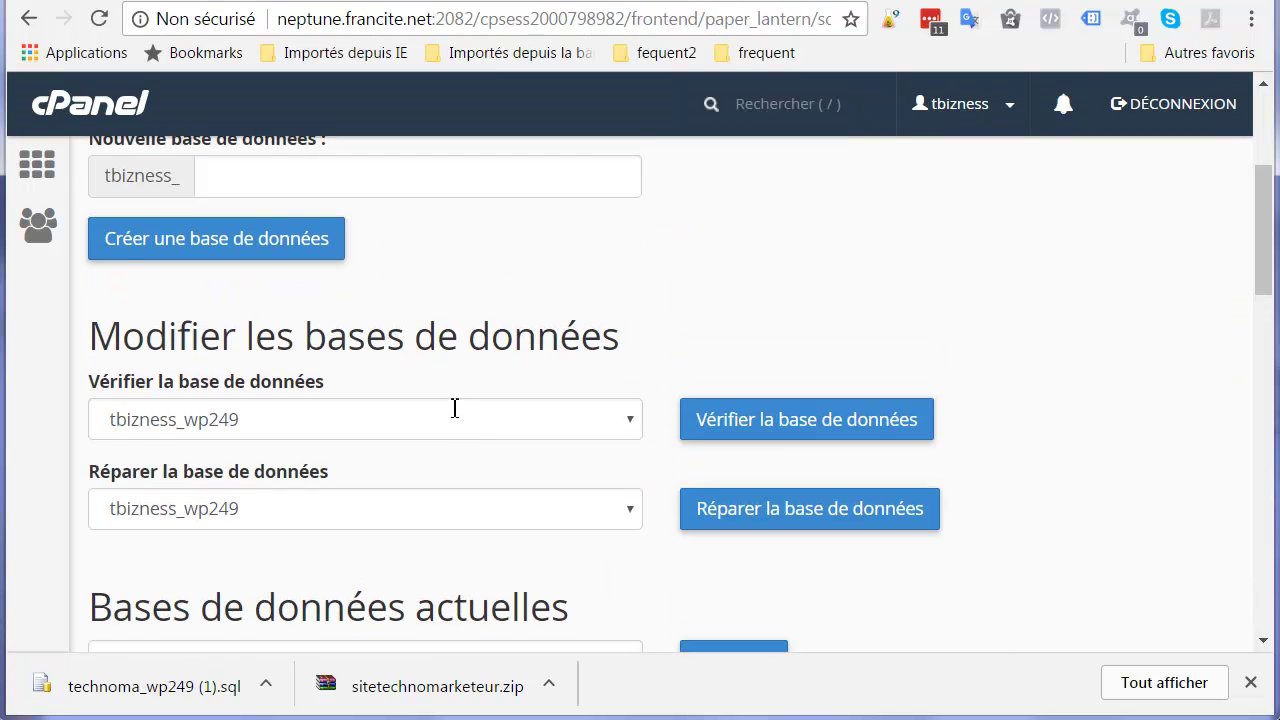
scroll(536, 380, up, 1)
scroll(536, 380, down, 3)
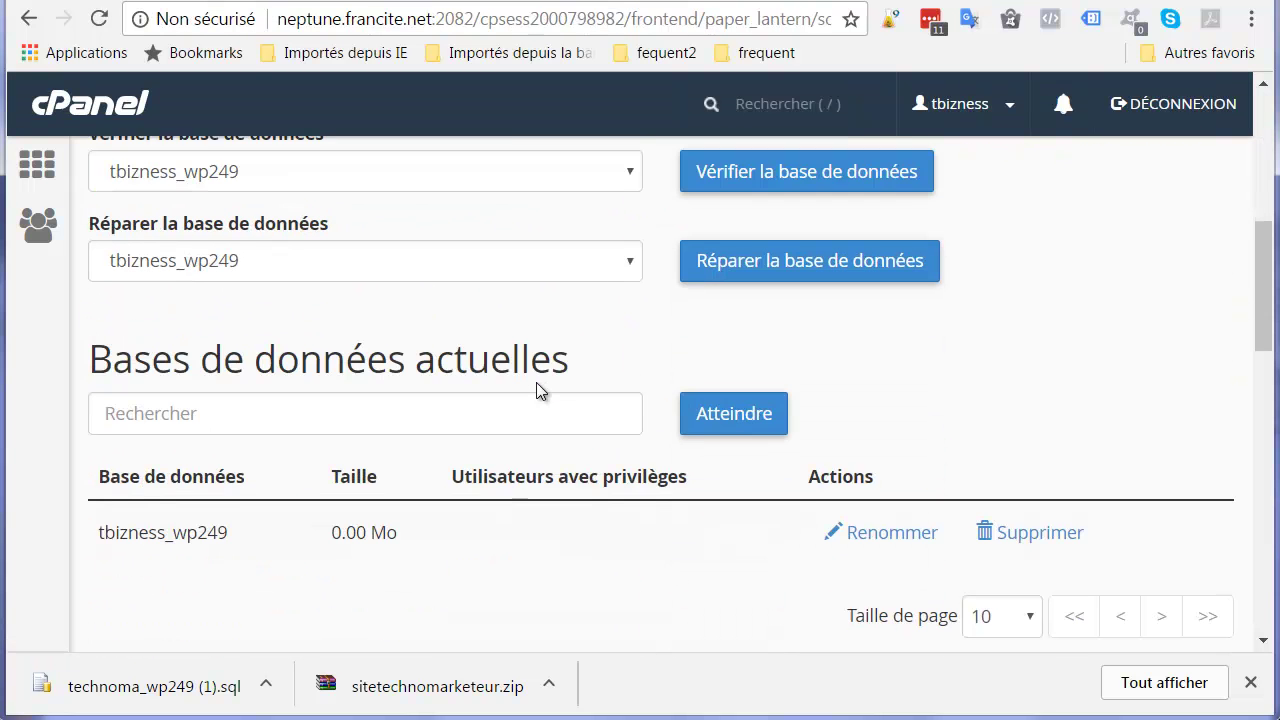
scroll(536, 382, down, 1)
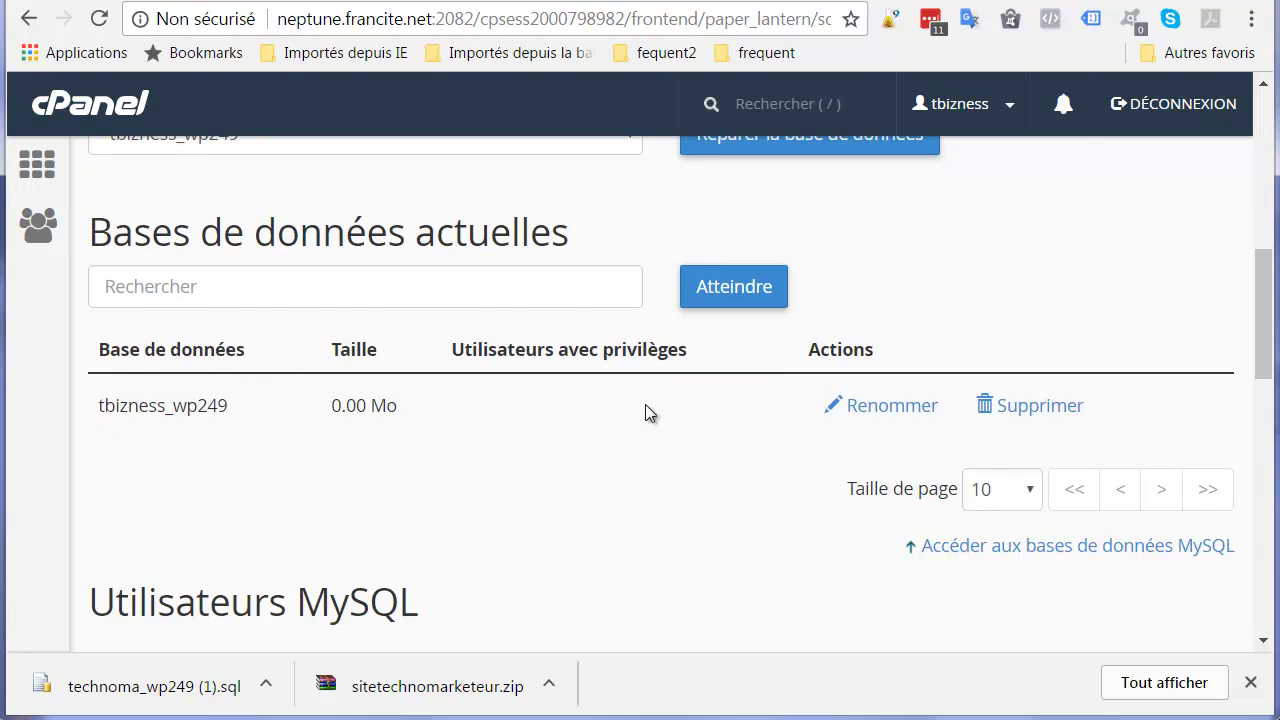
scroll(704, 464, down, 9)
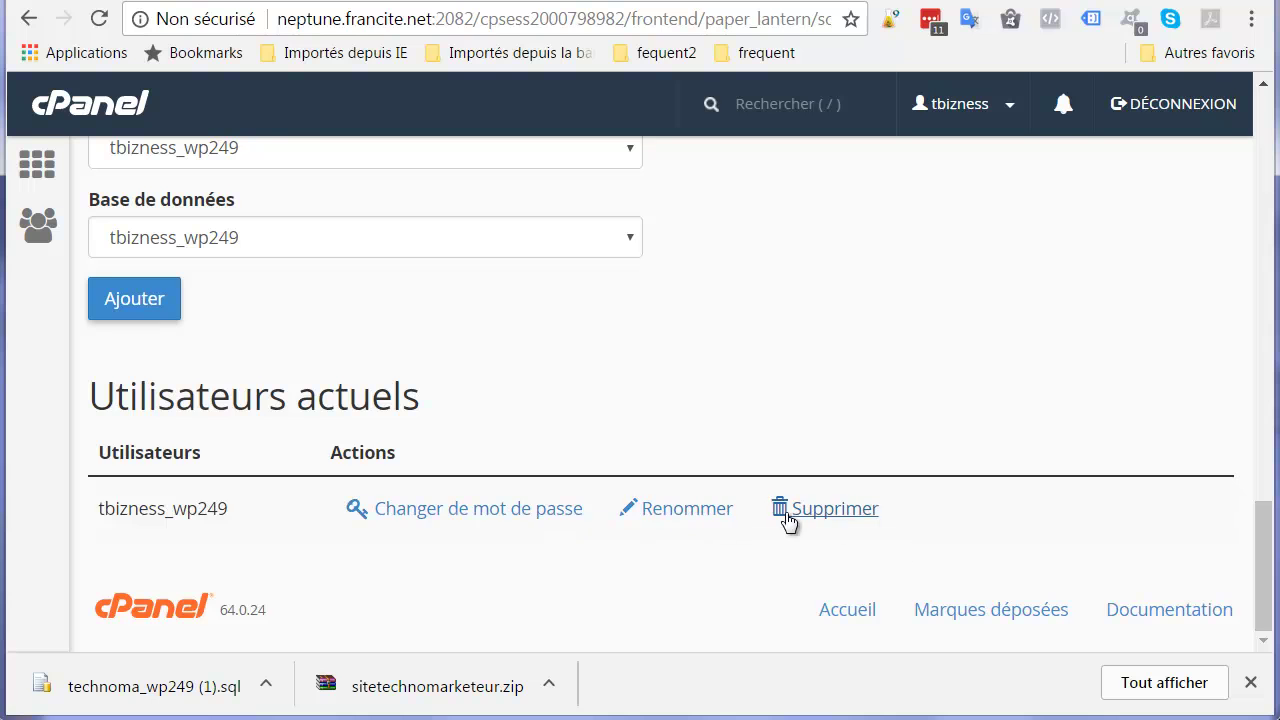
scroll(414, 540, up, 3)
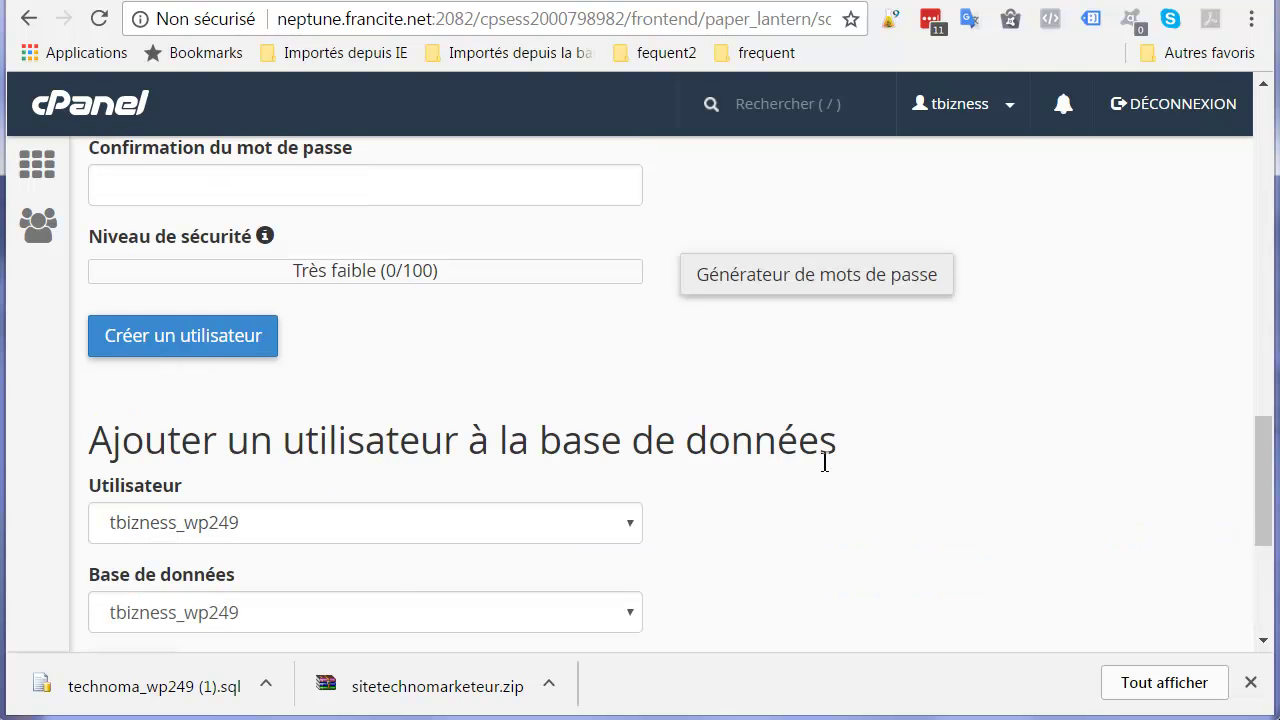
scroll(900, 478, up, 5)
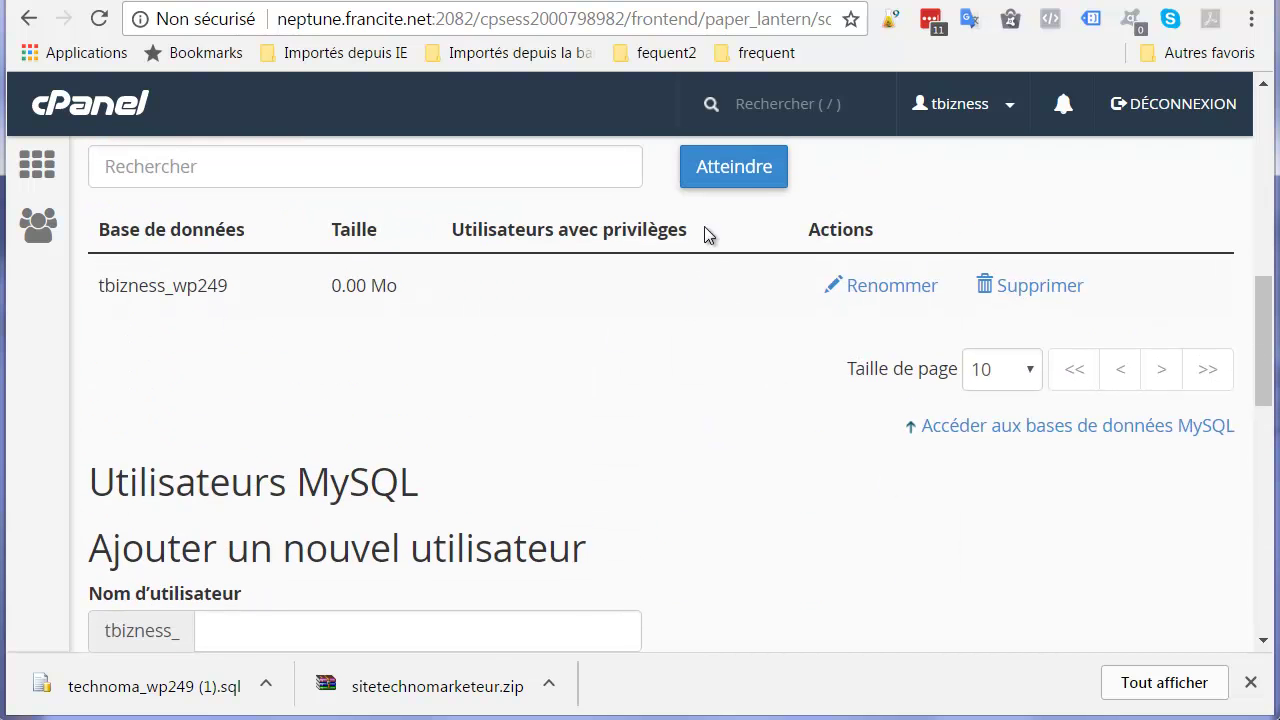
scroll(727, 350, down, 3)
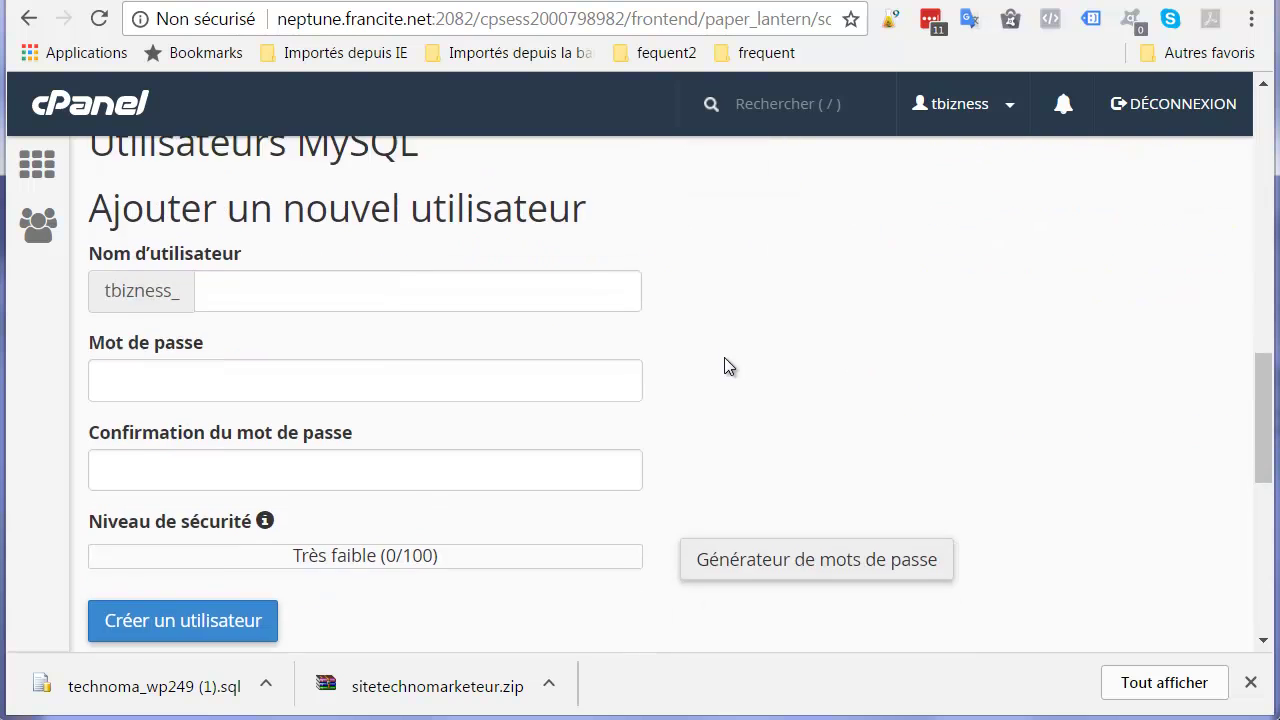
- Add the user tbizness_wp249 to the tbizness_wp249 database and grant it all privileges
scroll(780, 390, down, 4)
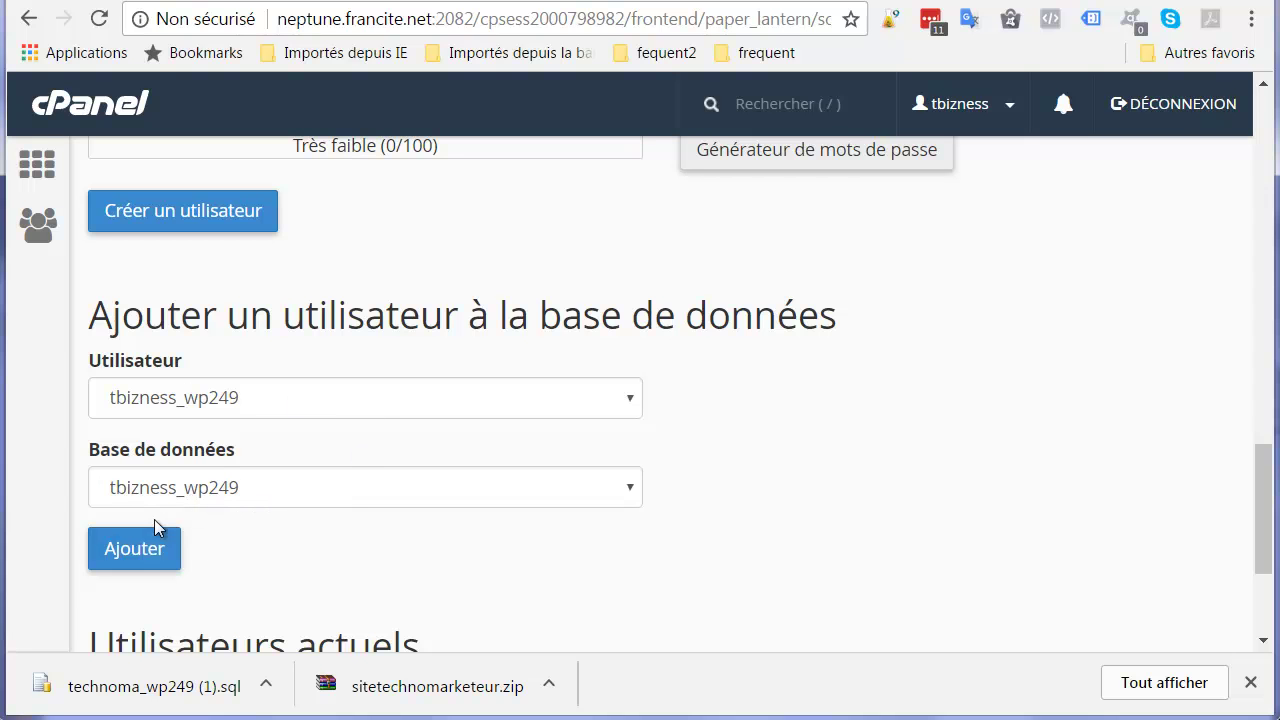
click(146, 557)
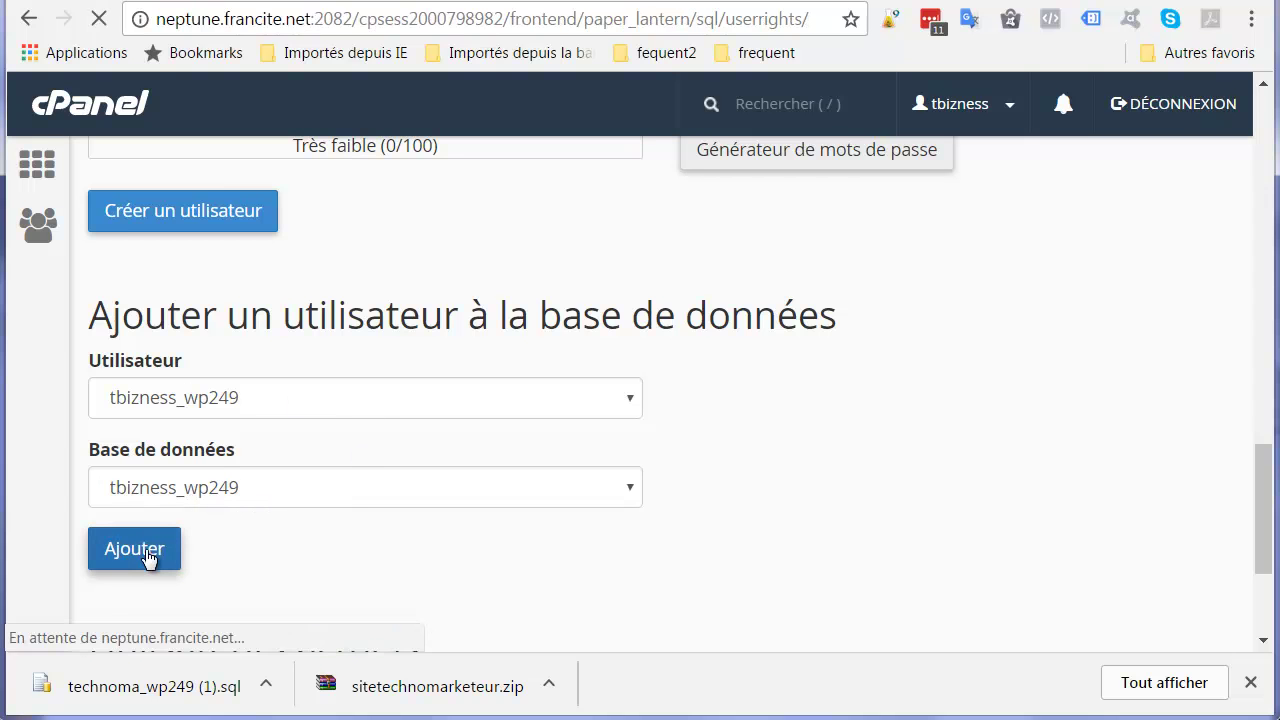
click(105, 408)
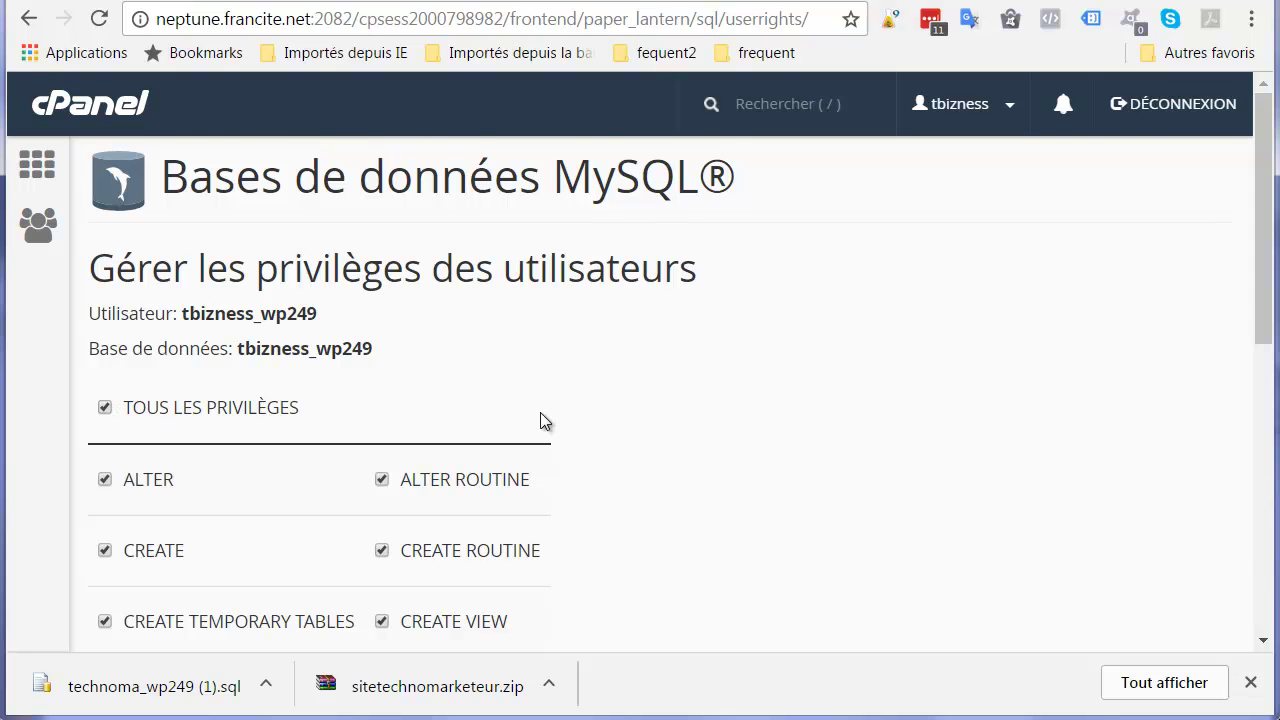
scroll(756, 418, down, 6)
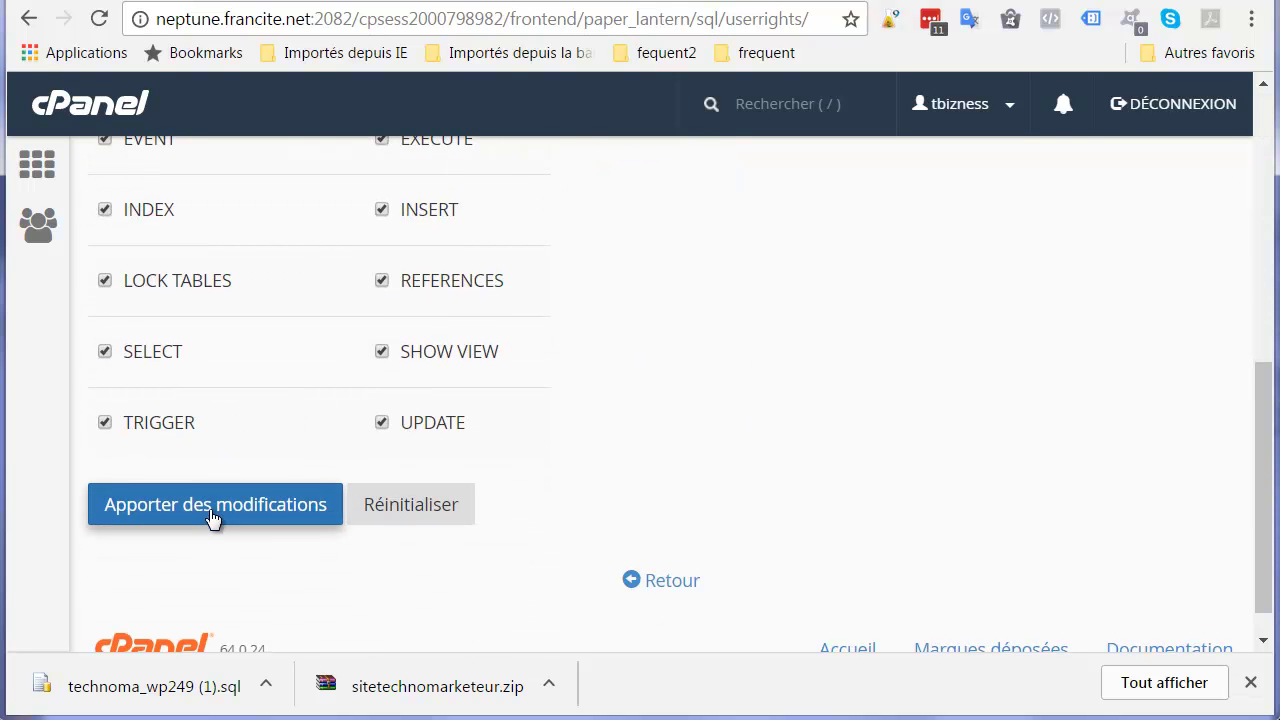
click(211, 515)
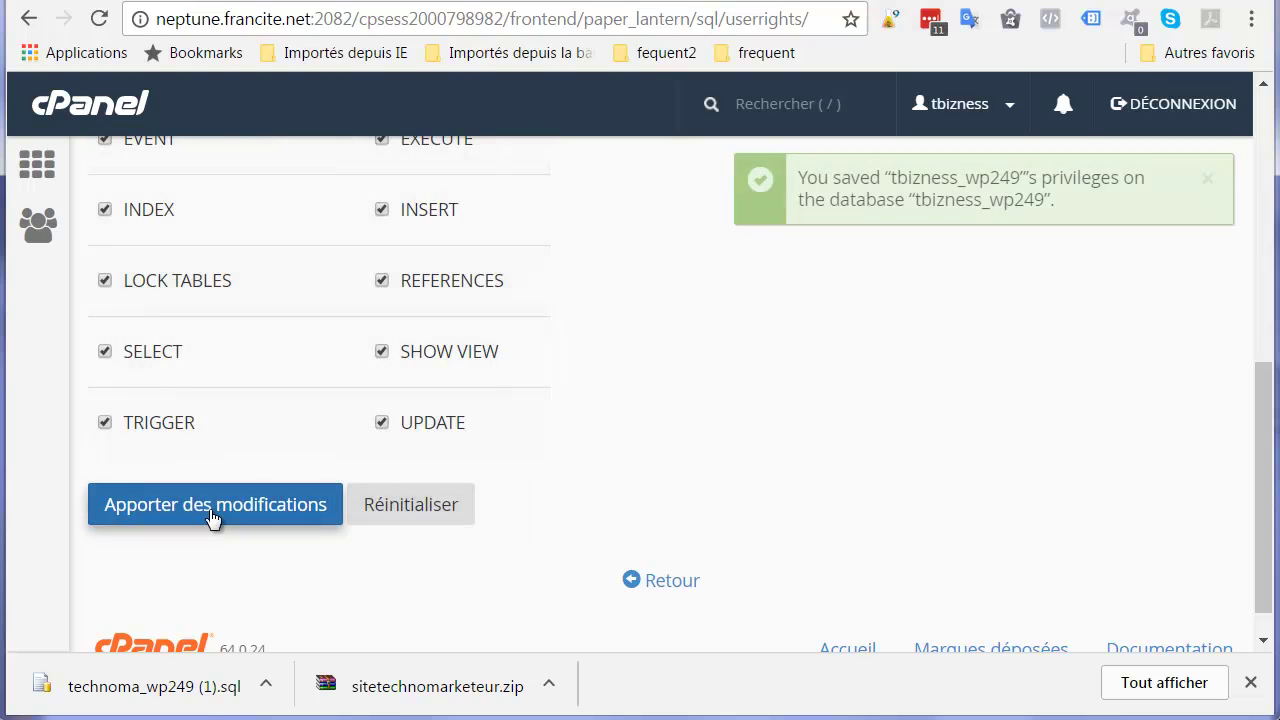
- Return to the MySQL databases page and check the privileged user and size listed for the tbizness_wp249 database
scroll(654, 550, down, 1)
click(653, 545)
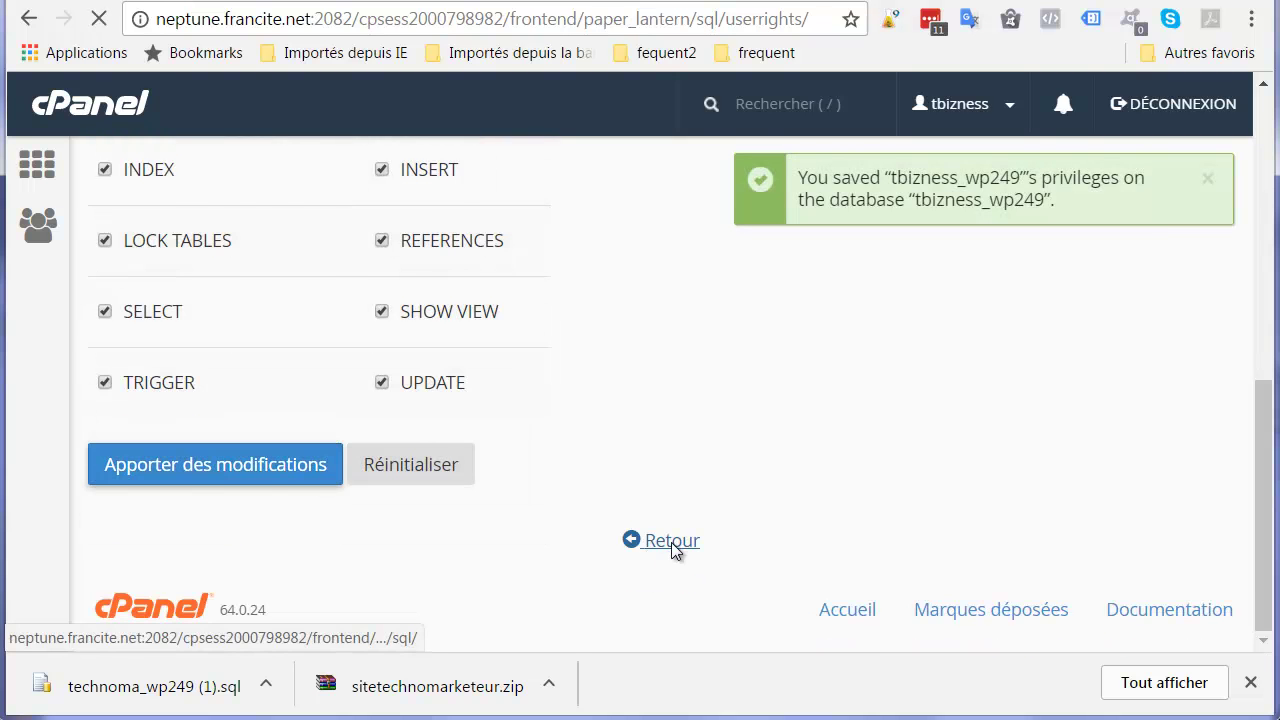
scroll(798, 483, down, 5)
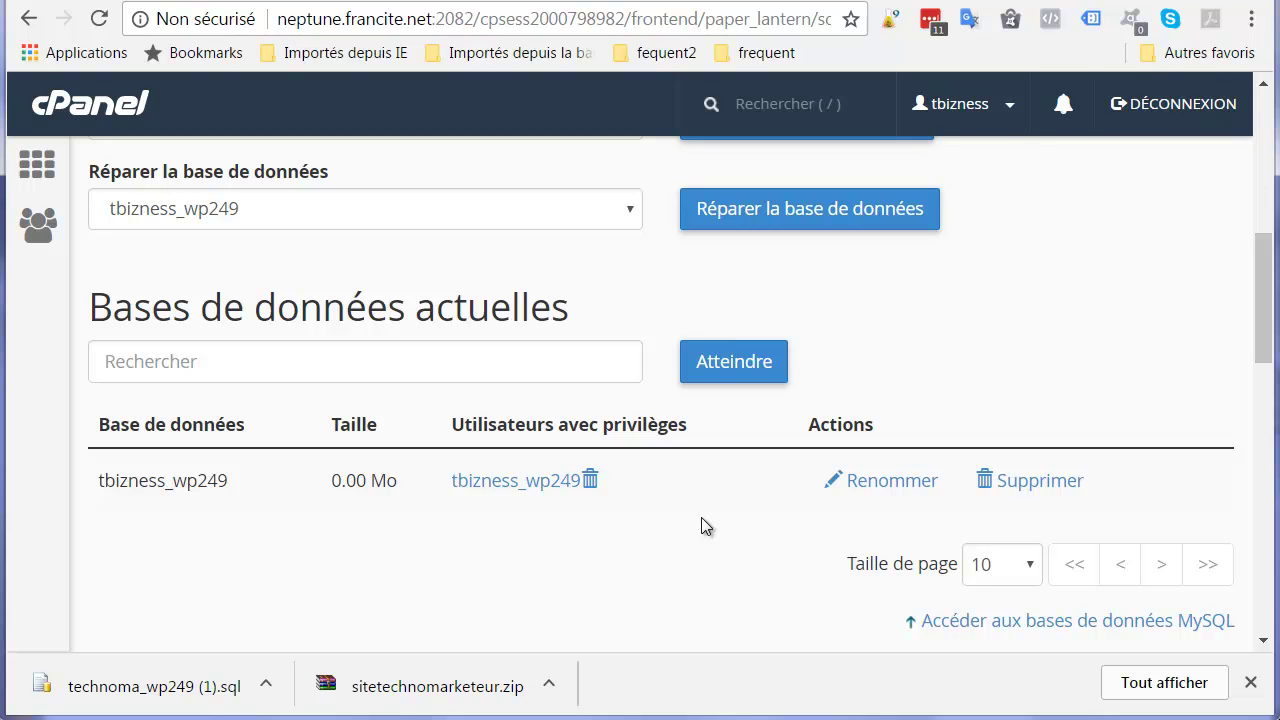
drag(398, 481, 331, 482)
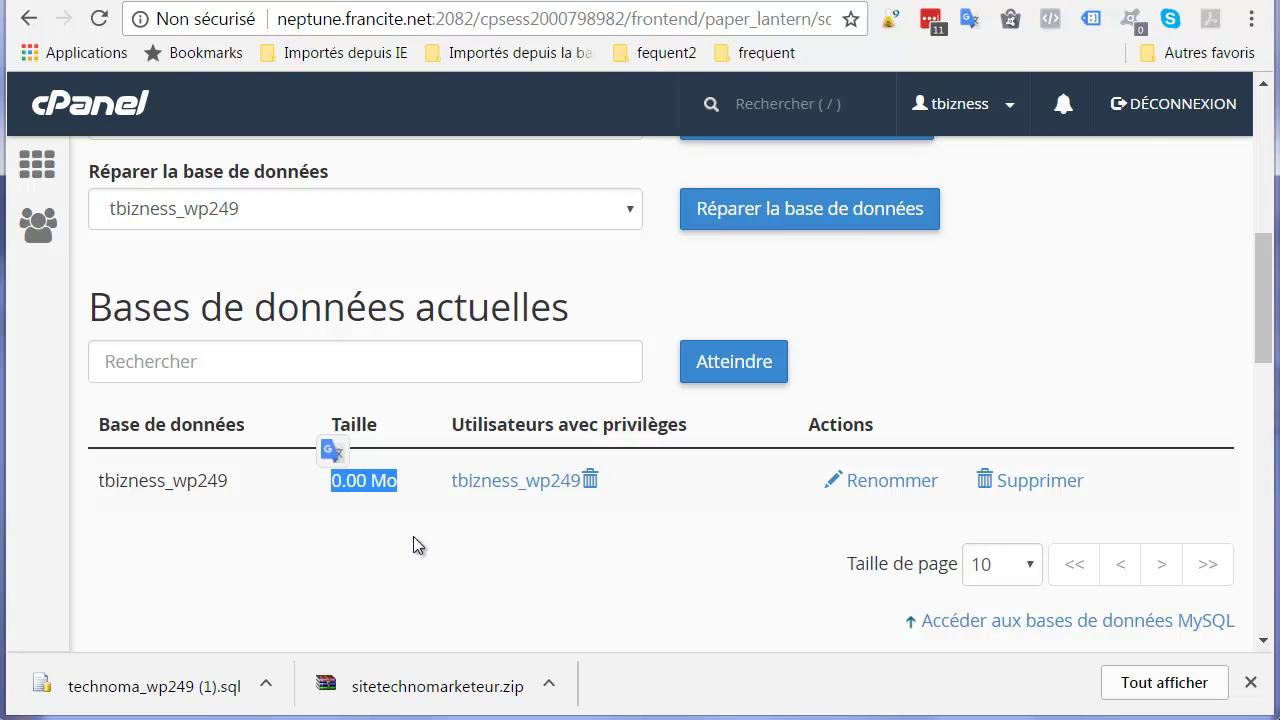
- Go to the cPanel home page, launch phpMyAdmin and open the tbizness_wp249 database
scroll(414, 542, up, 10)
click(92, 118)
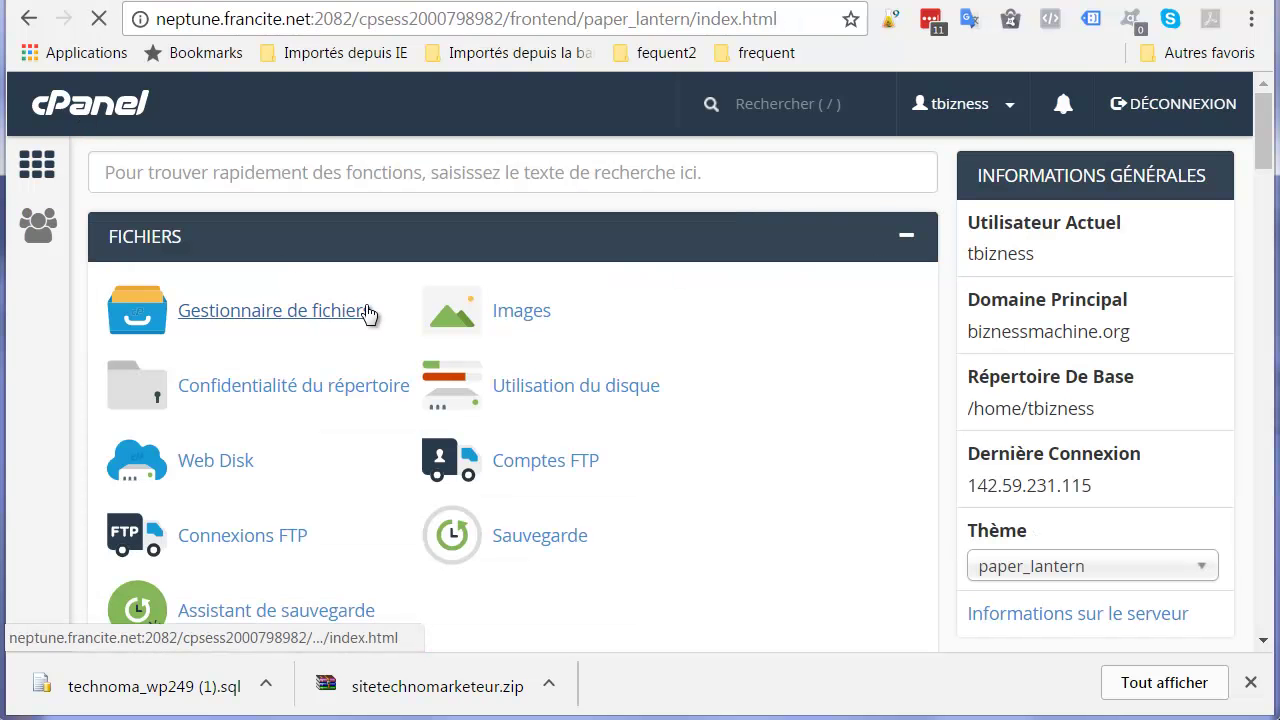
scroll(363, 320, down, 4)
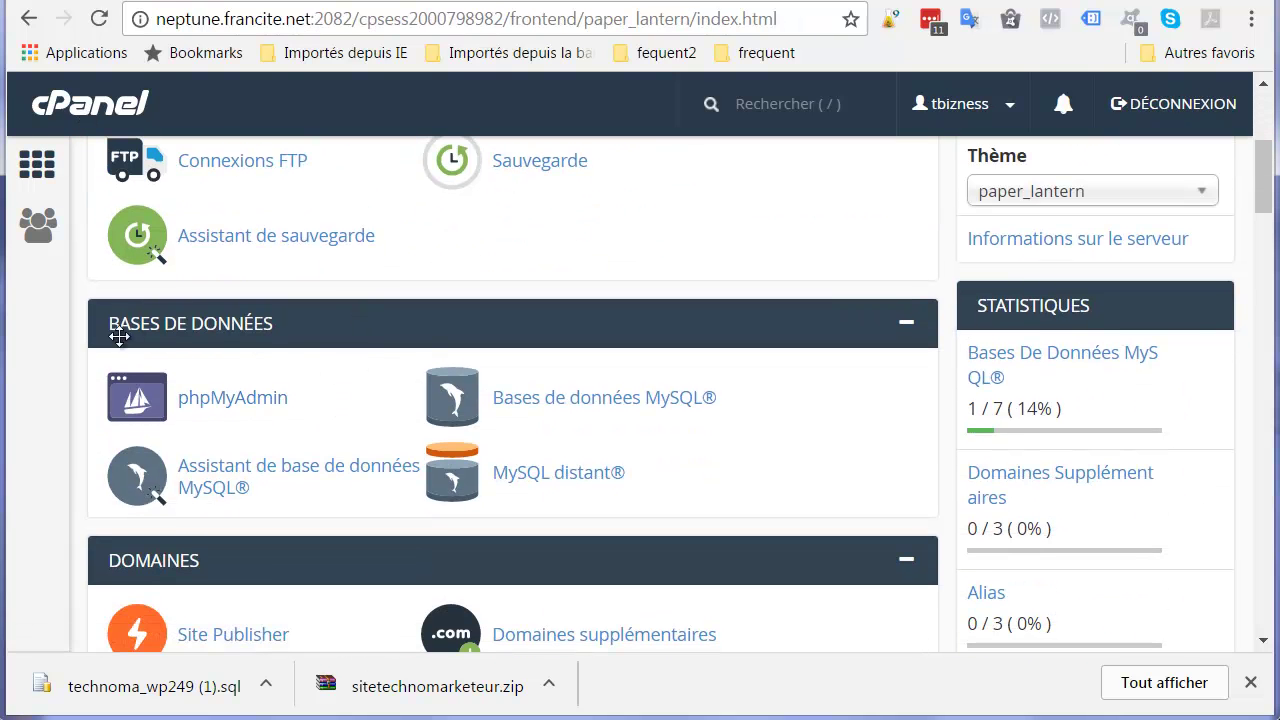
click(224, 400)
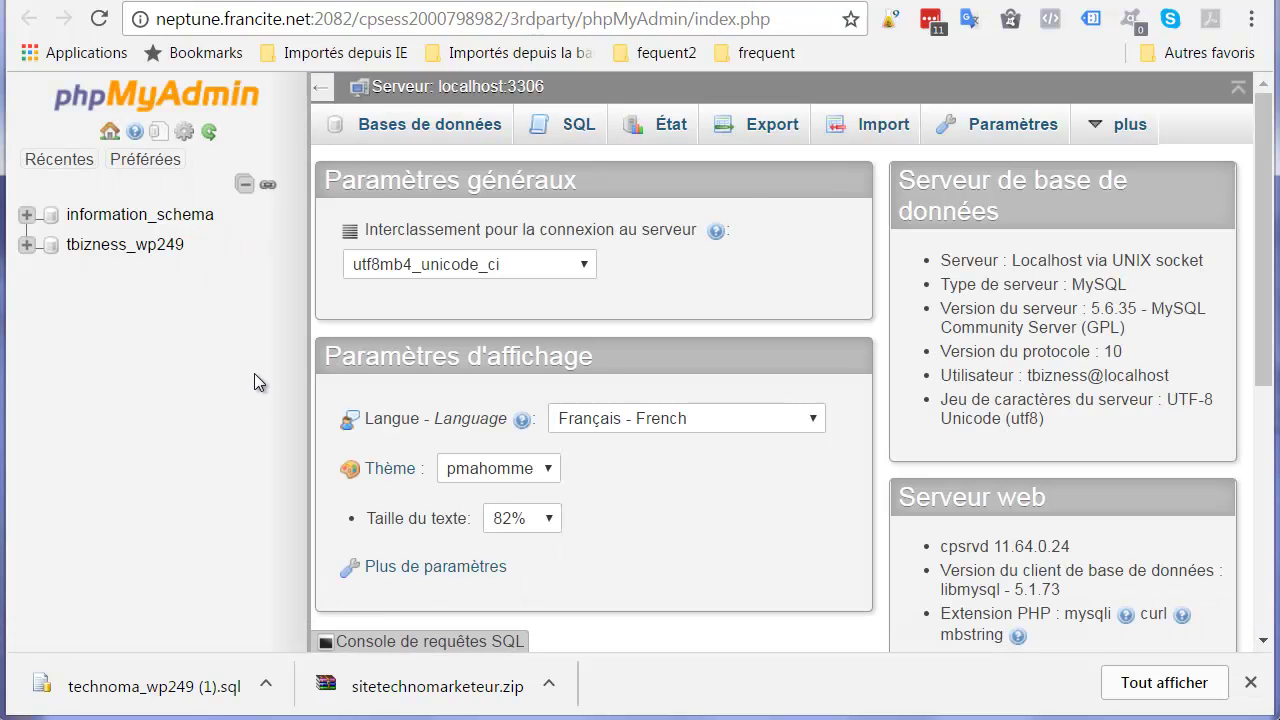
click(141, 252)
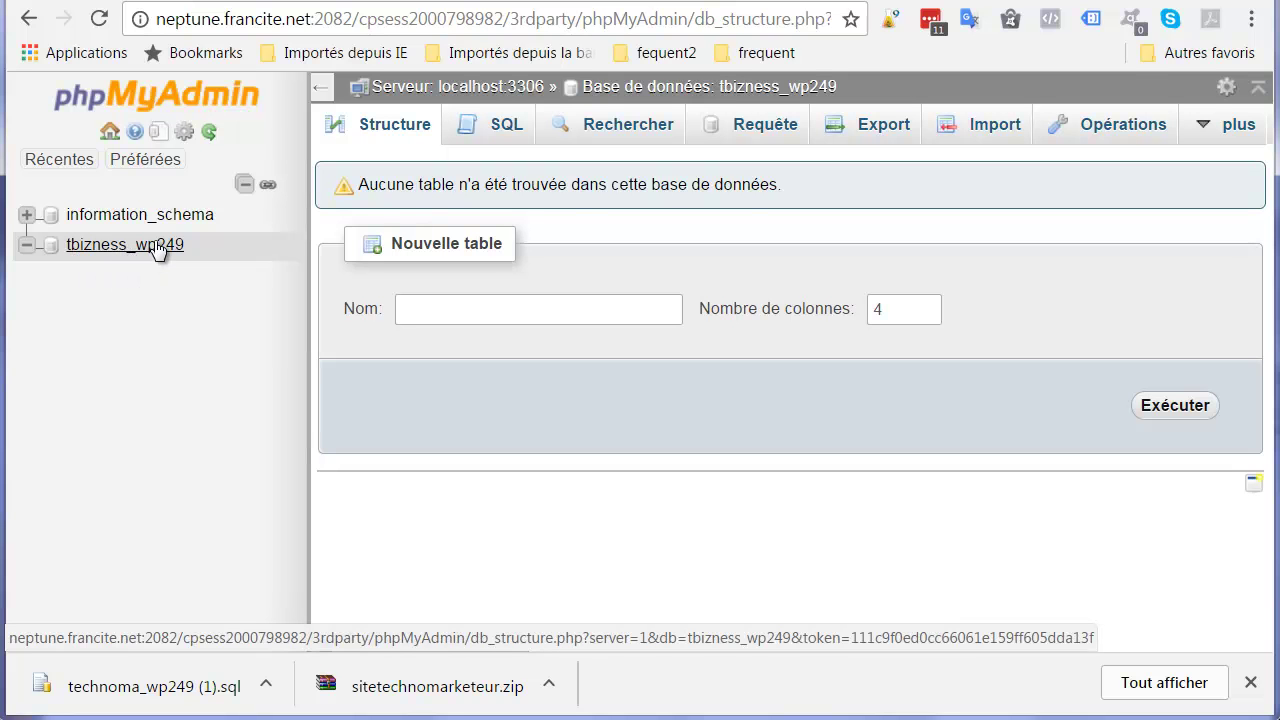
- Import the file technoma_wp249 (1).sql into the tbizness_wp249 database, keeping the default import options
click(991, 132)
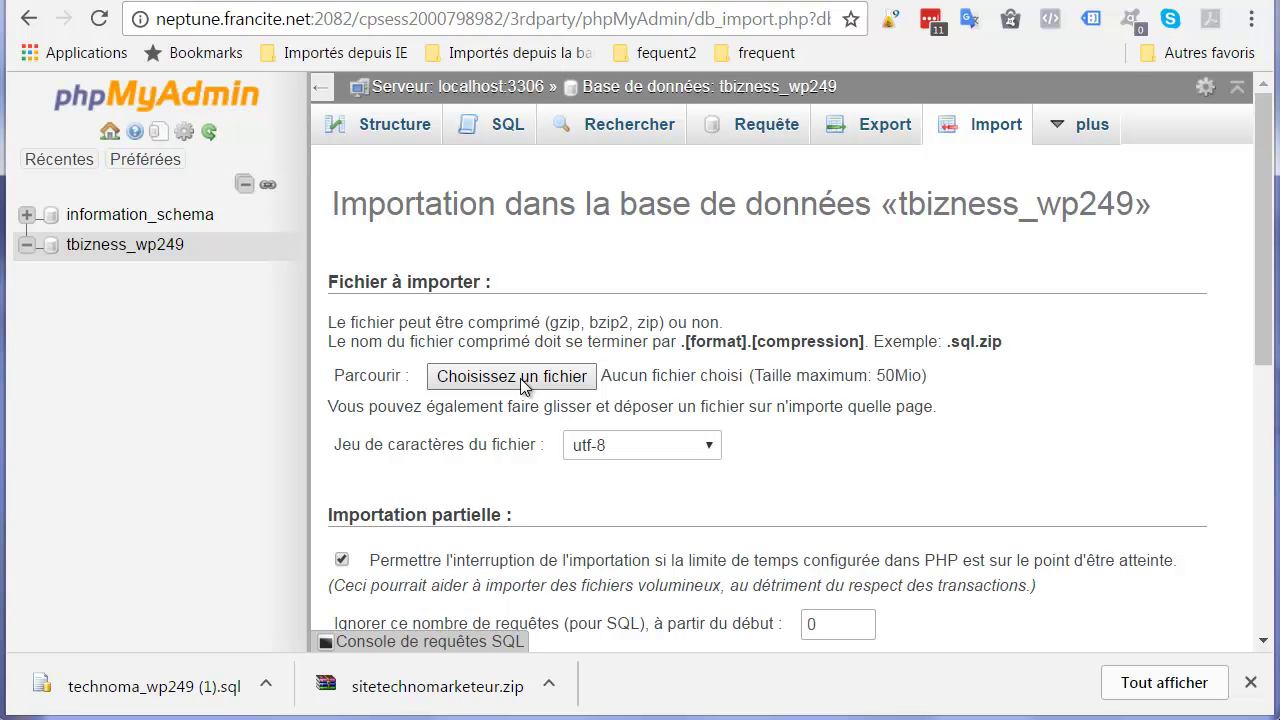
click(520, 378)
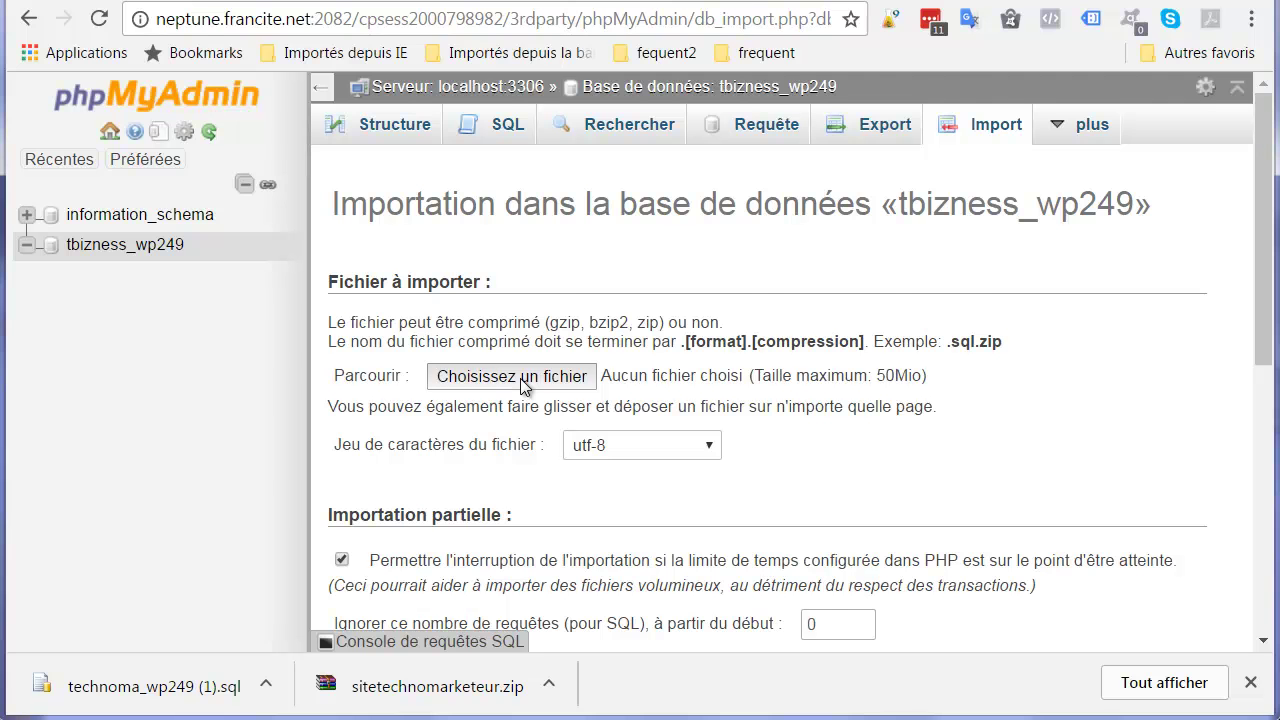
click(522, 107)
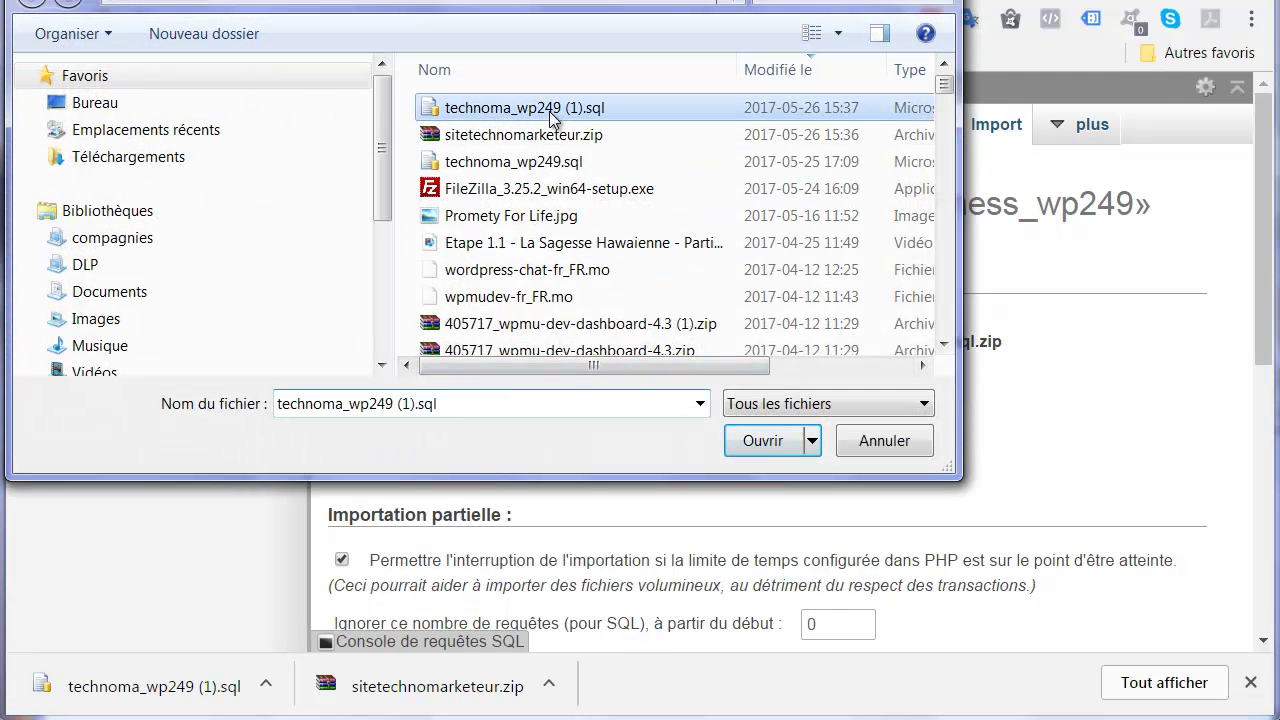
click(750, 440)
scroll(747, 438, down, 1)
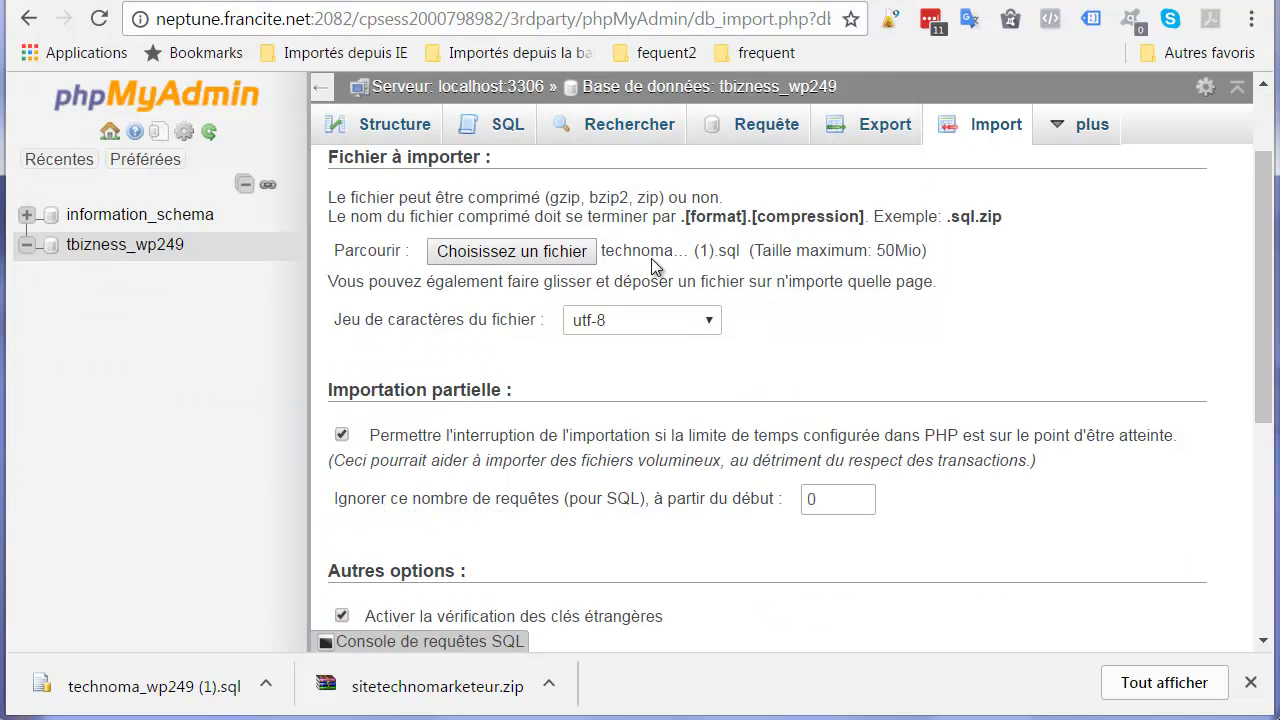
scroll(900, 390, down, 3)
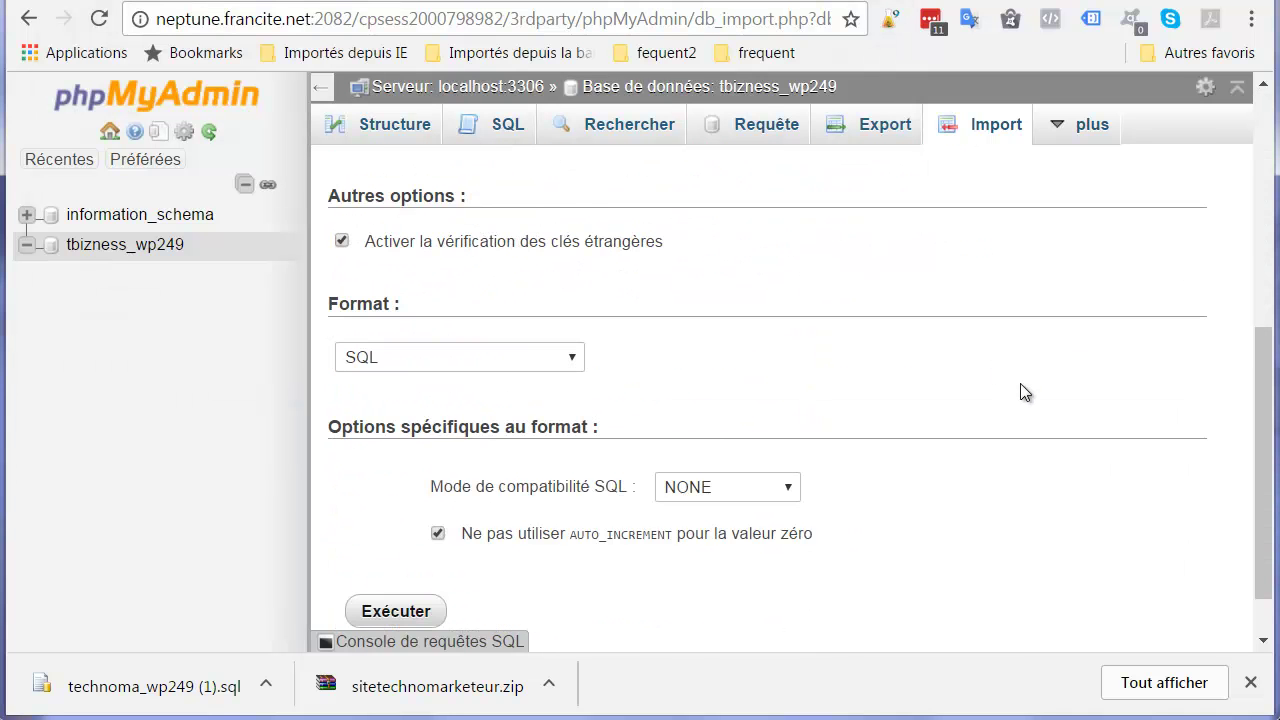
scroll(1022, 385, down, 1)
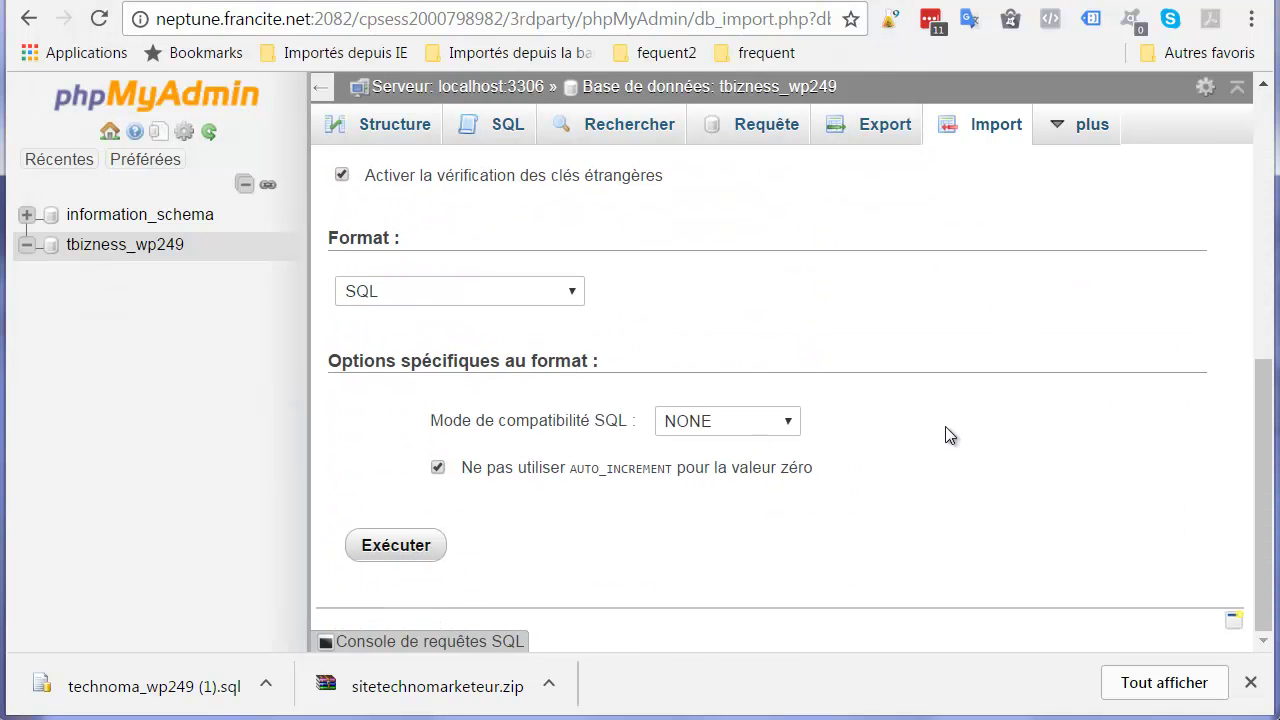
click(405, 550)
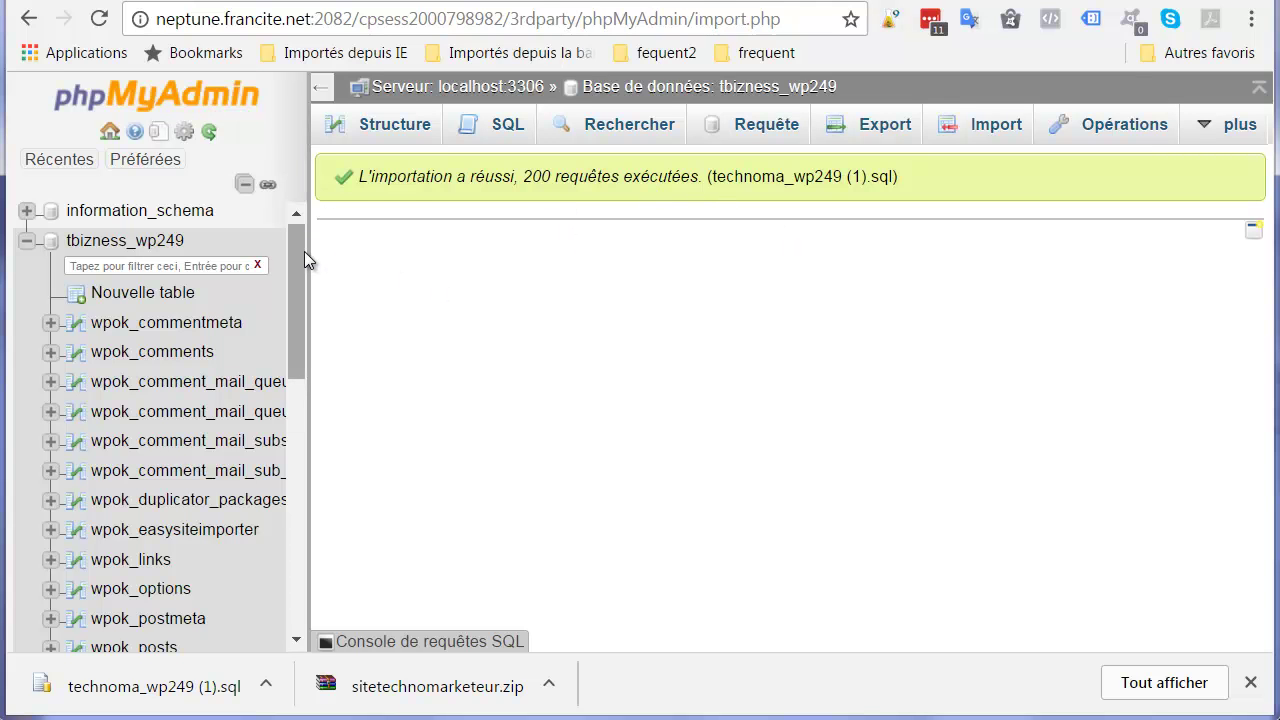
- Browse the imported rows of the wpok_commentmeta and wpok_comments tables
drag(297, 250, 298, 257)
click(176, 301)
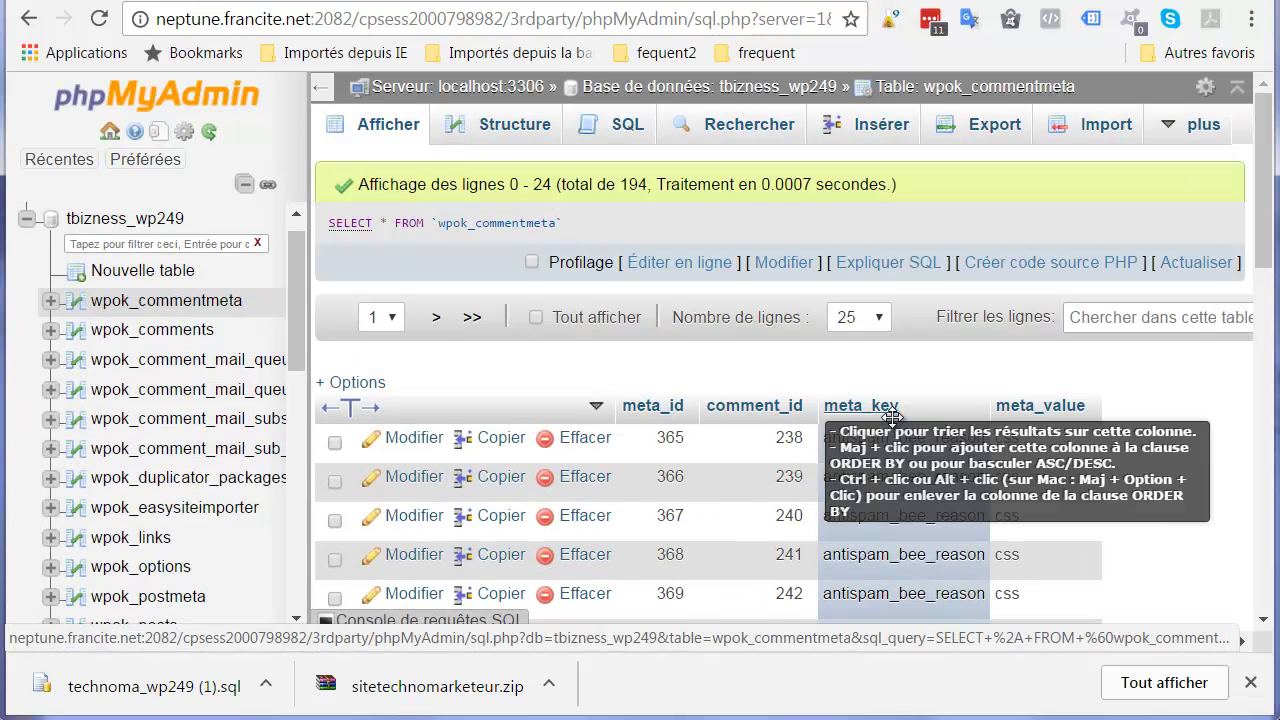
scroll(900, 345, down, 3)
scroll(917, 352, down, 7)
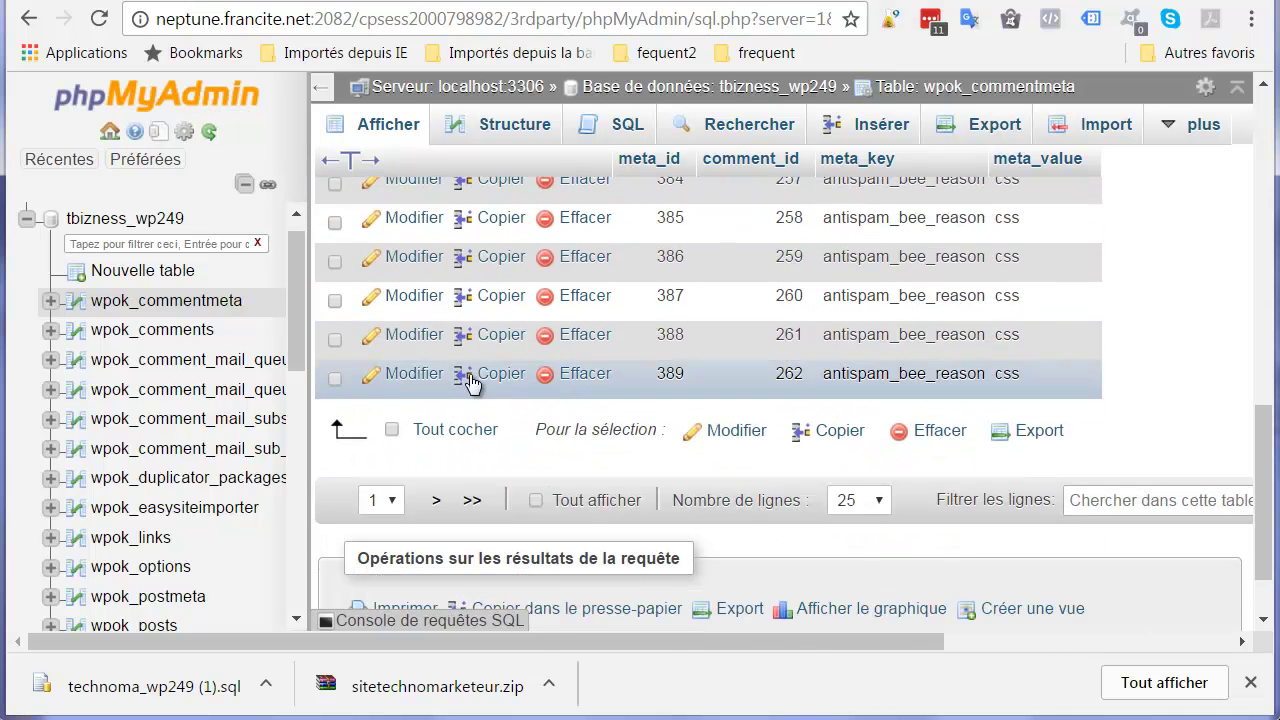
click(220, 330)
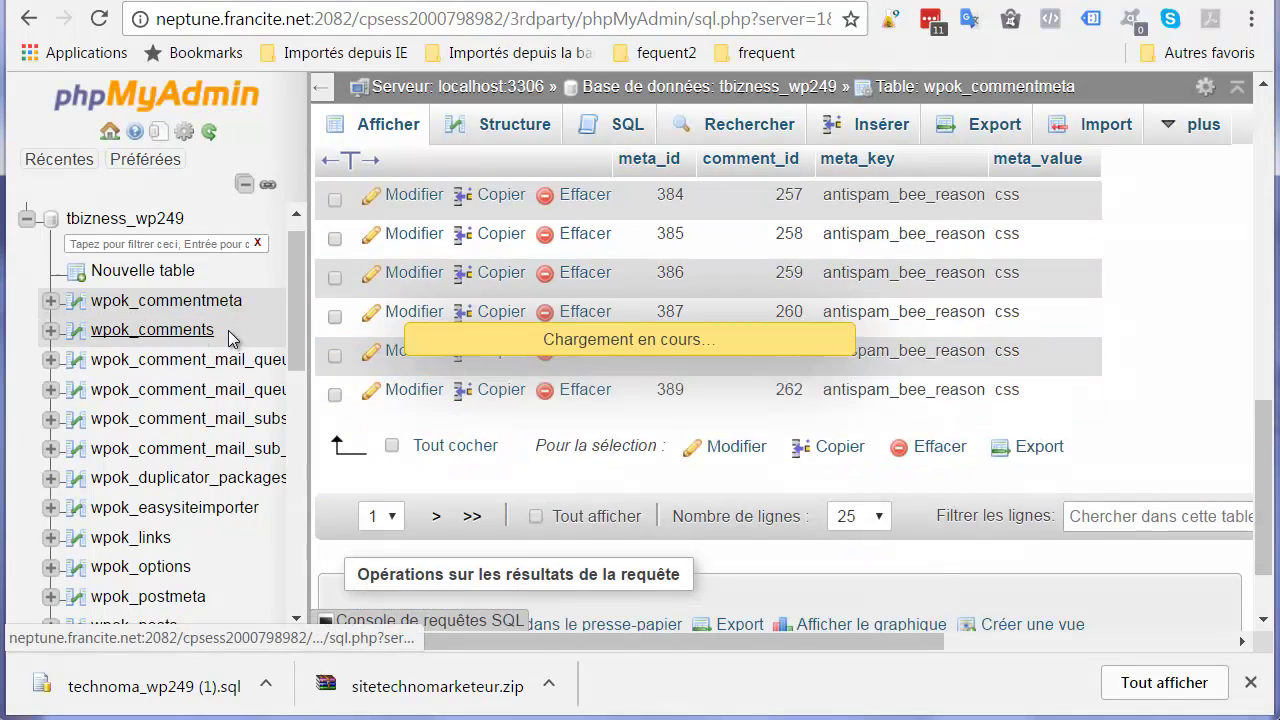
scroll(886, 380, down, 3)
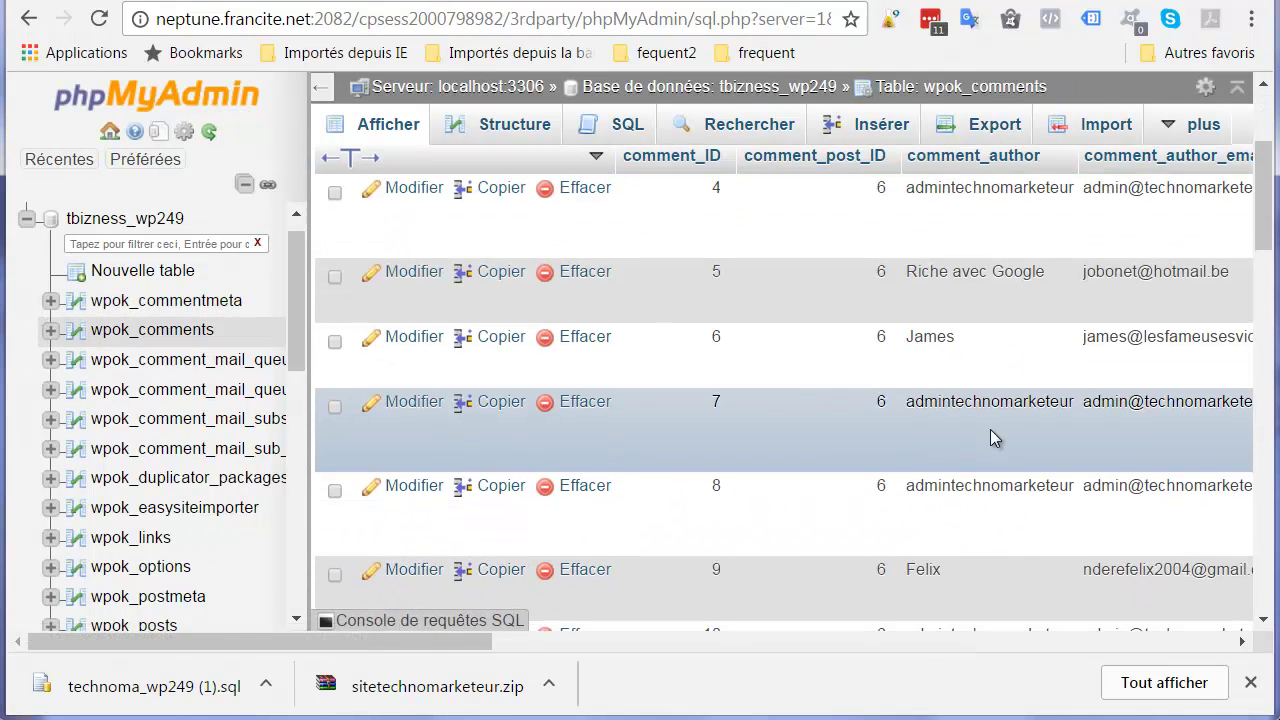
- Look further through the wpok_comments rows and the list of tables in the tbizness_wp249 database
scroll(880, 370, down, 1)
scroll(721, 411, down, 2)
mouse_move(296, 259)
mouse_down()
mouse_move(299, 514)
mouse_move(291, 258)
mouse_up()
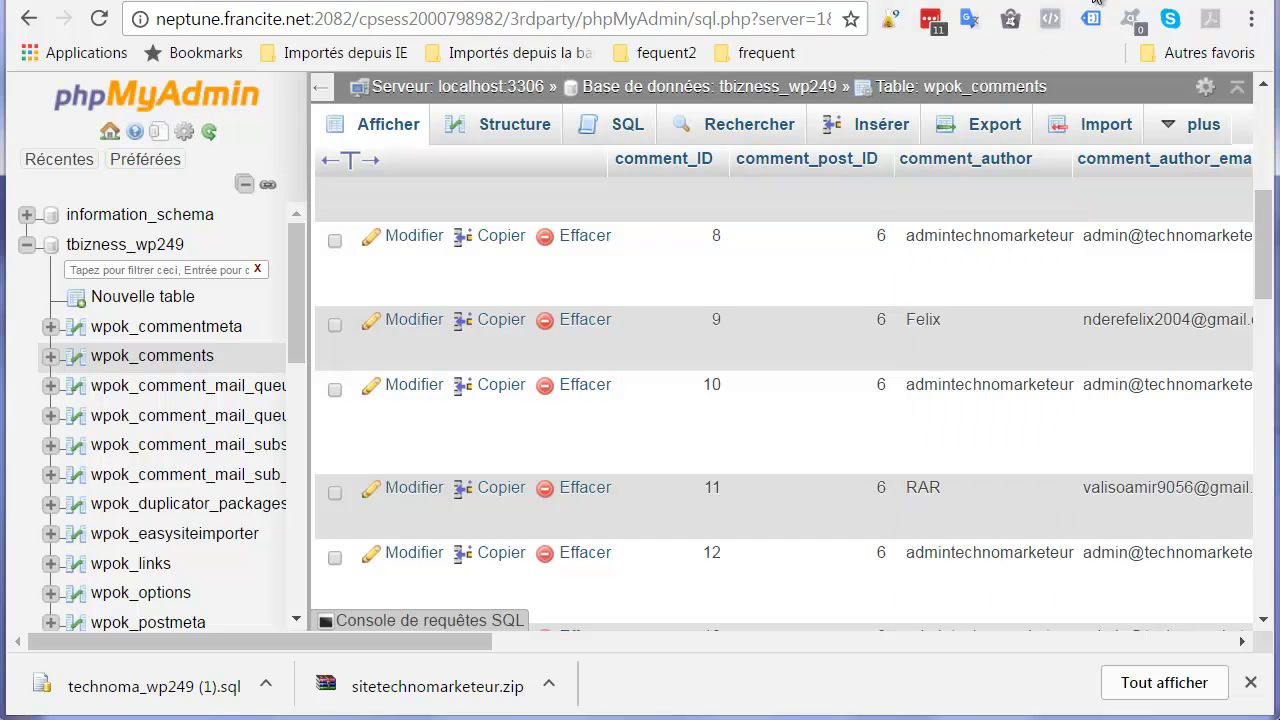
- Load the site's temporary address neptune.francite.net/~tbizness/ in a new browser tab
key(ctrl+t)
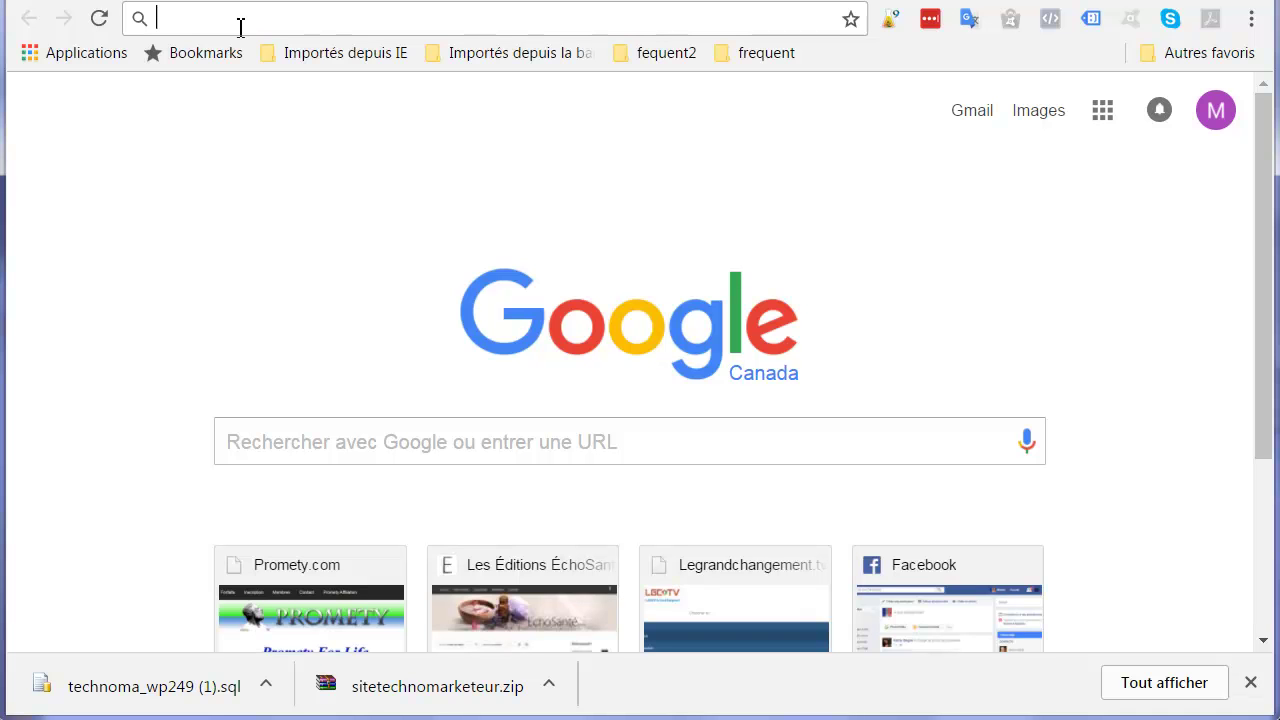
text(neptune.francite.net:2087)
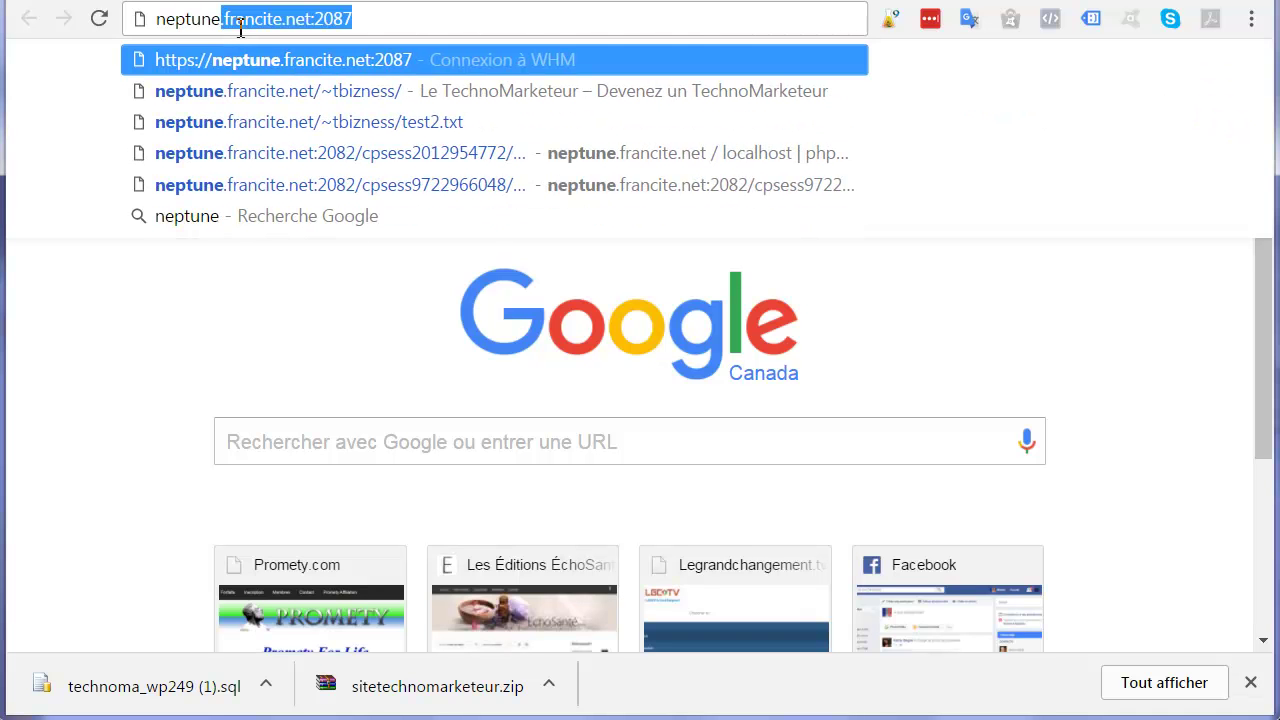
click(389, 20)
drag(389, 20, 314, 25)
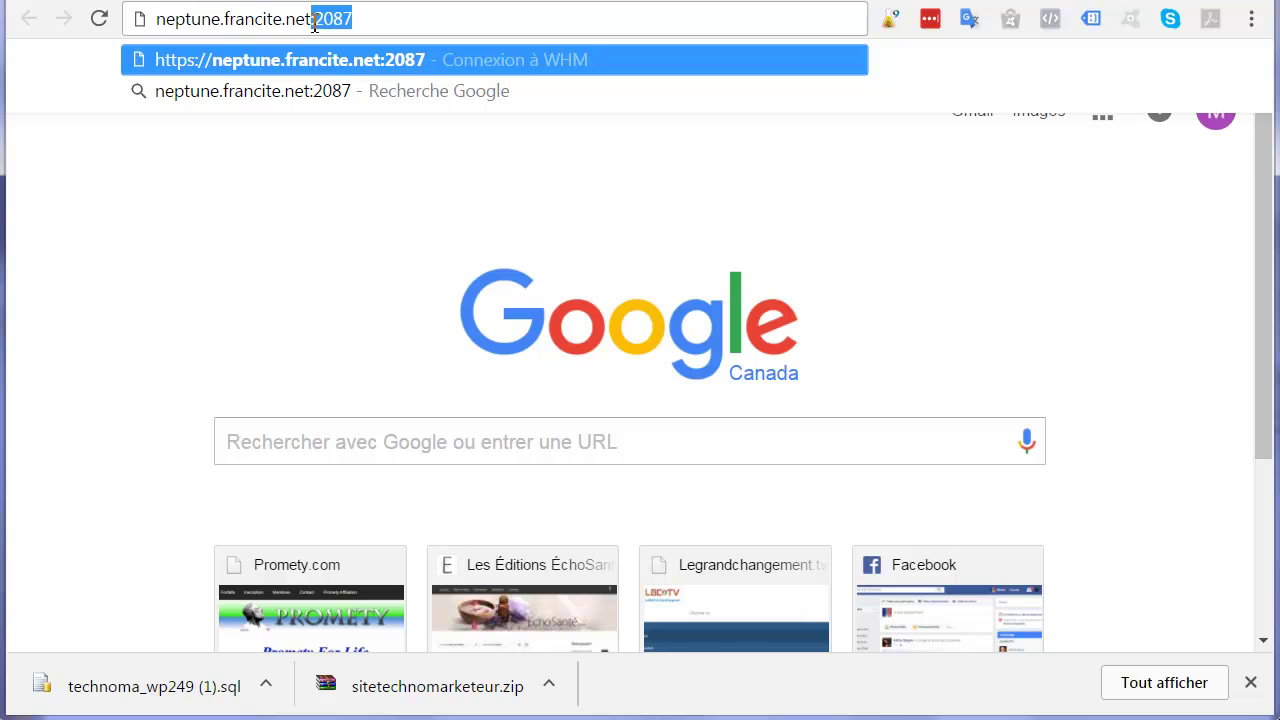
text(/)
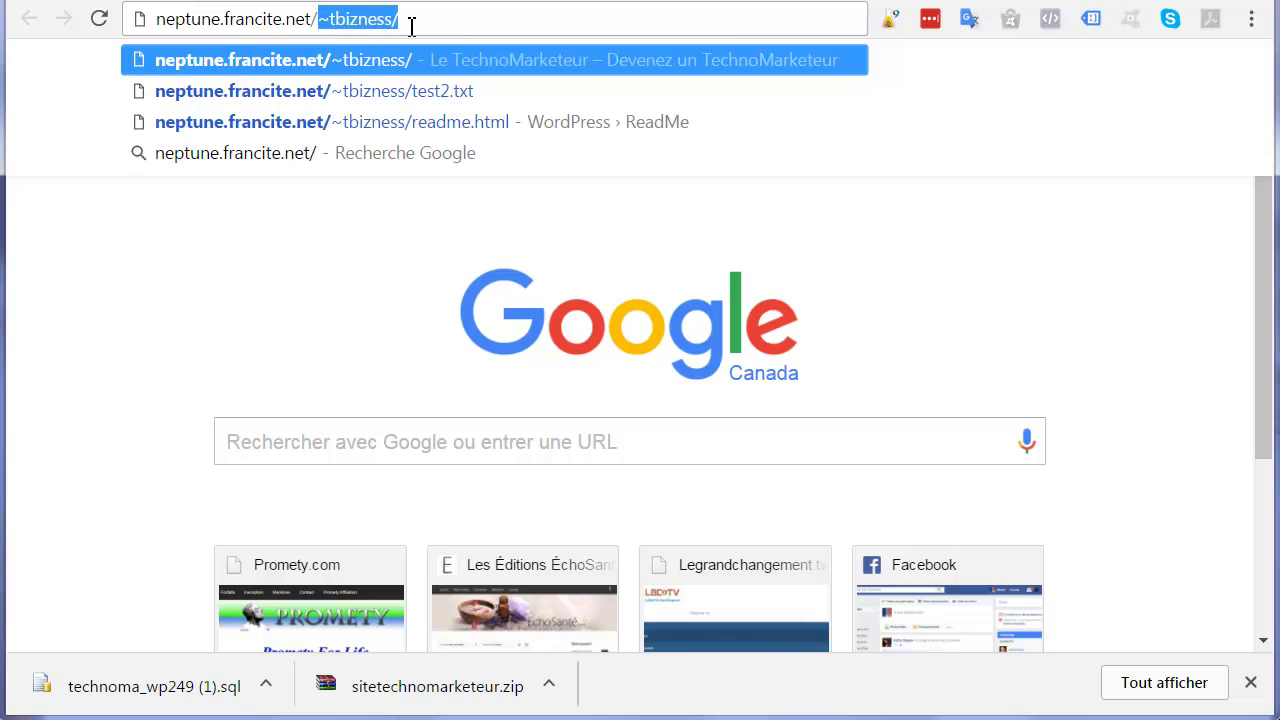
click(411, 22)
mouse_move(330, 20)
mouse_down()
mouse_move(318, 20)
mouse_move(392, 20)
mouse_move(331, 20)
mouse_up()
click(424, 19)
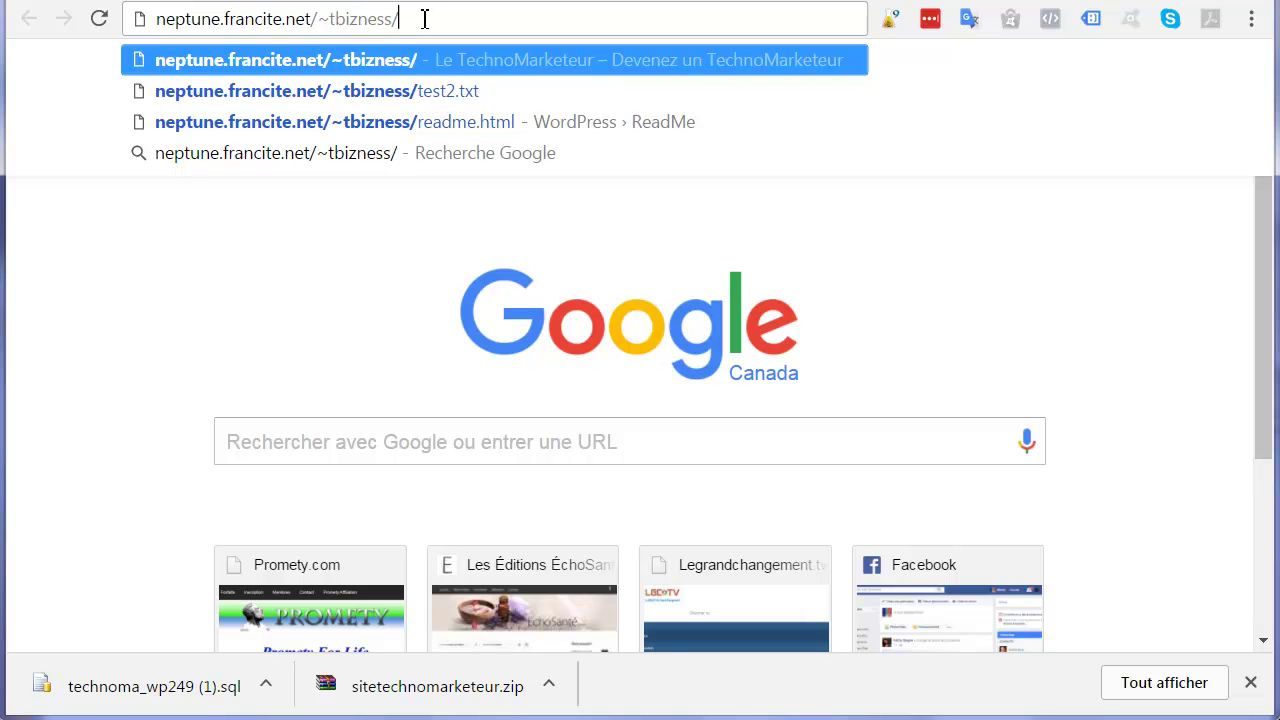
key(Return)
drag(337, 234, 351, 284)
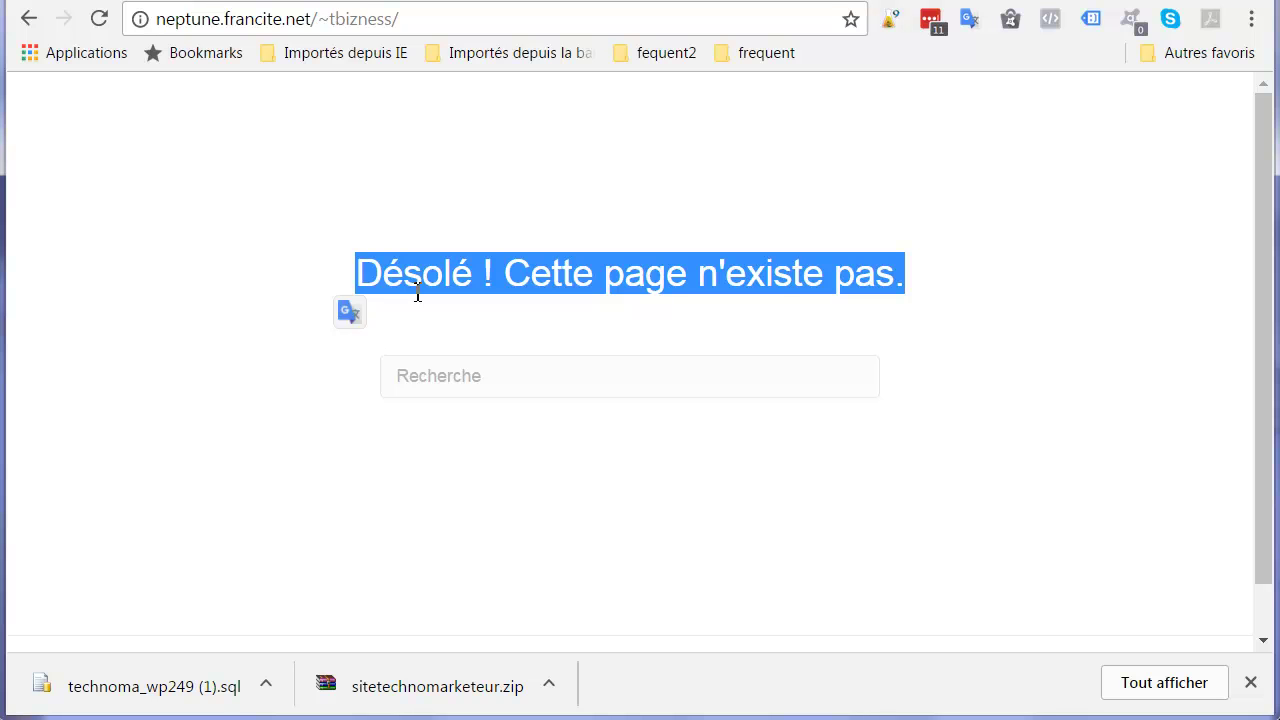
- Copy the temporary site address and open the wpok_options table of the tbizness_wp249 database in phpMyAdmin
drag(418, 19, 157, 19)
key(ctrl+c)
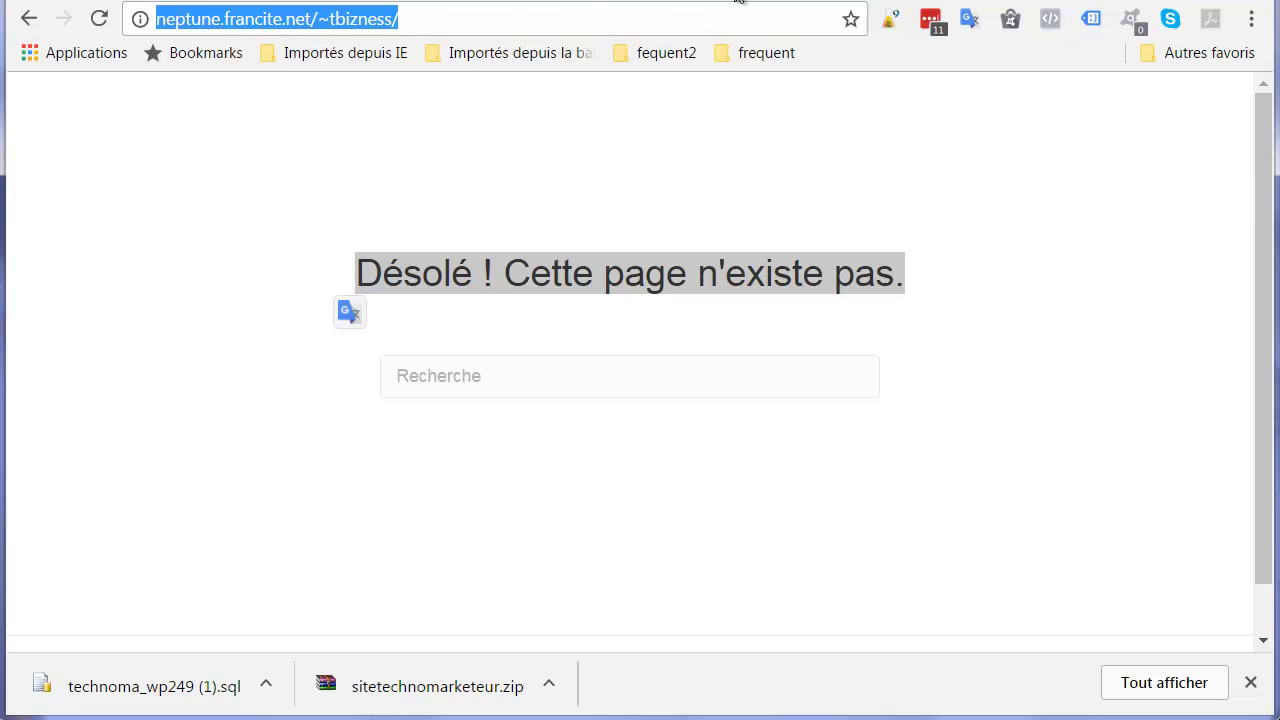
click(738, 4)
drag(297, 246, 306, 344)
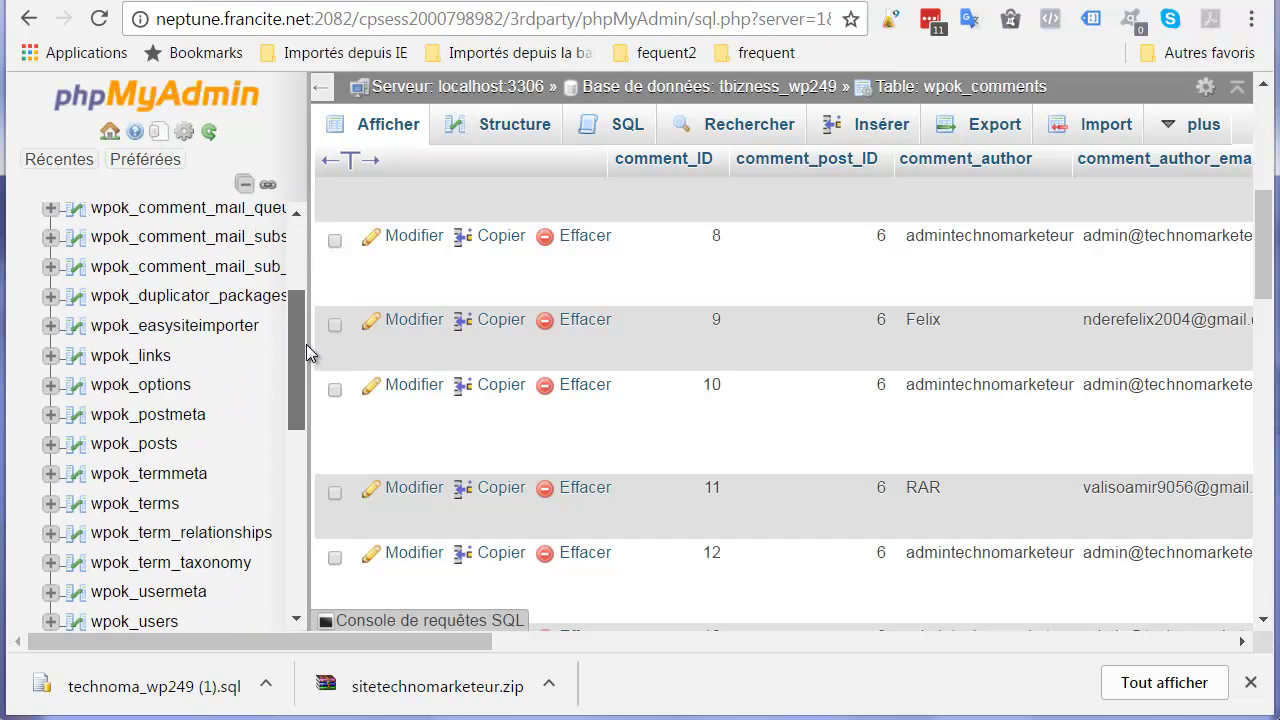
click(138, 392)
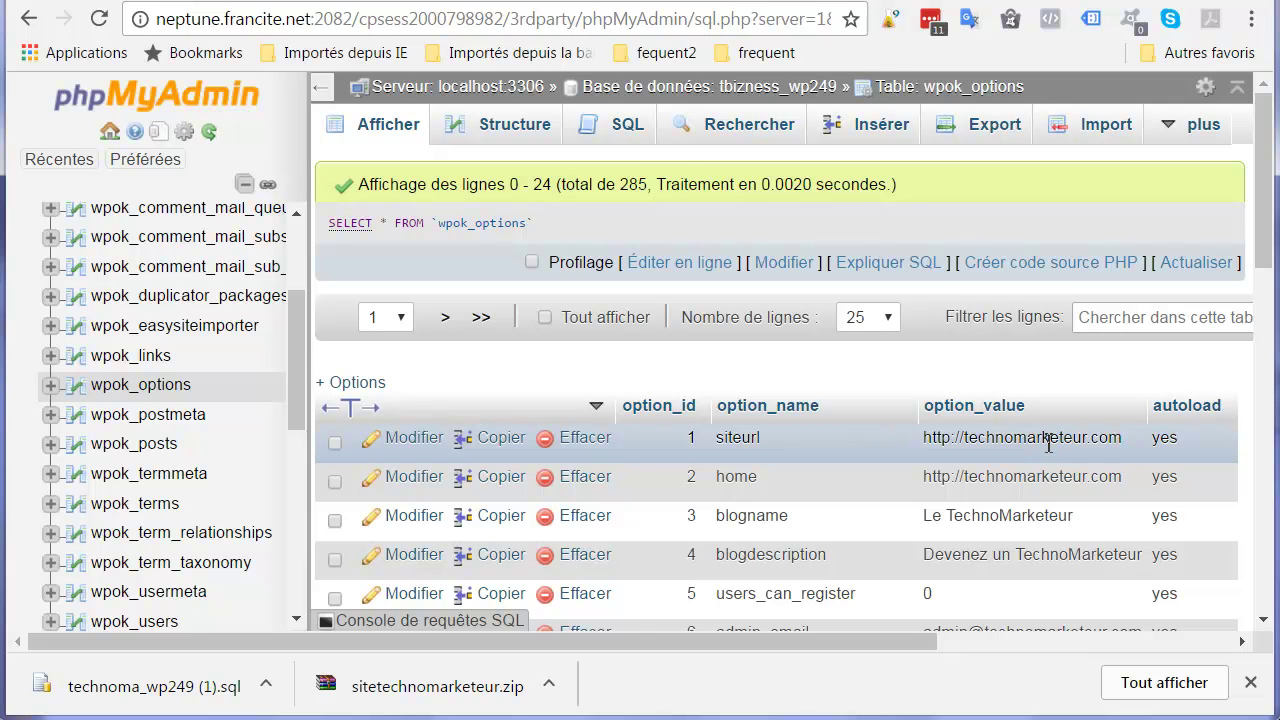
click(389, 450)
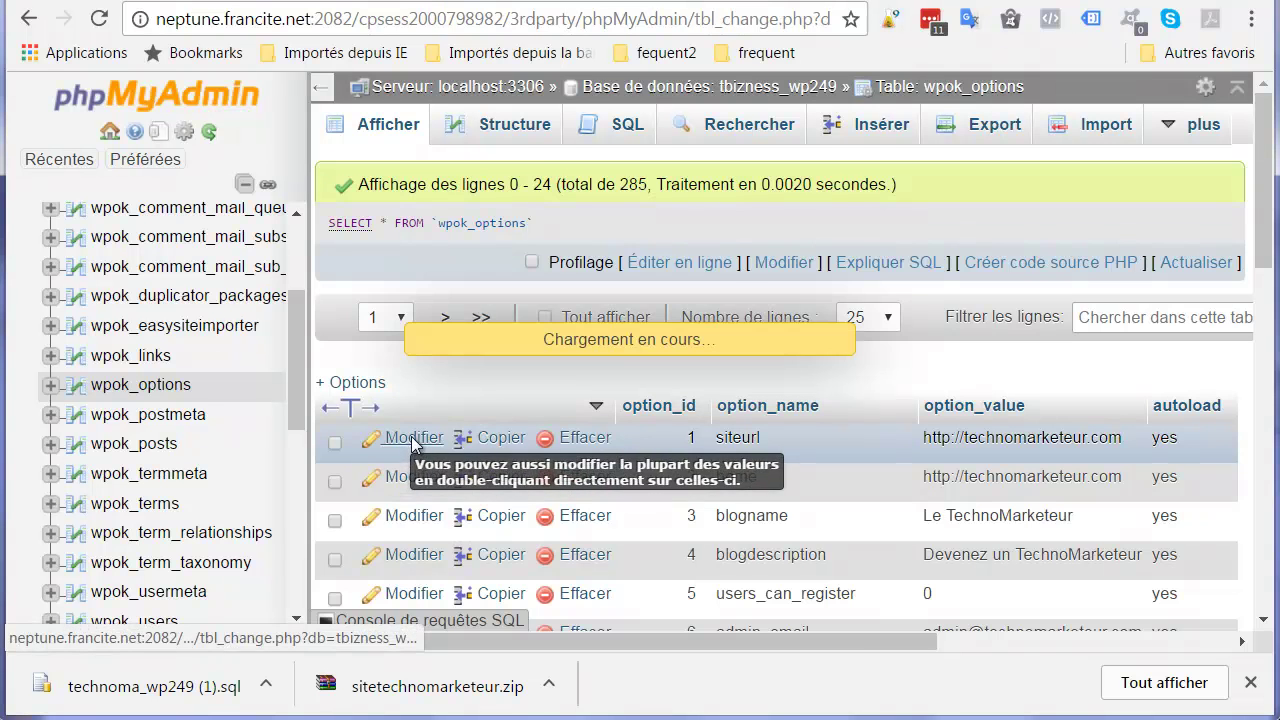
drag(932, 428, 908, 340)
key(ctrl+v)
scroll(980, 377, down, 5)
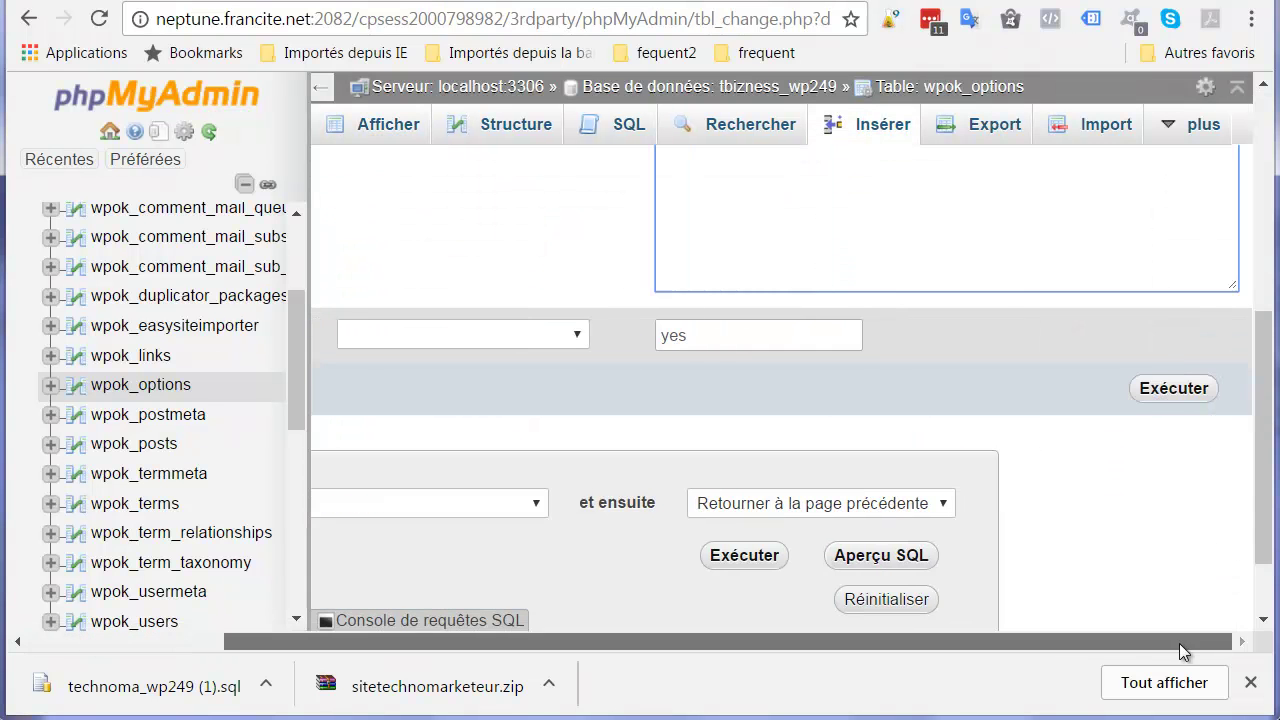
click(1111, 391)
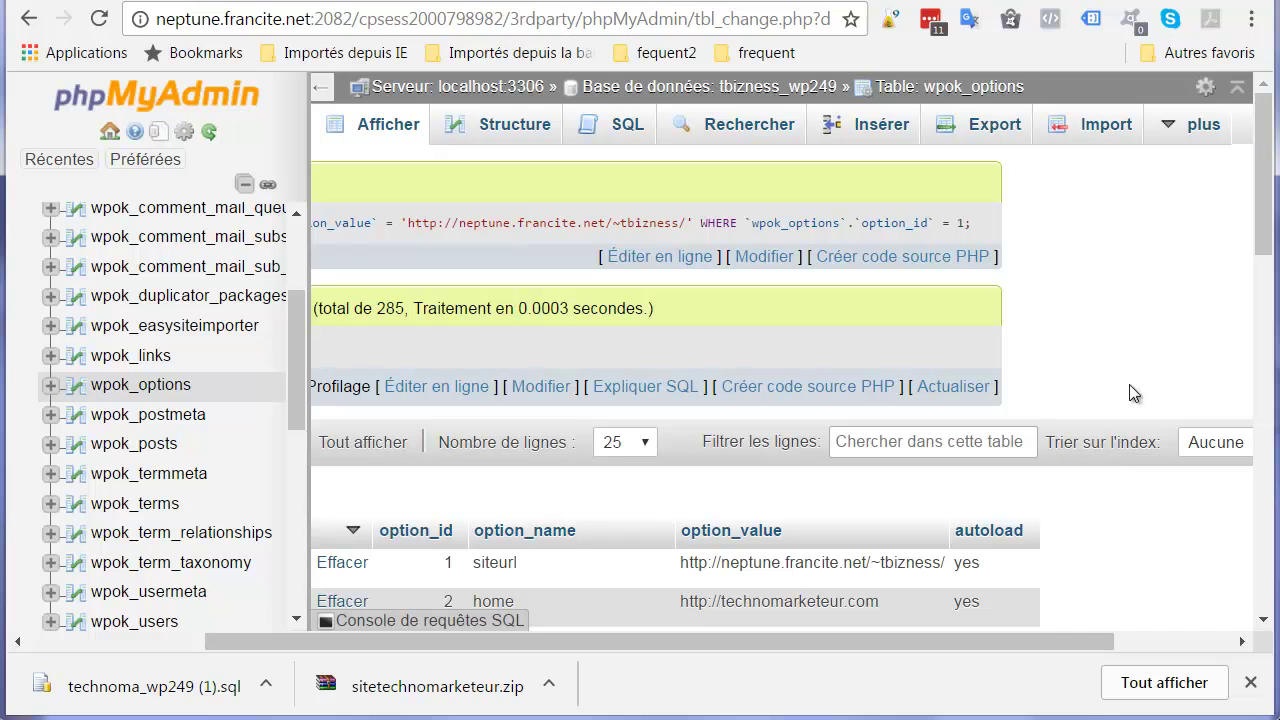
scroll(1075, 402, down, 3)
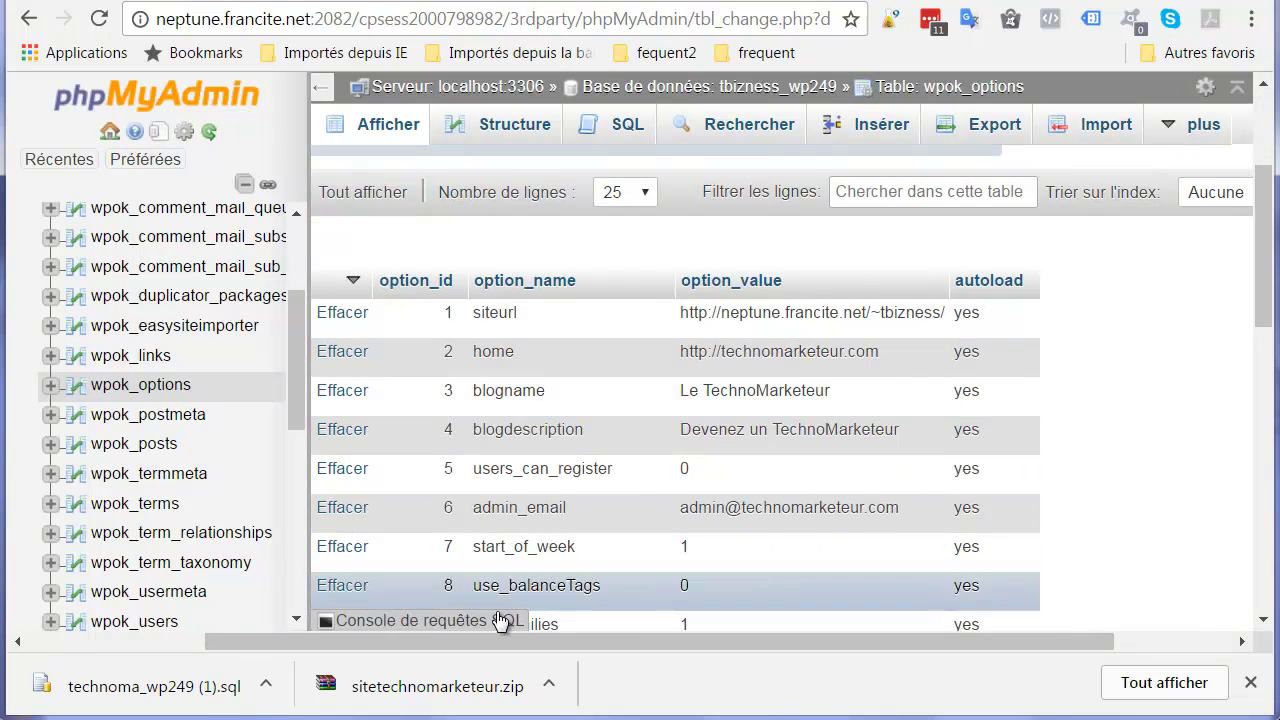
drag(503, 644, 297, 645)
click(416, 351)
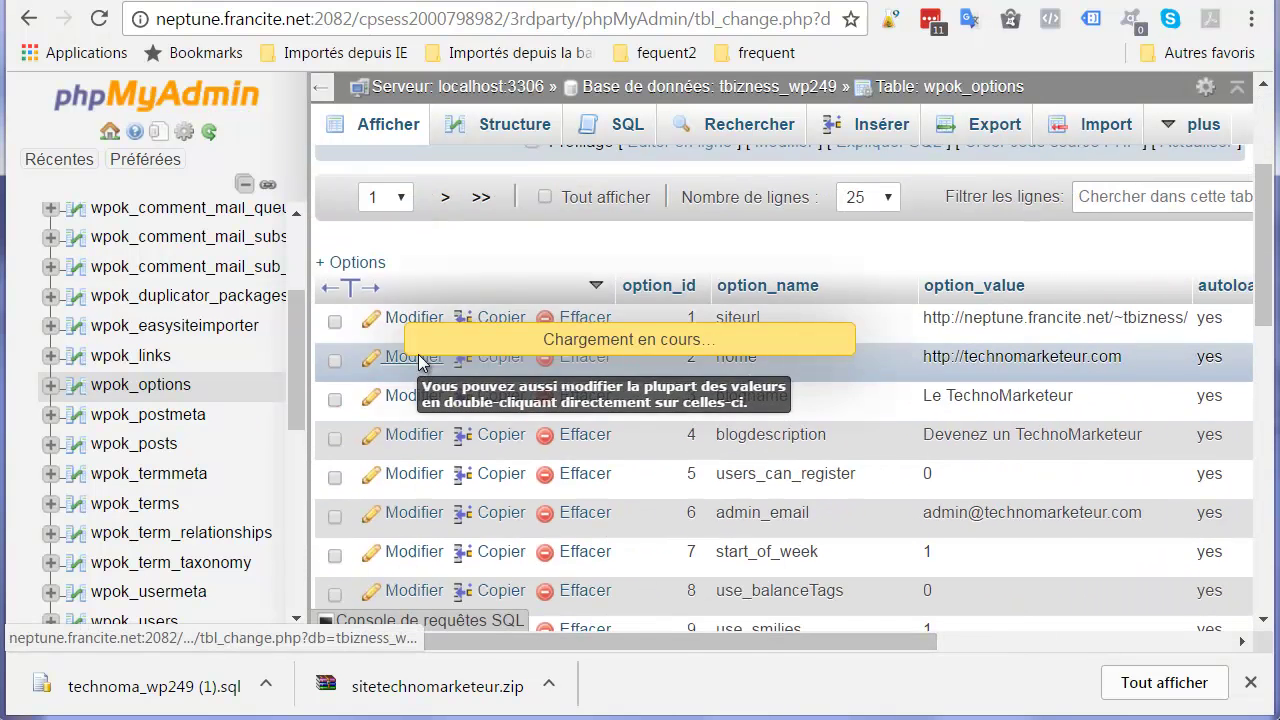
drag(1111, 331, 857, 331)
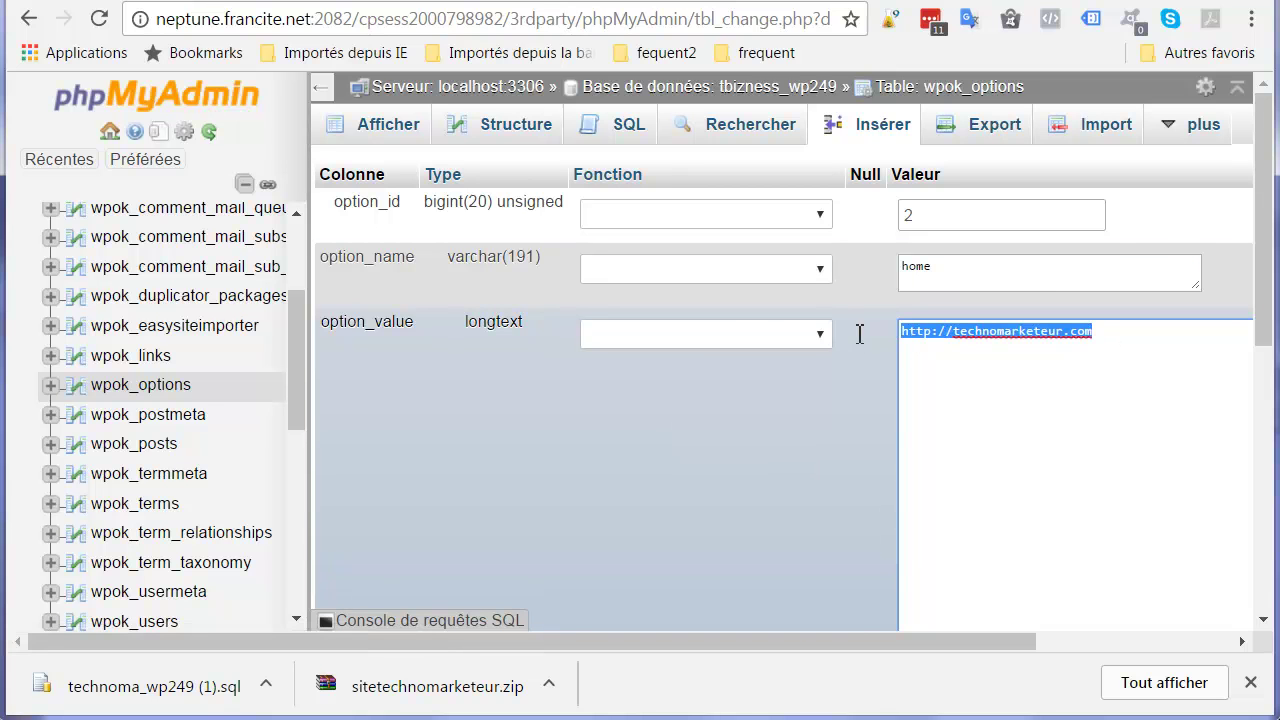
text(http://neptune.francite.net/~tbizness)
scroll(1214, 400, down, 5)
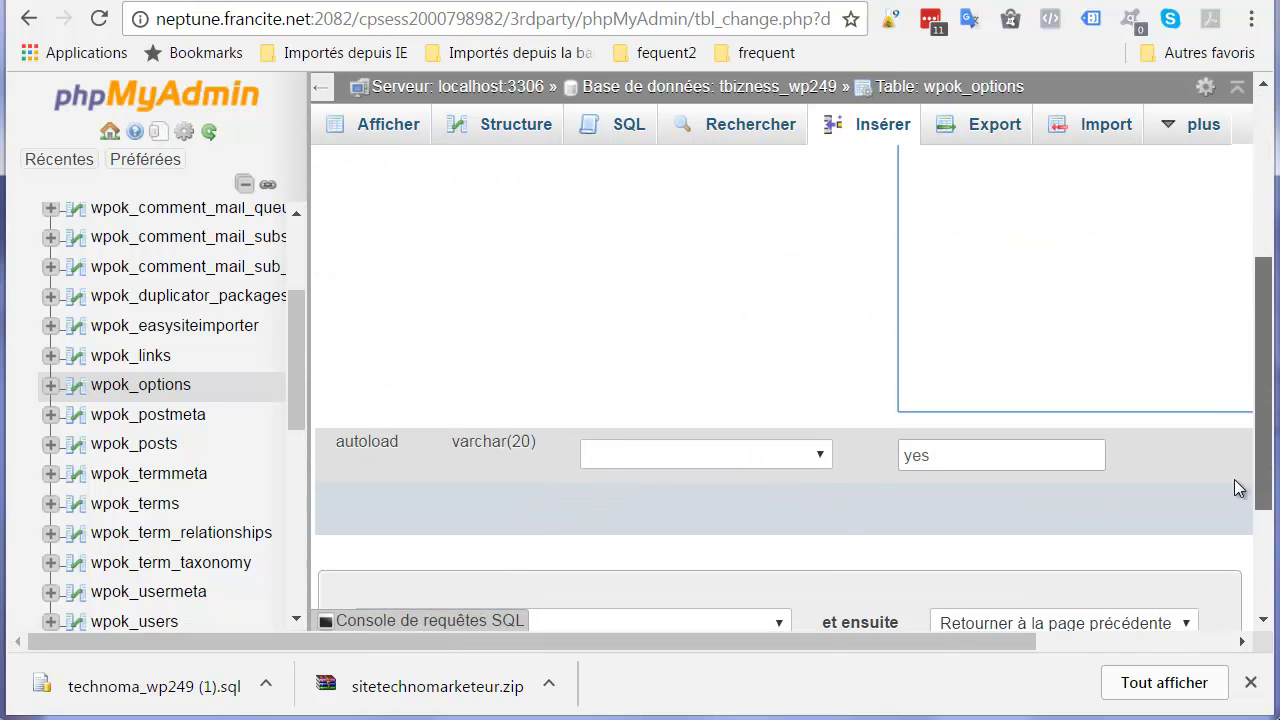
drag(975, 645, 1229, 641)
click(1203, 514)
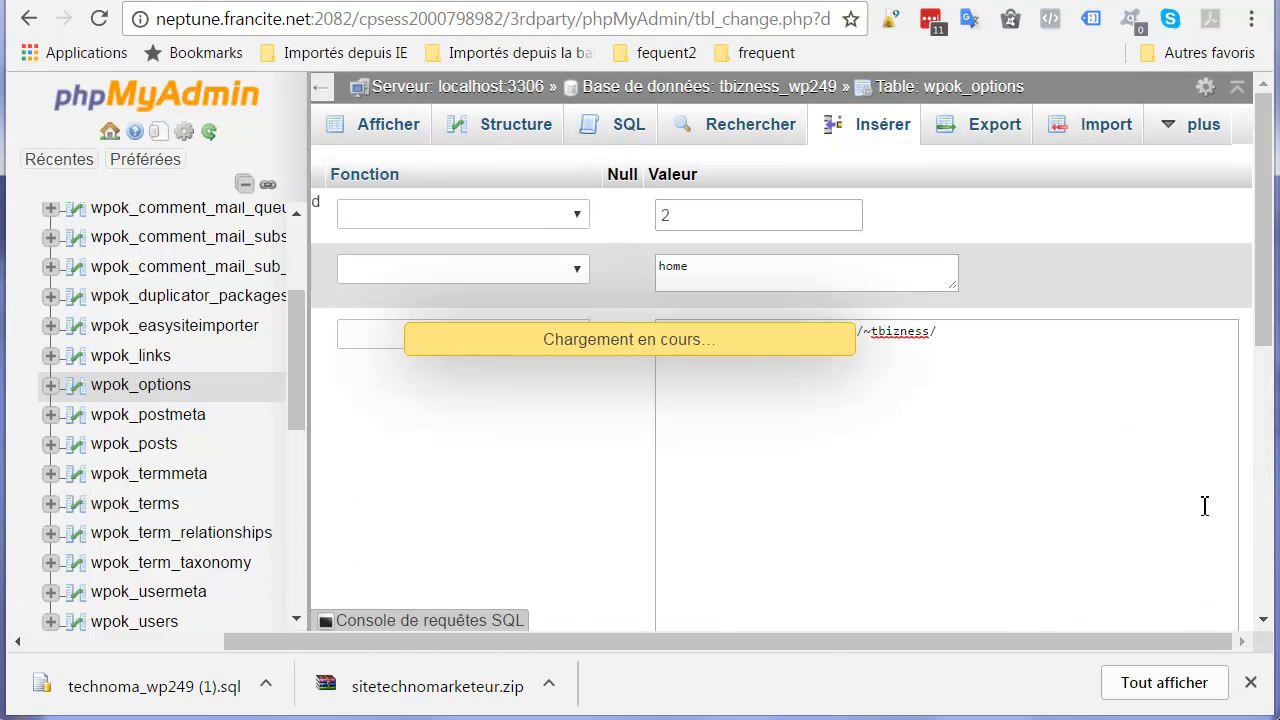
drag(750, 641, 540, 646)
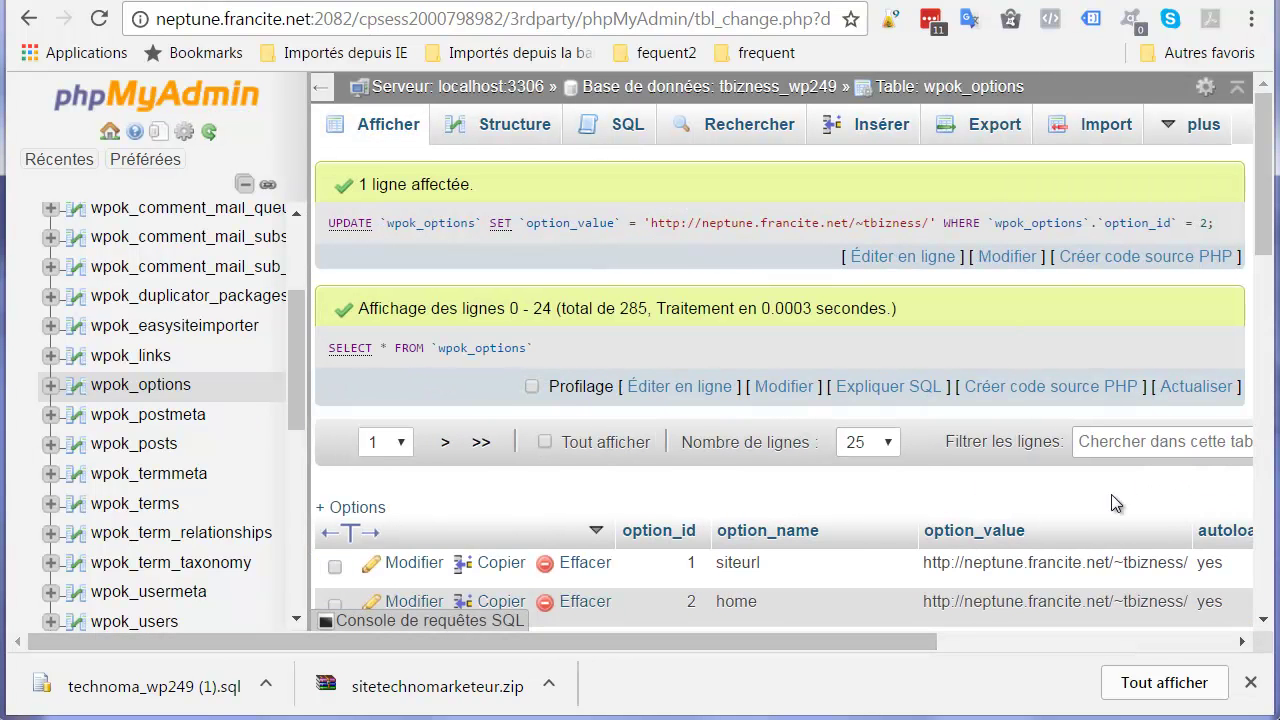
- Reload neptune.francite.net/~tbizness/ in its browser tab to test the migrated site
scroll(1100, 330, down, 2)
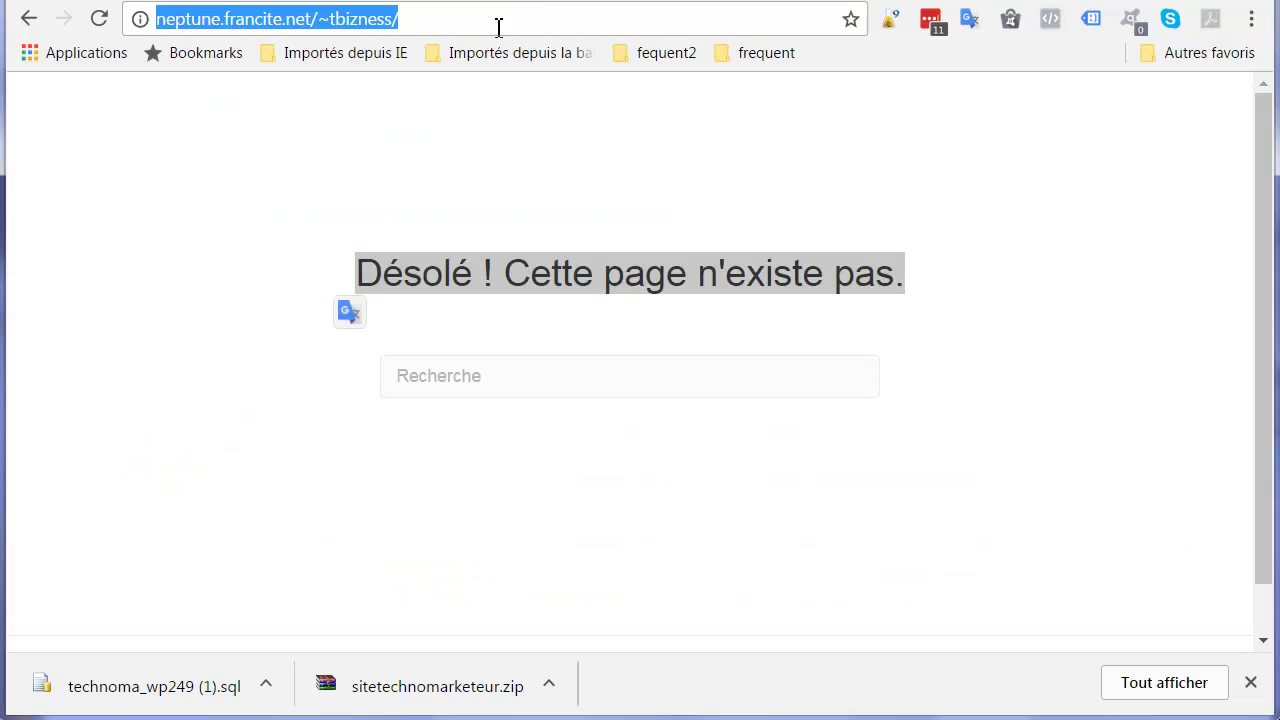
click(427, 26)
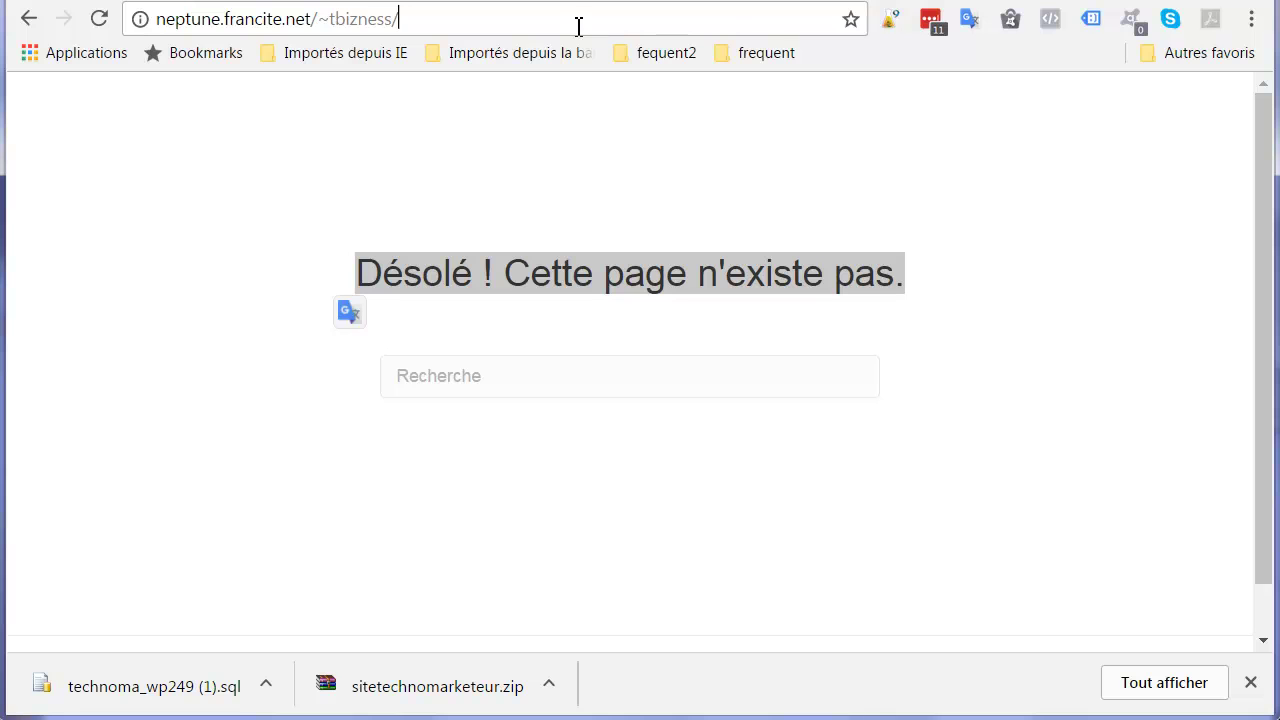
key(Return)
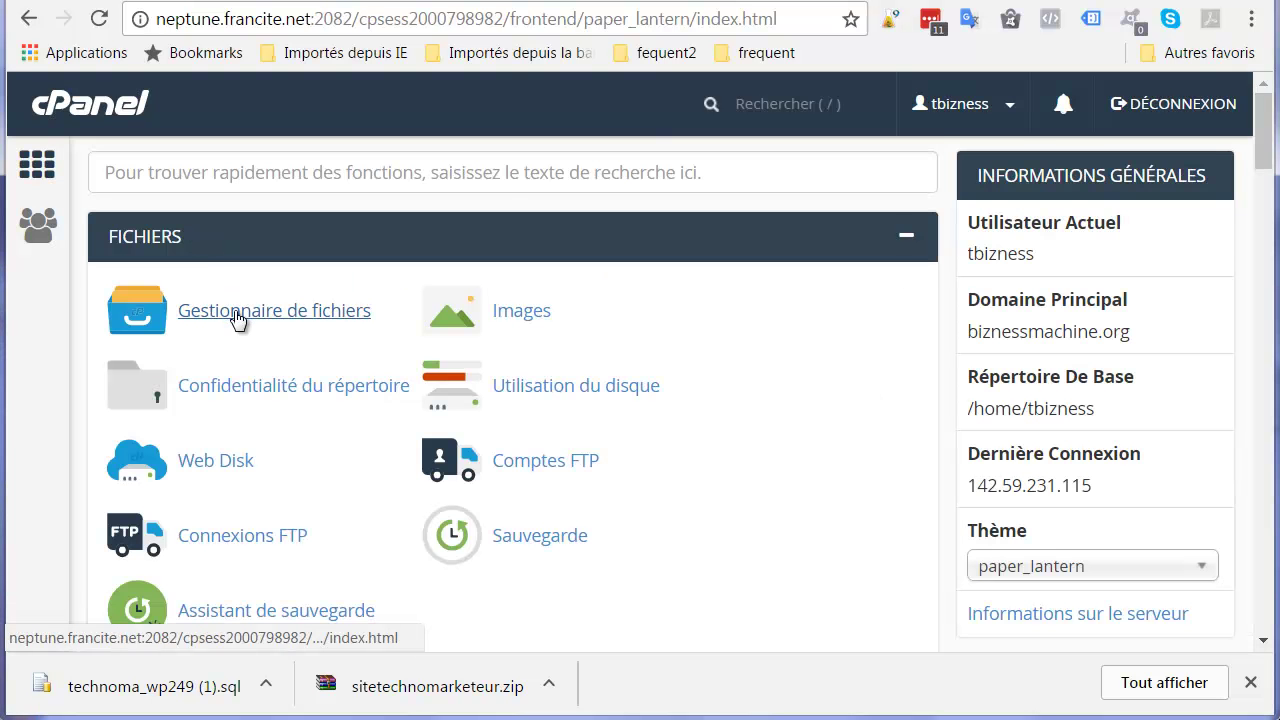
- Open wp-config.php from public_html in the cPanel File Manager's code editor and go to the DB_NAME line
click(234, 310)
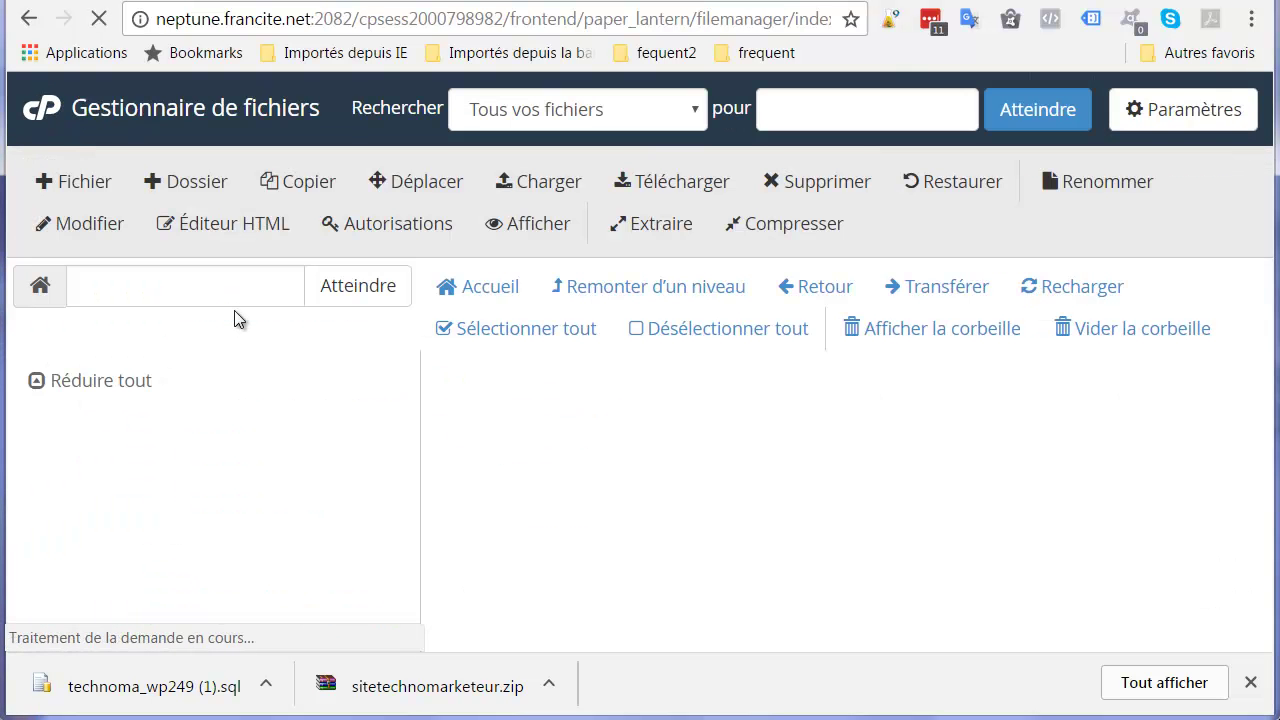
double_click(449, 543)
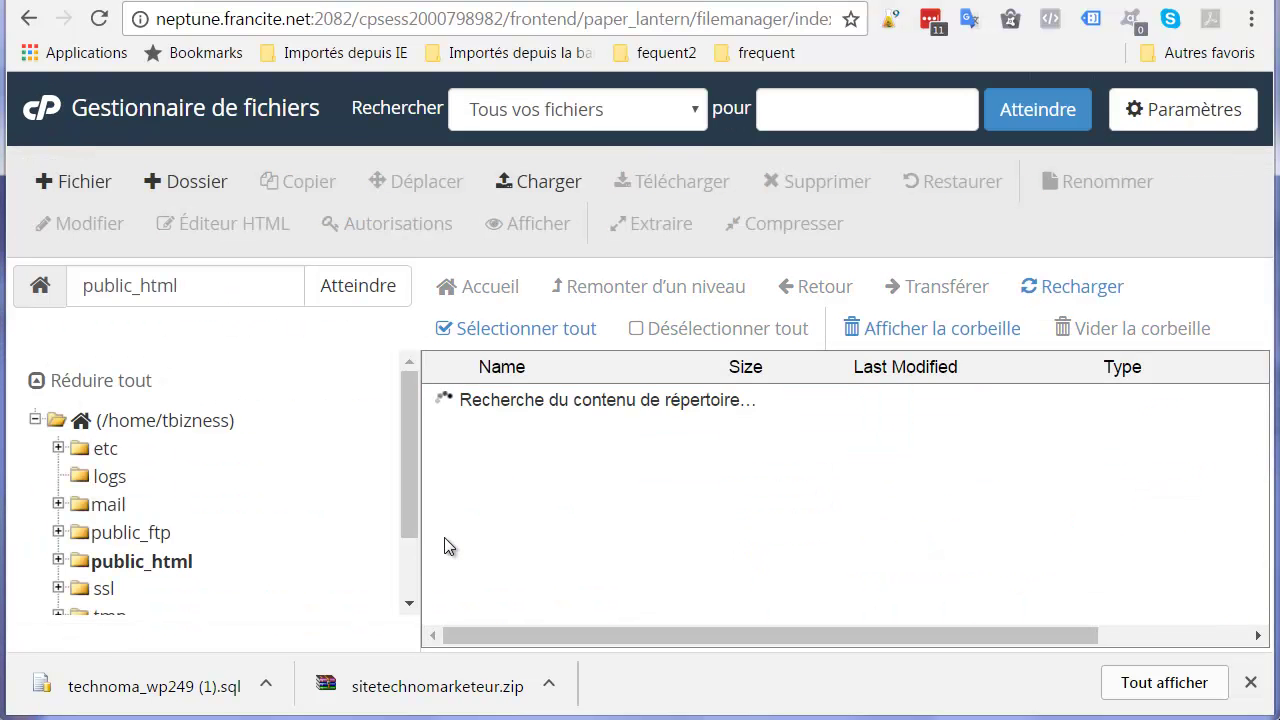
drag(1257, 420, 1256, 518)
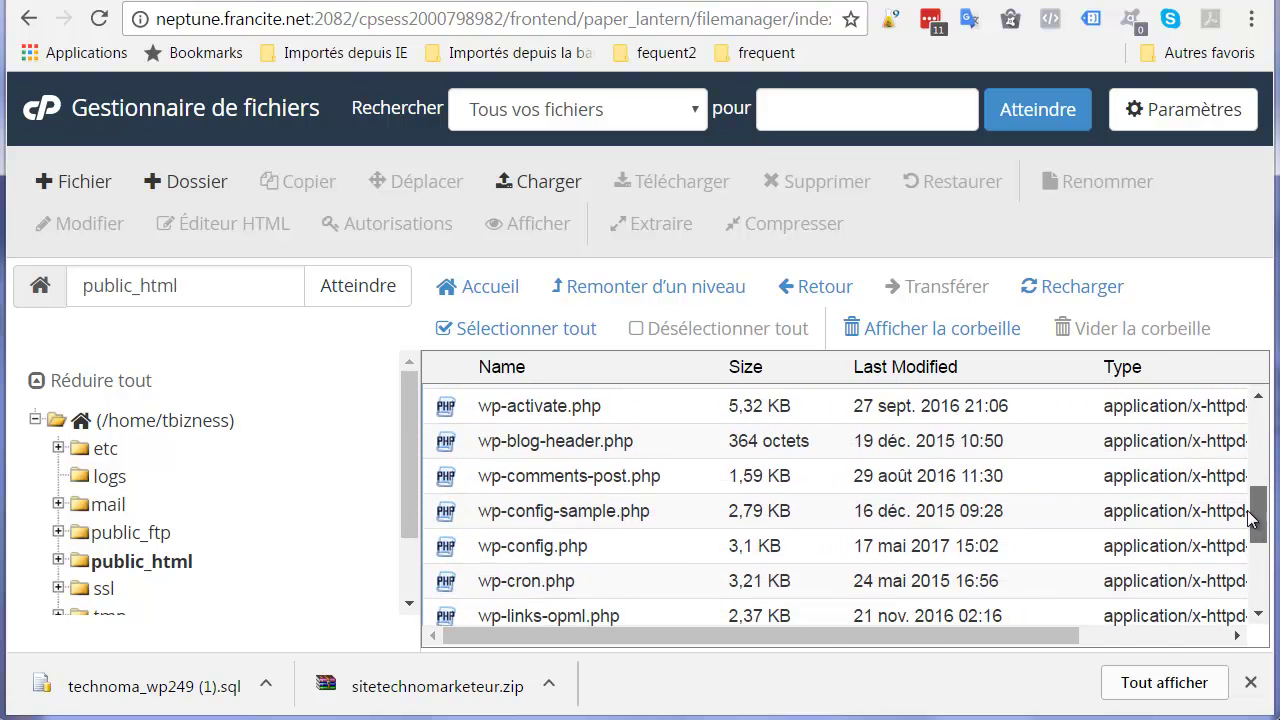
right_click(536, 554)
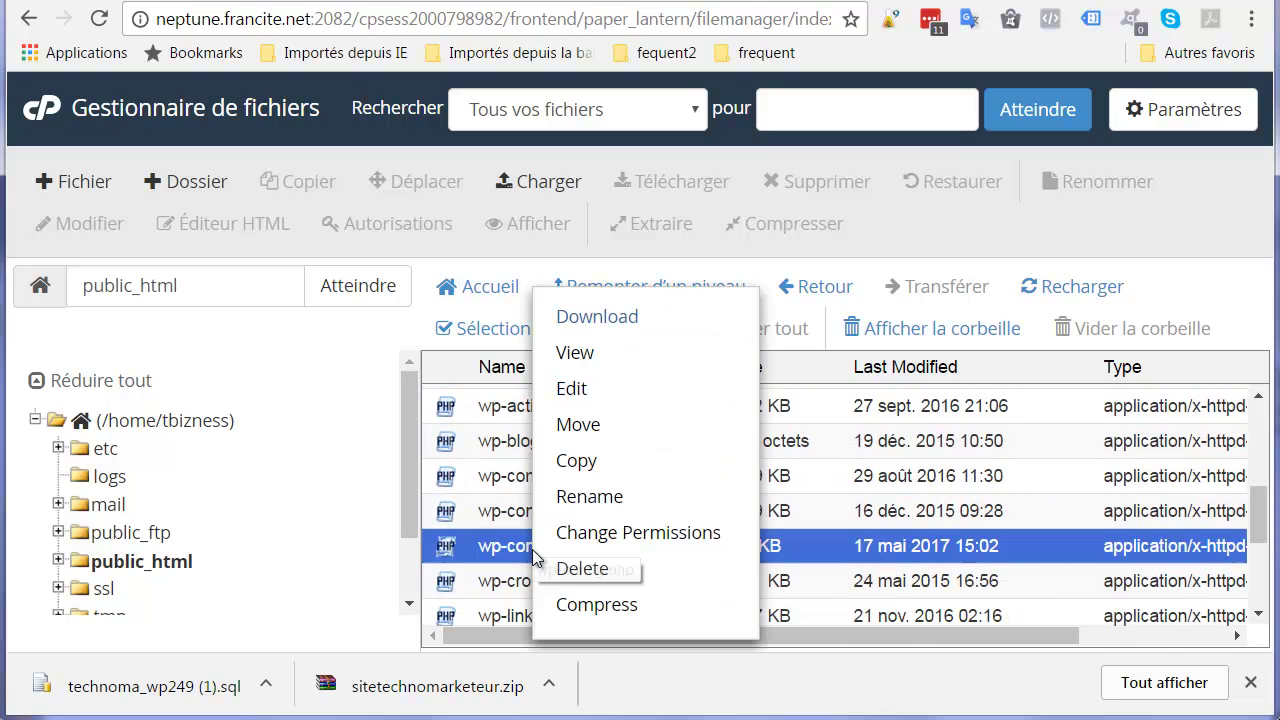
click(578, 396)
click(748, 553)
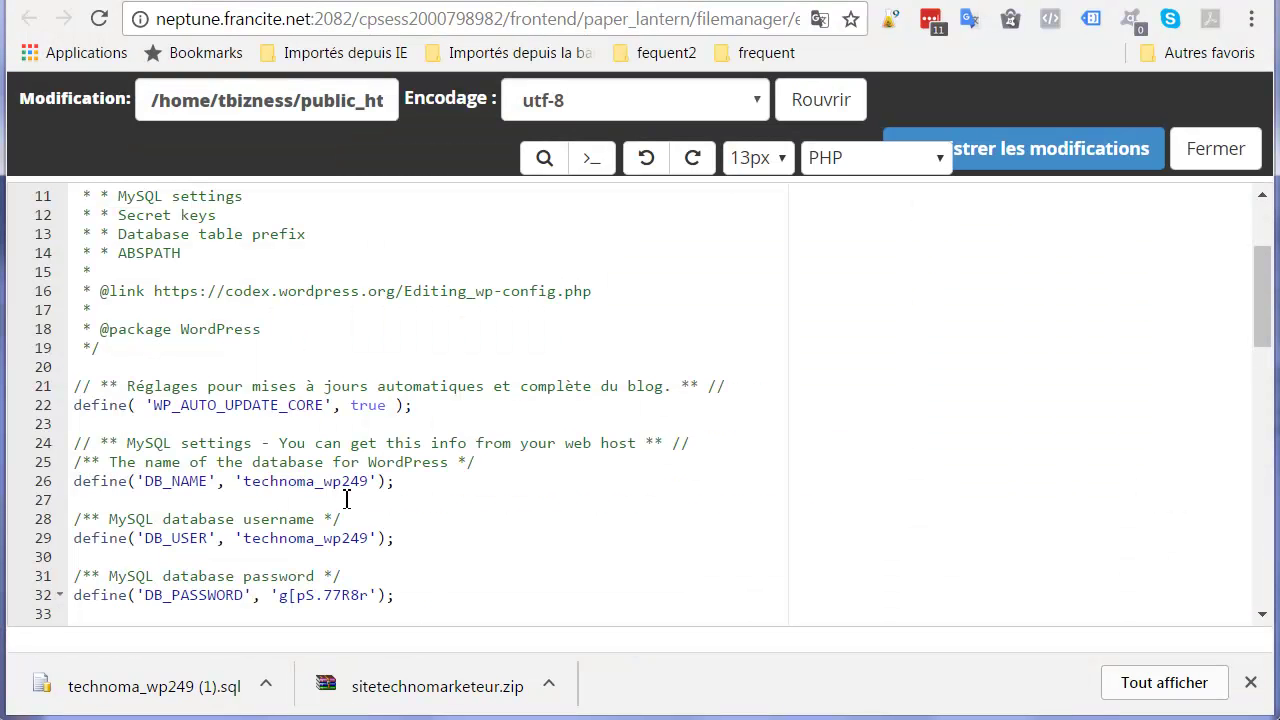
click(371, 481)
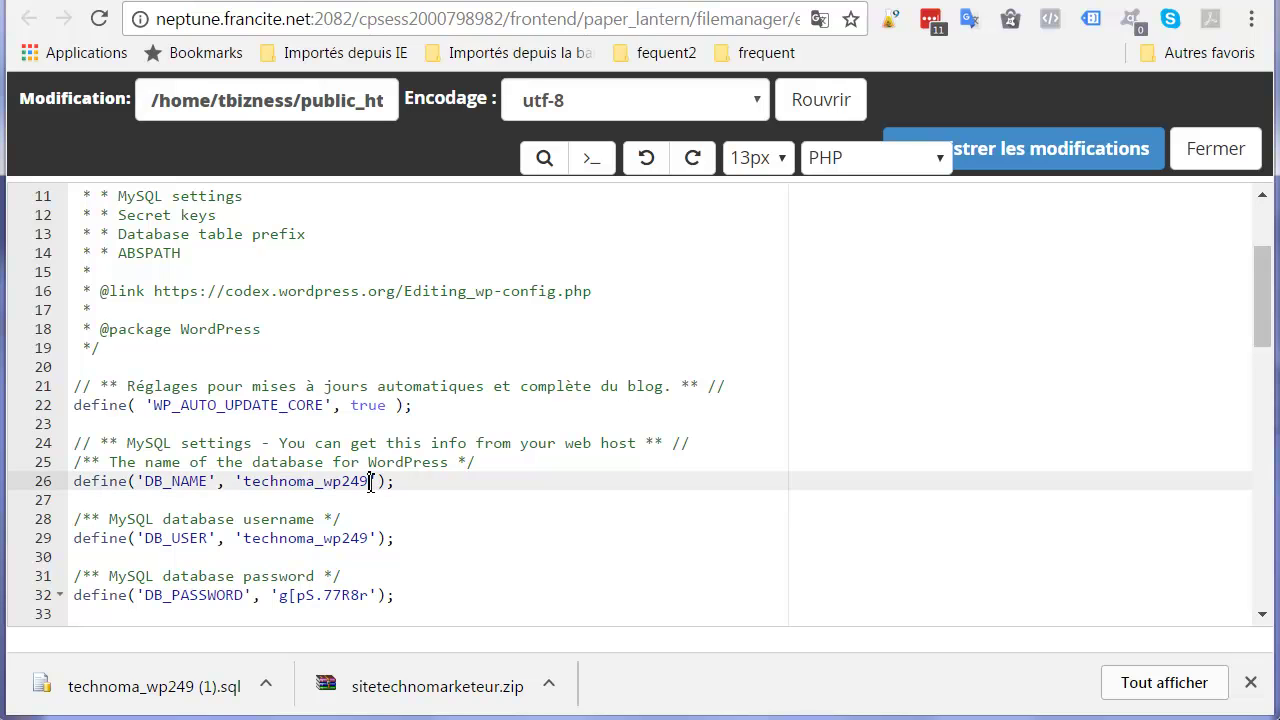
- Copy the database name tbizness_wp249 from cPanel's MySQL databases page
key(ctrl+w)
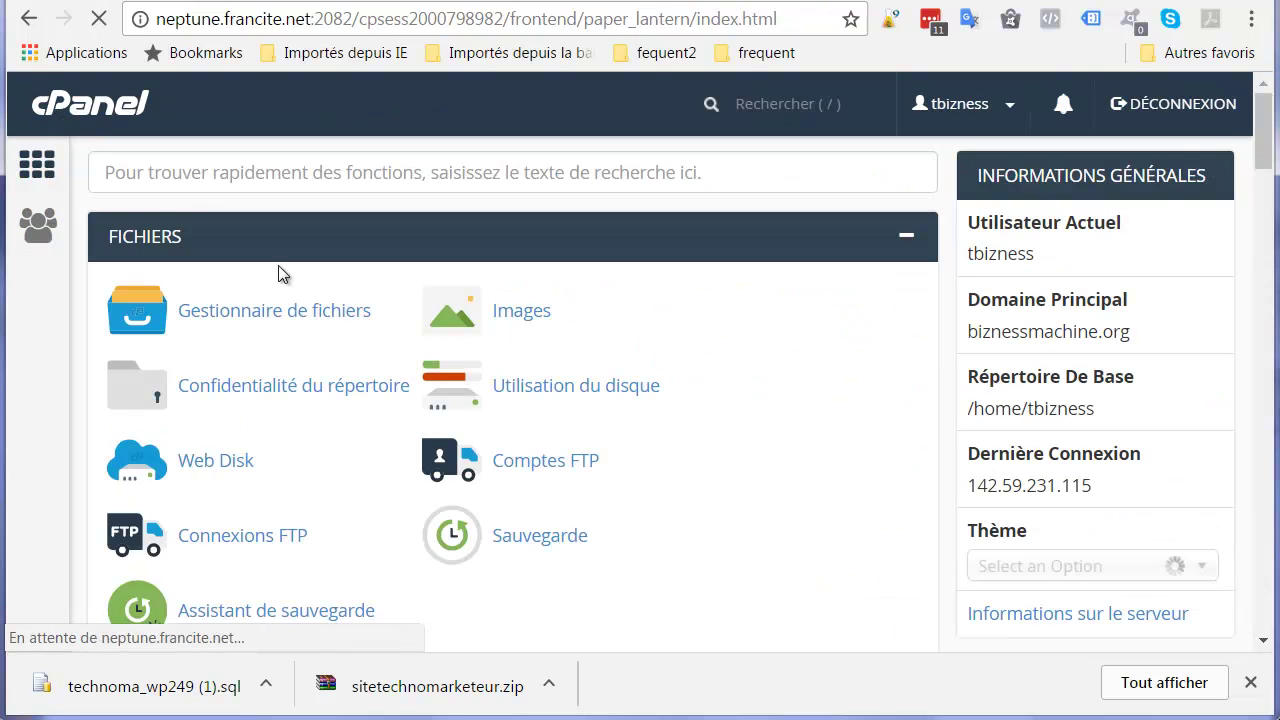
scroll(268, 390, down, 4)
click(529, 400)
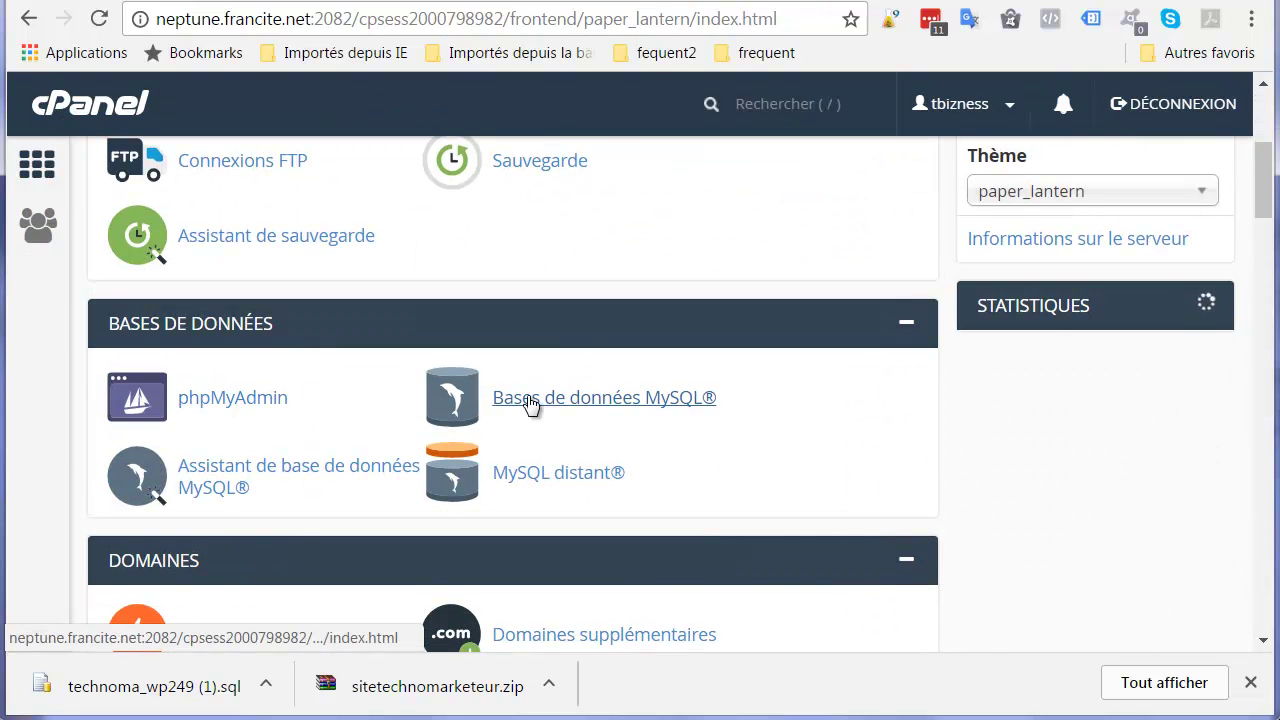
double_click(103, 355)
right_click(145, 362)
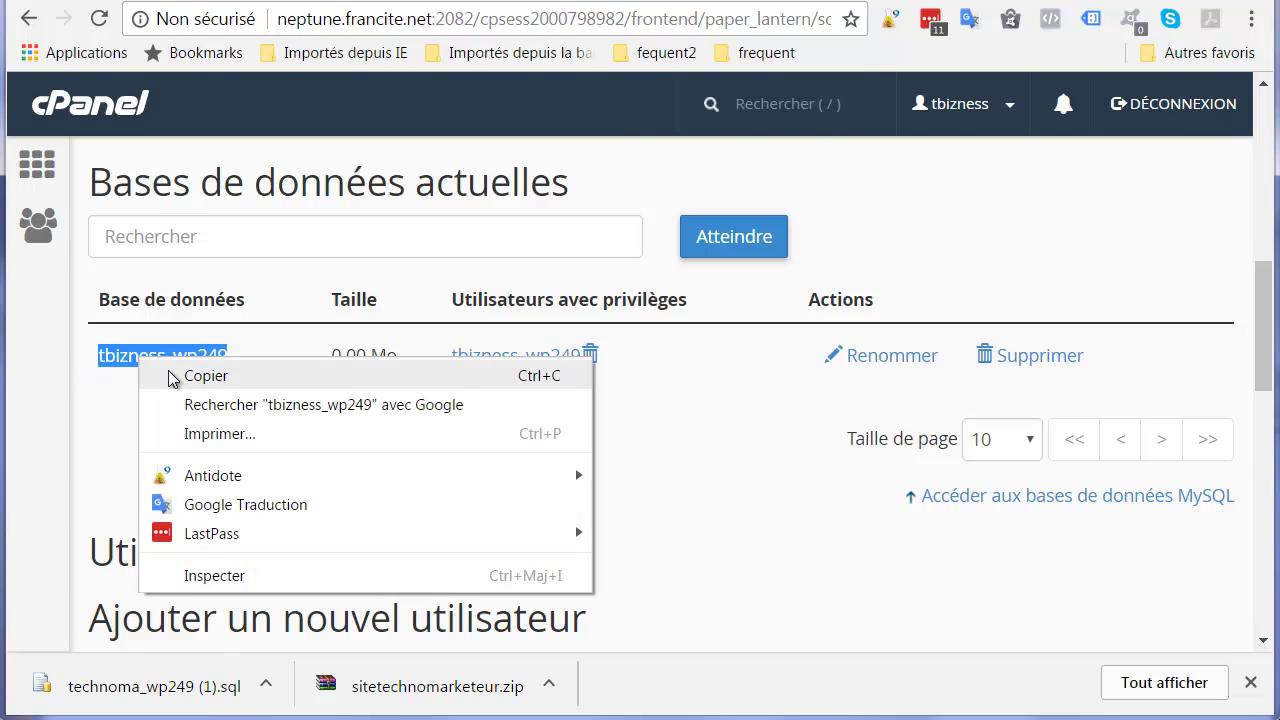
click(205, 374)
- Replace the DB_NAME and DB_USER values in wp-config.php with tbizness_wp249
key(alt+Tab)
drag(369, 481, 246, 485)
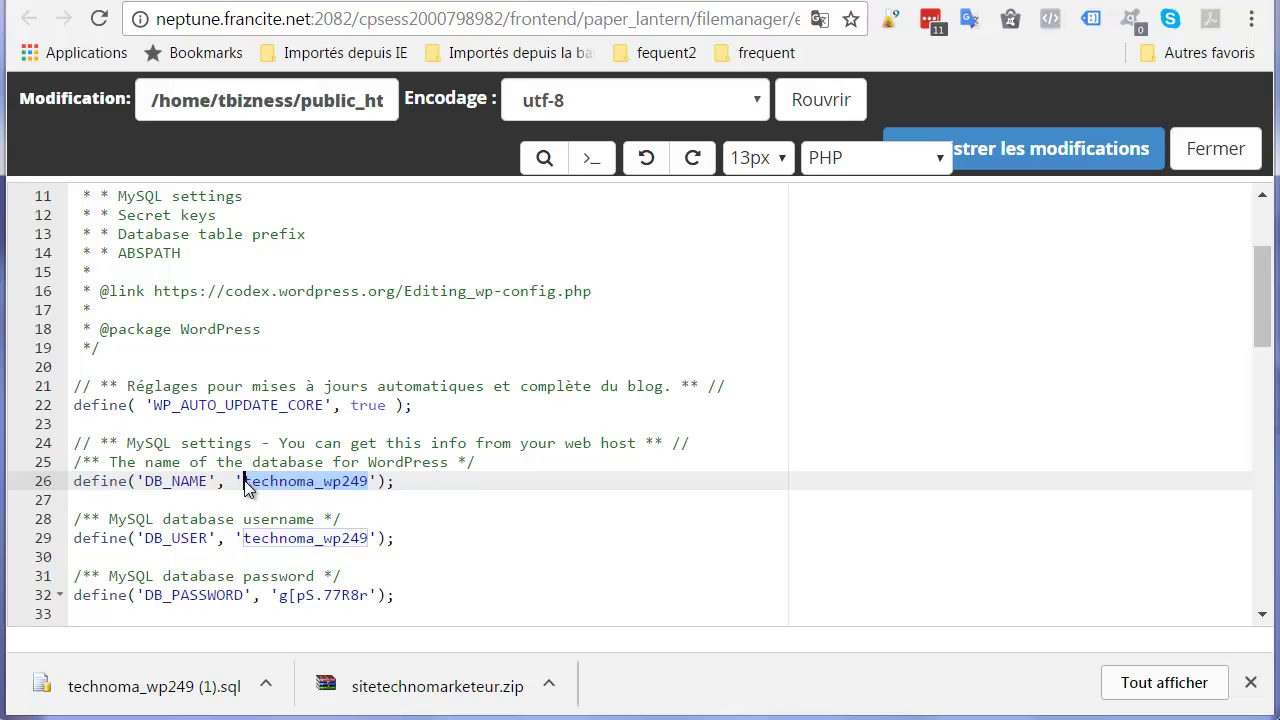
key(ctrl+v)
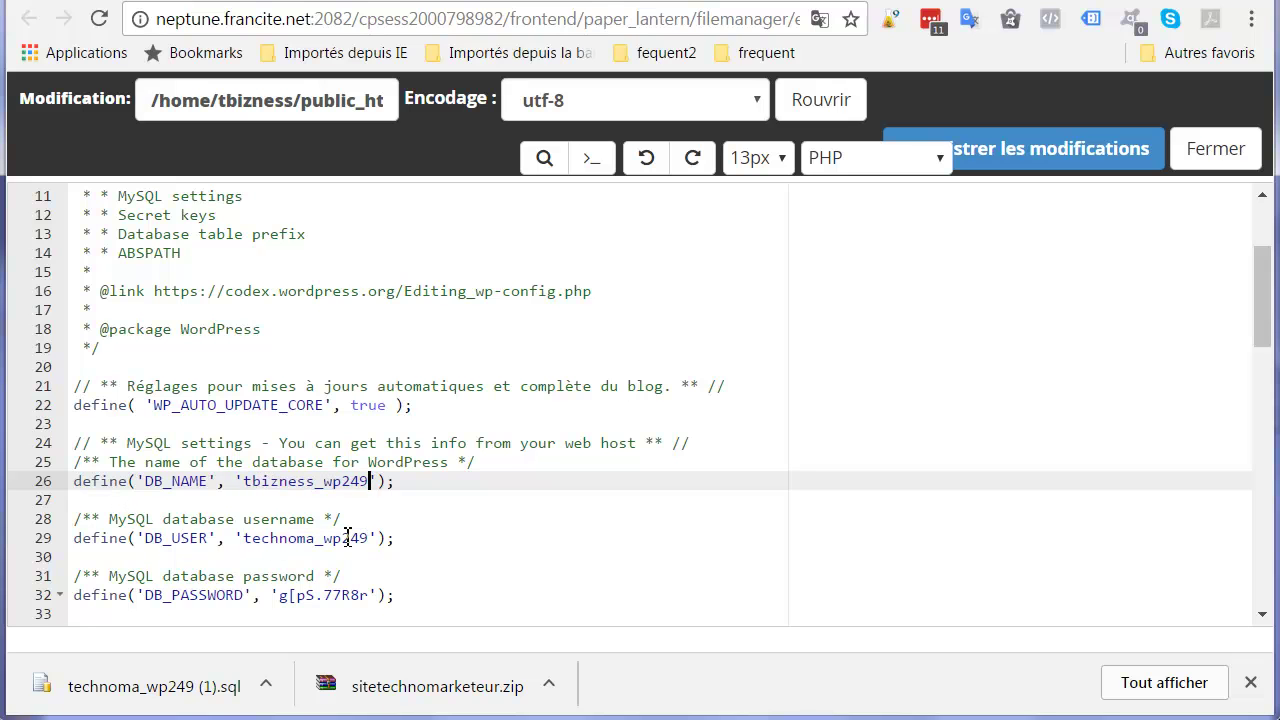
drag(369, 538, 244, 541)
key(ctrl+v)
- Replace the DB_PASSWORD value in wp-config.php with the database password kept in the Notepad note, and save the file
scroll(398, 515, down, 1)
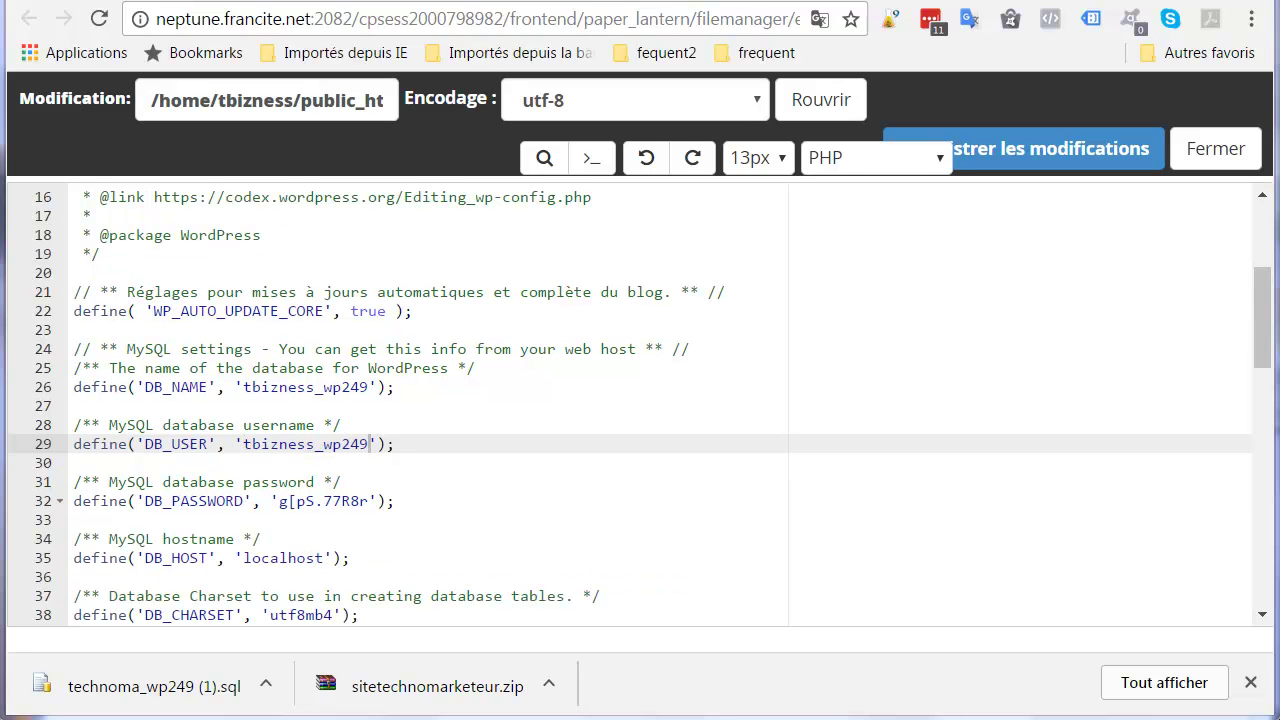
click(670, 701)
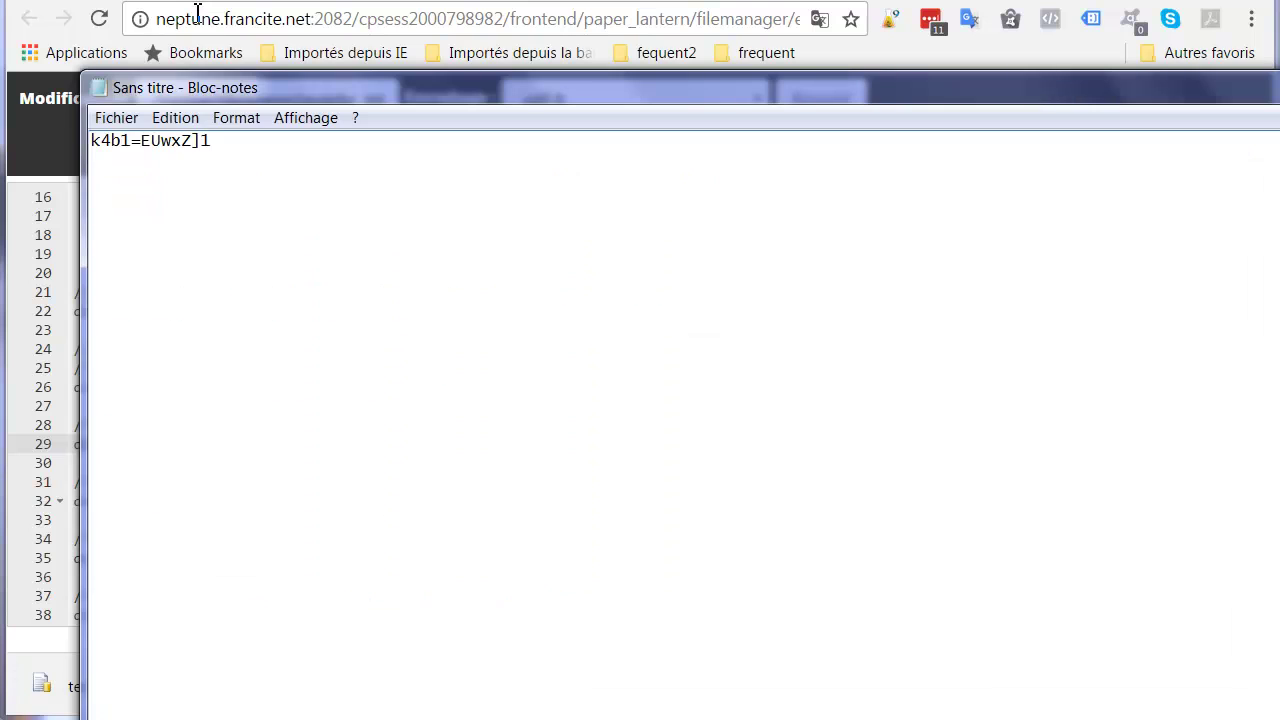
drag(222, 142, 92, 145)
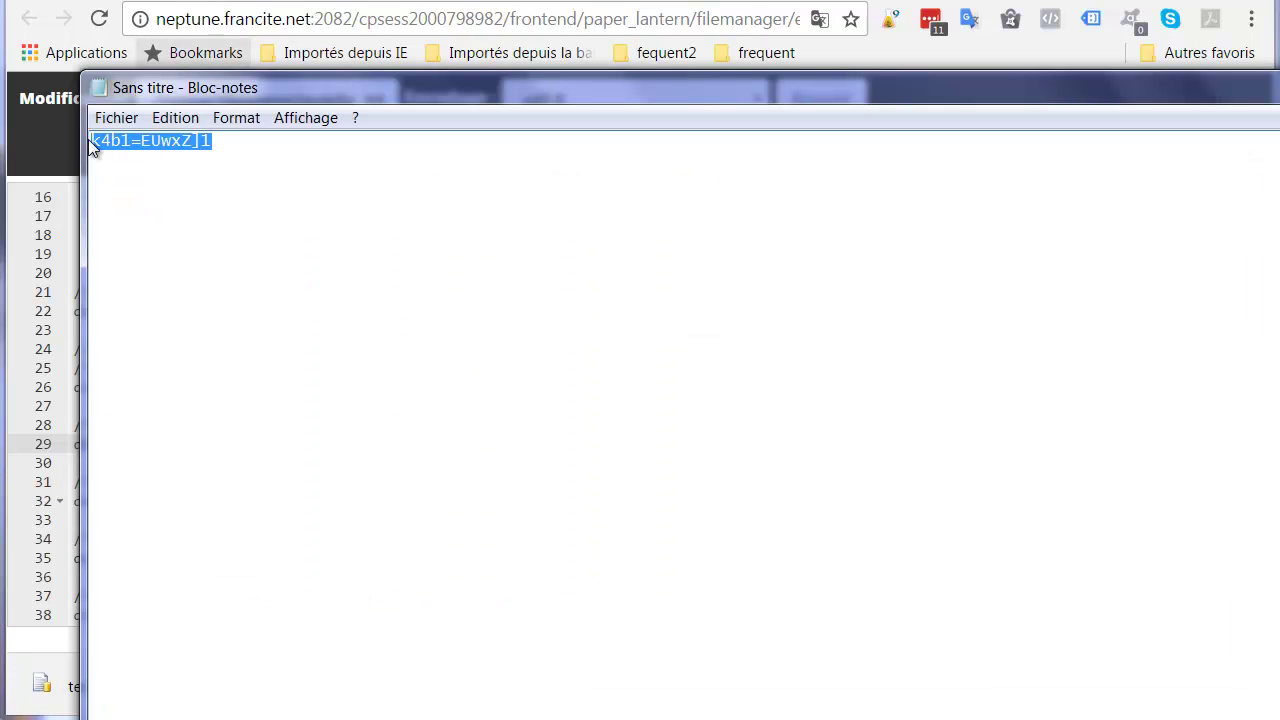
click(480, 718)
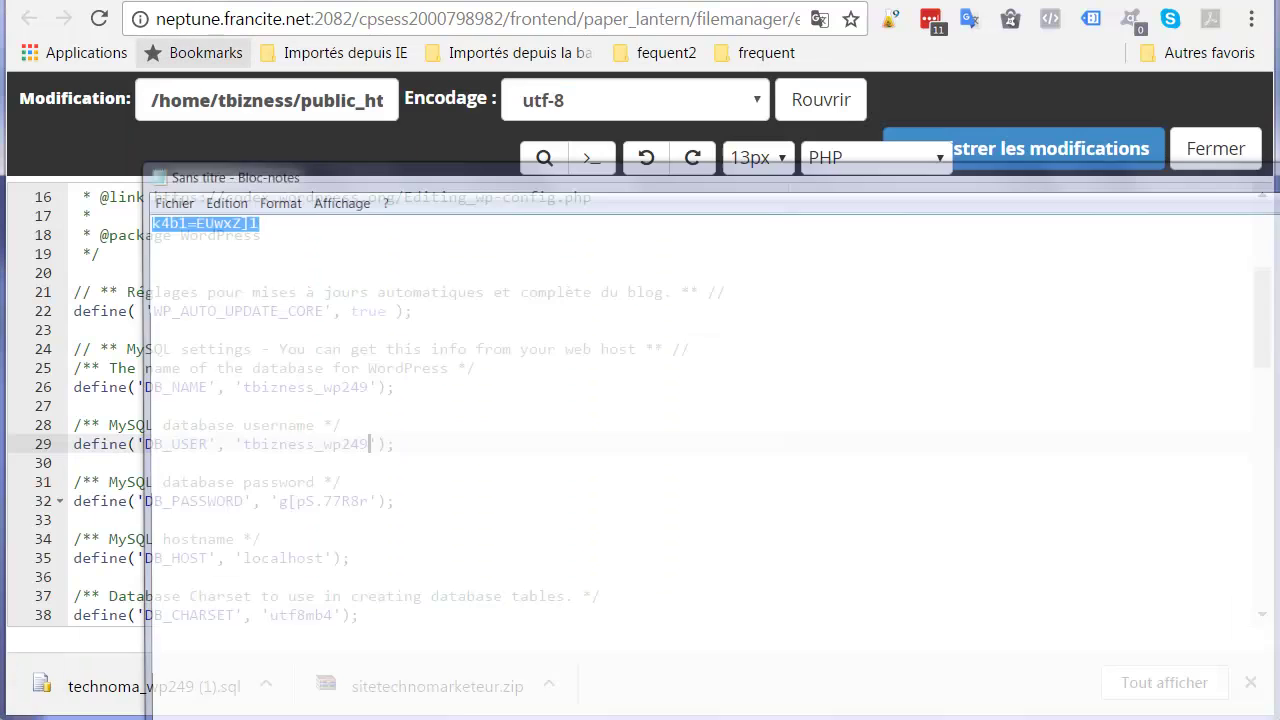
click(369, 502)
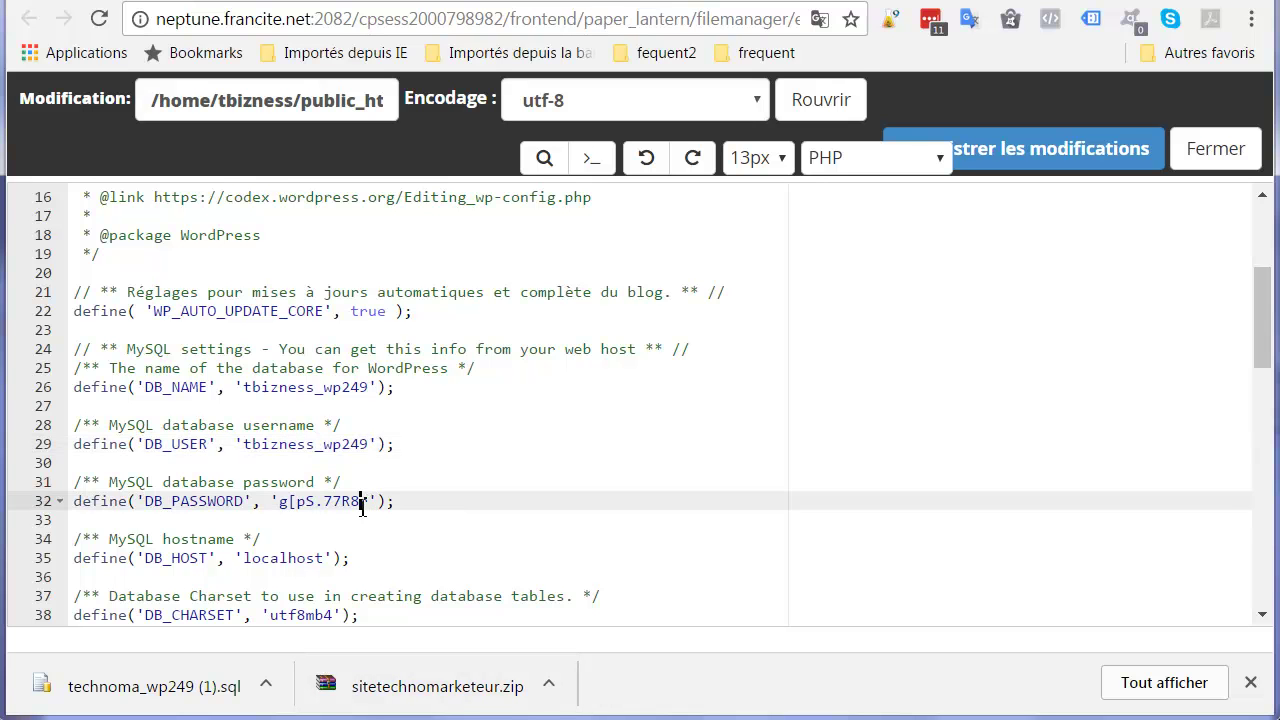
drag(355, 505, 281, 505)
key(ctrl+v)
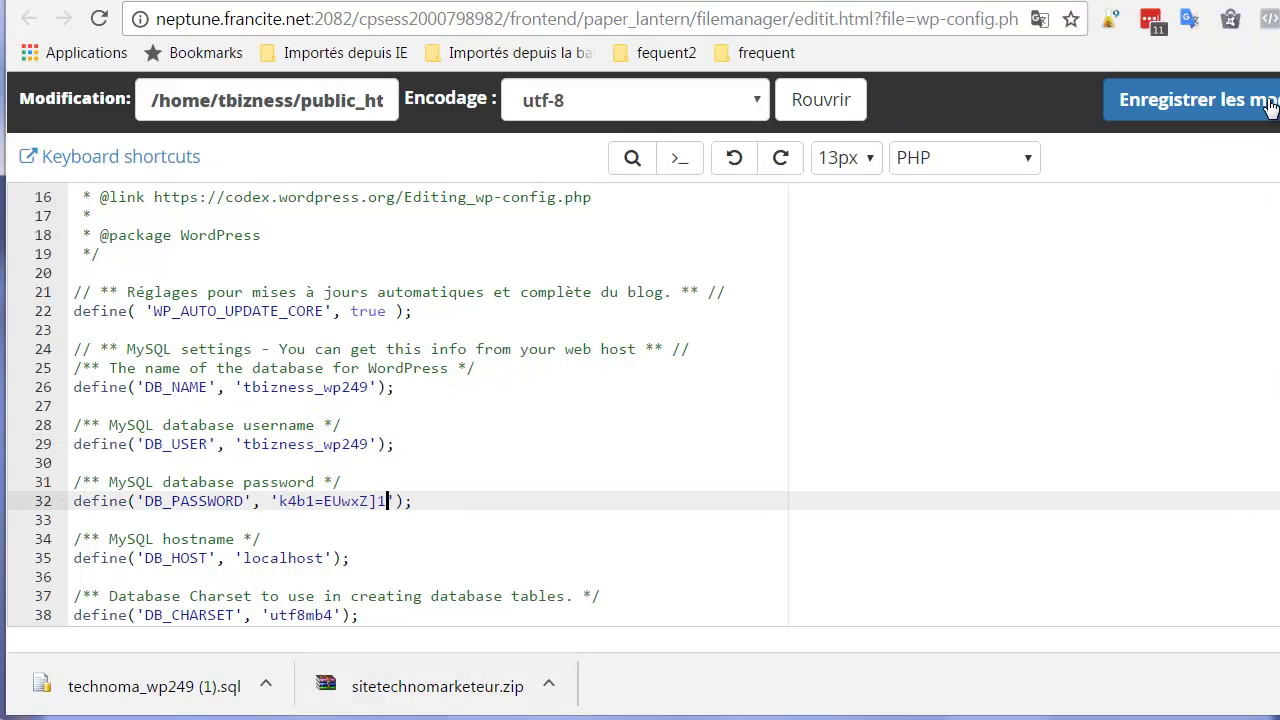
click(1271, 108)
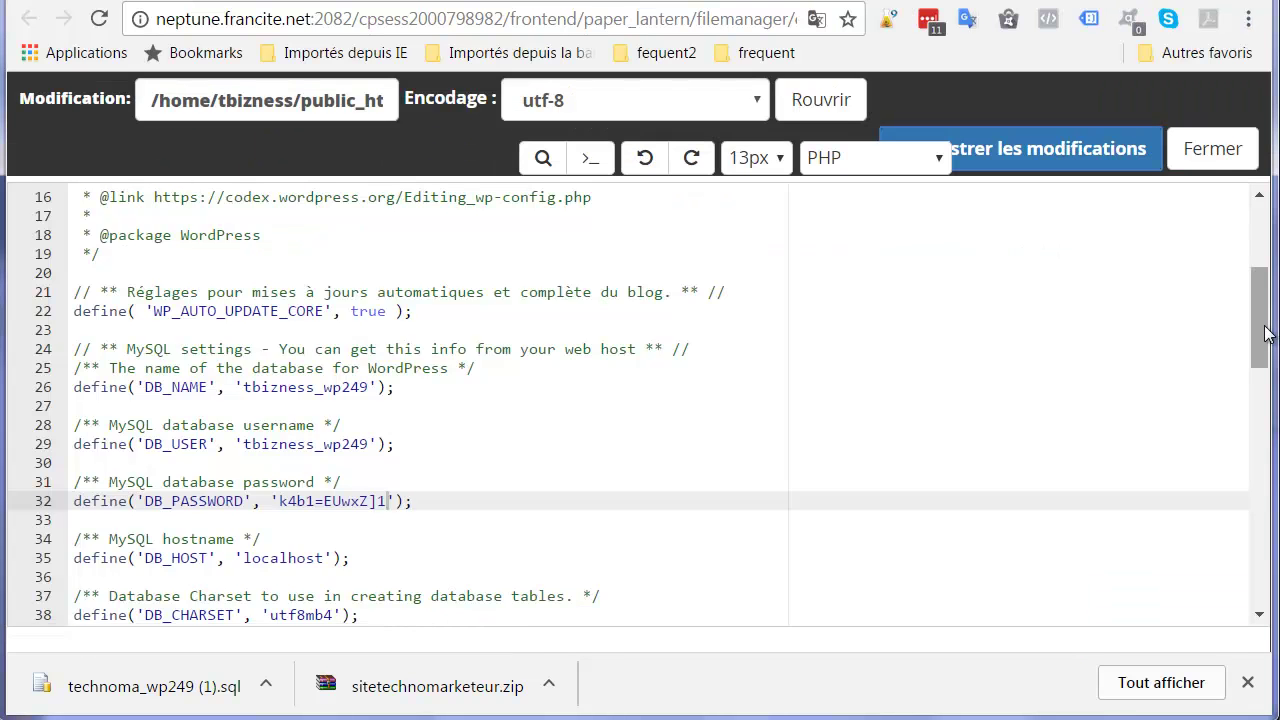
scroll(640, 400, up, 2)
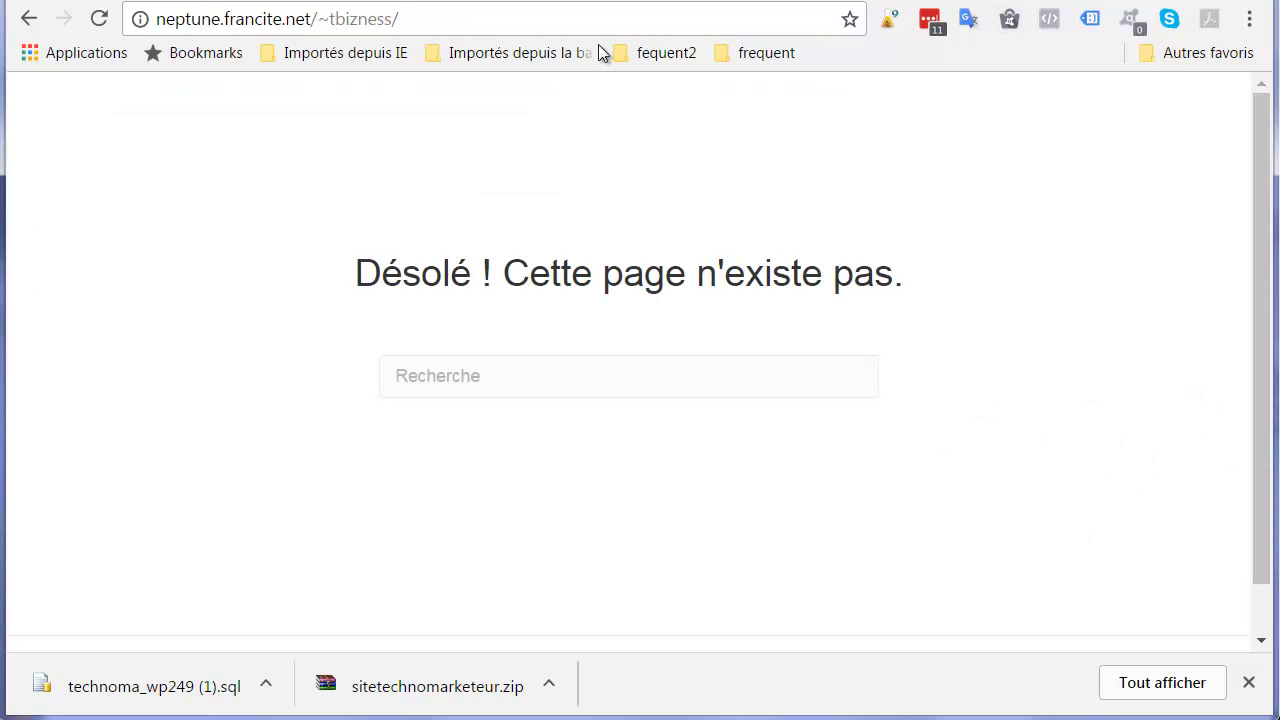
- Reload neptune.francite.net/~tbizness/ in its browser tab and look through the migrated home page and its comments
click(421, 14)
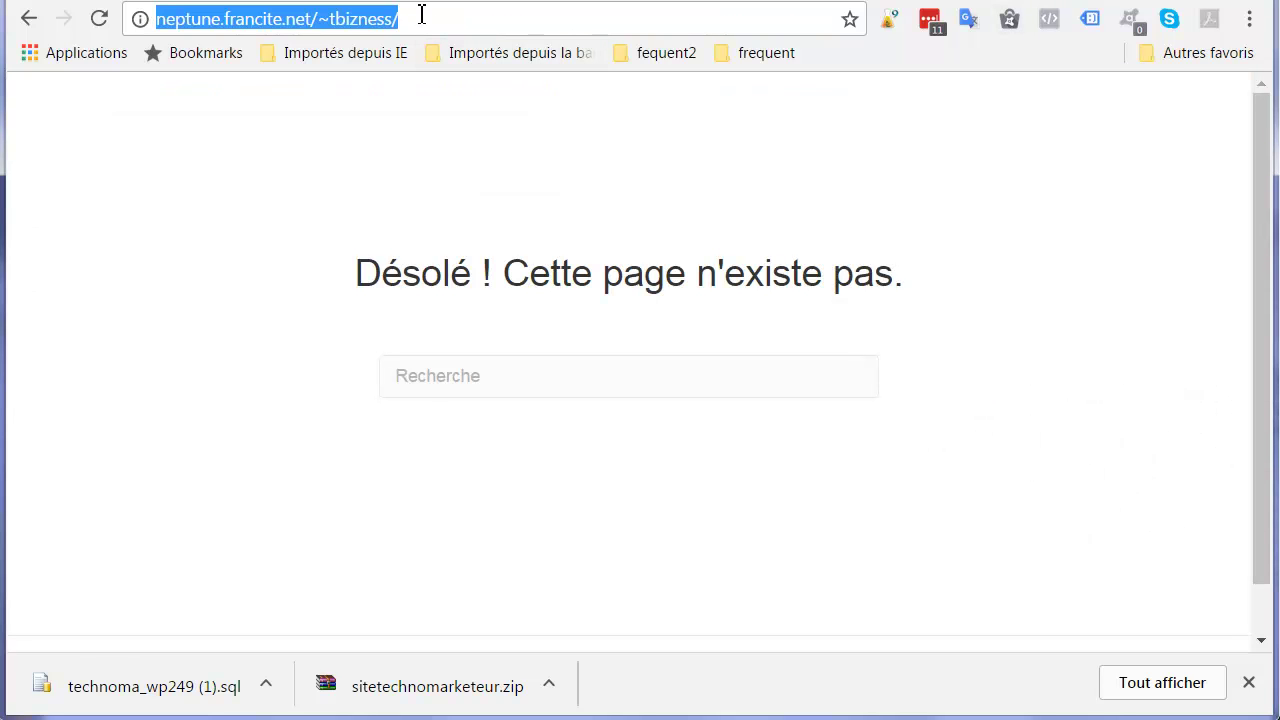
key(Return)
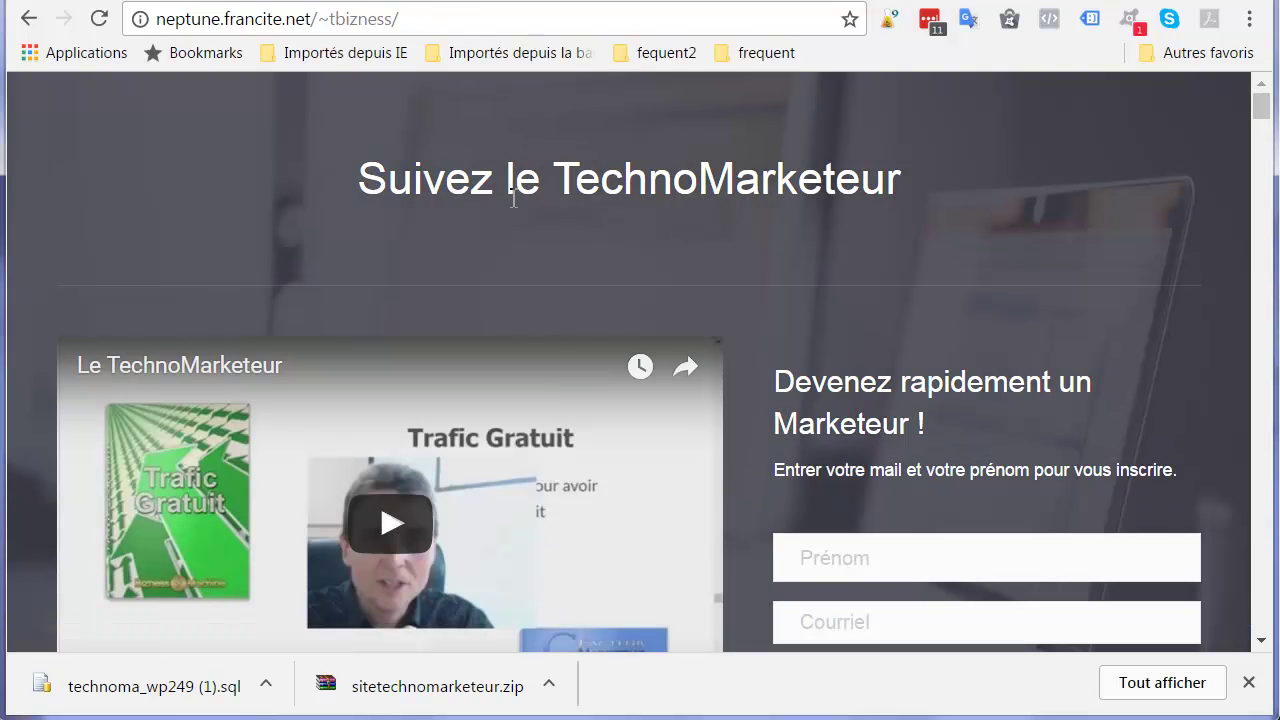
scroll(341, 172, down, 10)
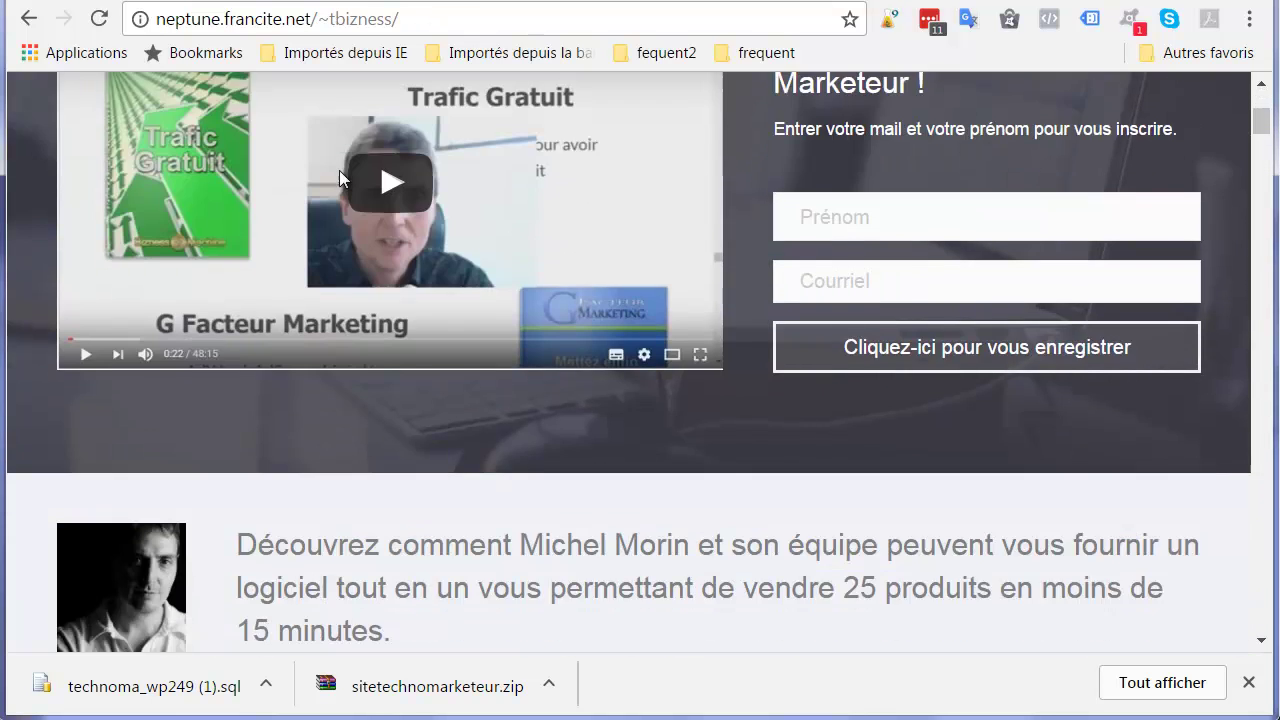
scroll(339, 174, down, 15)
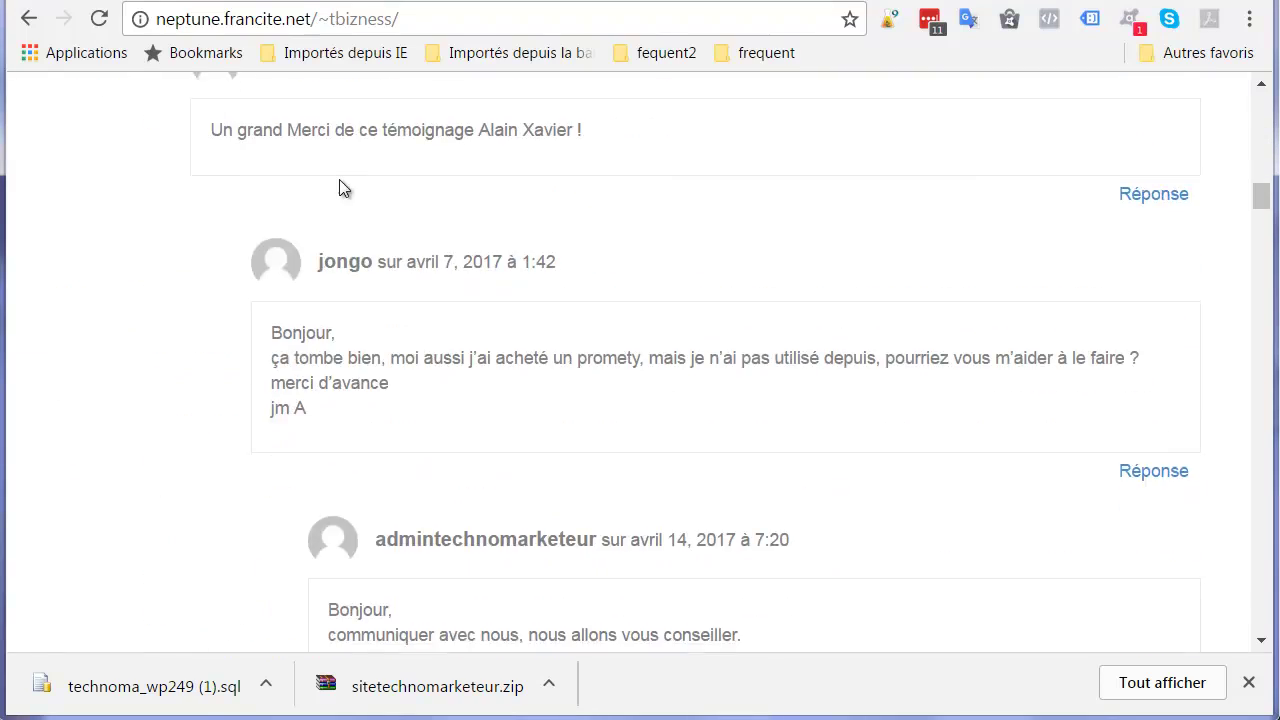
scroll(340, 192, up, 15)
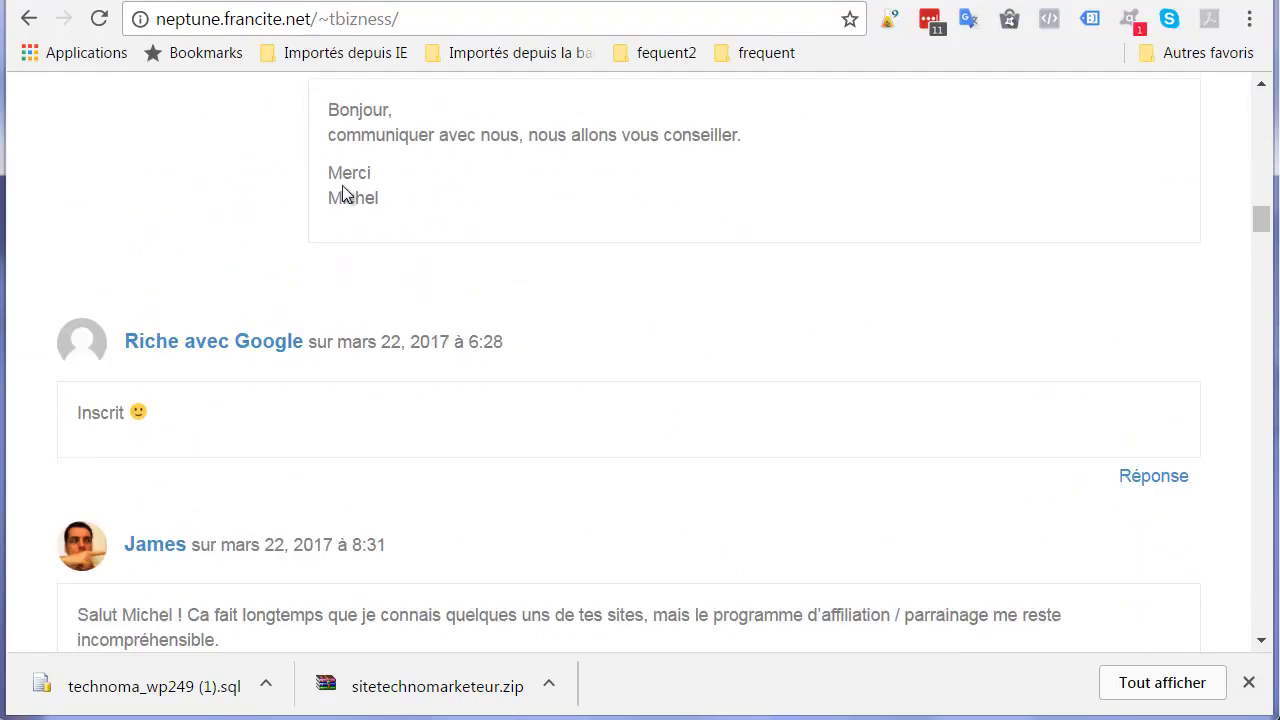
scroll(342, 185, up, 10)
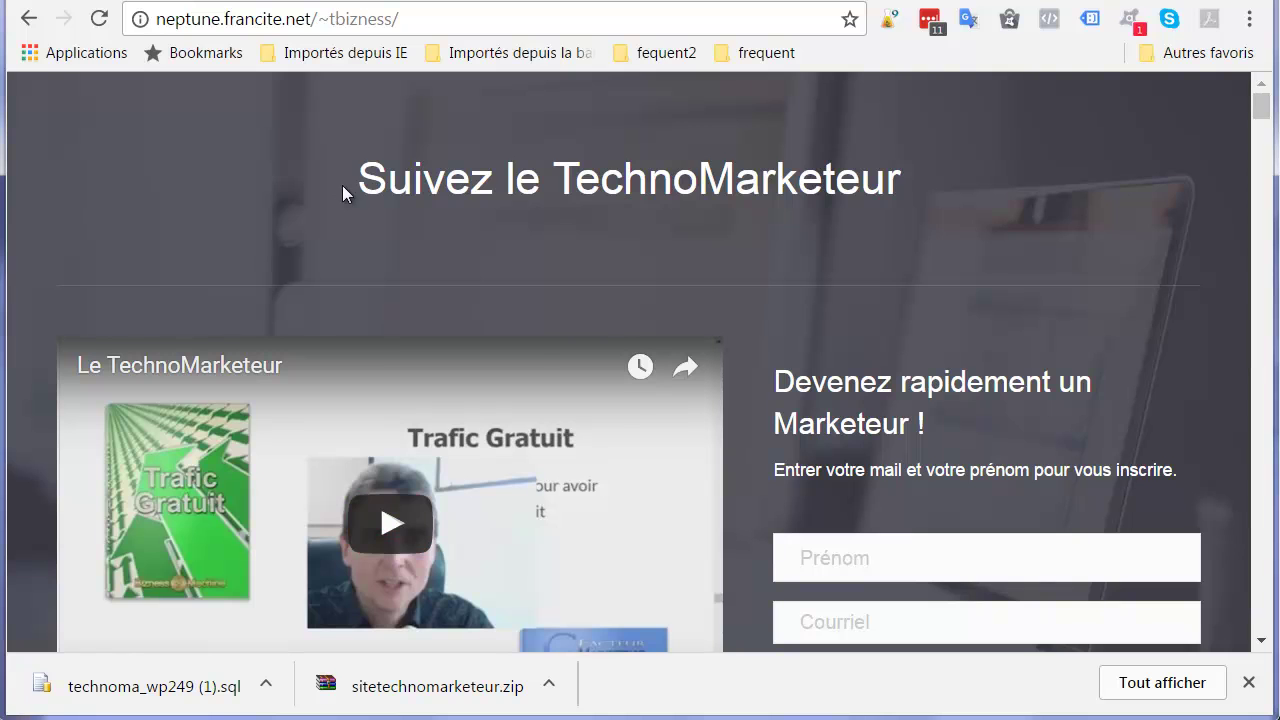
- Open technomarketeur.com in a new browser tab to compare it with the migrated copy, and return to the copy's address
click(1008, 18)
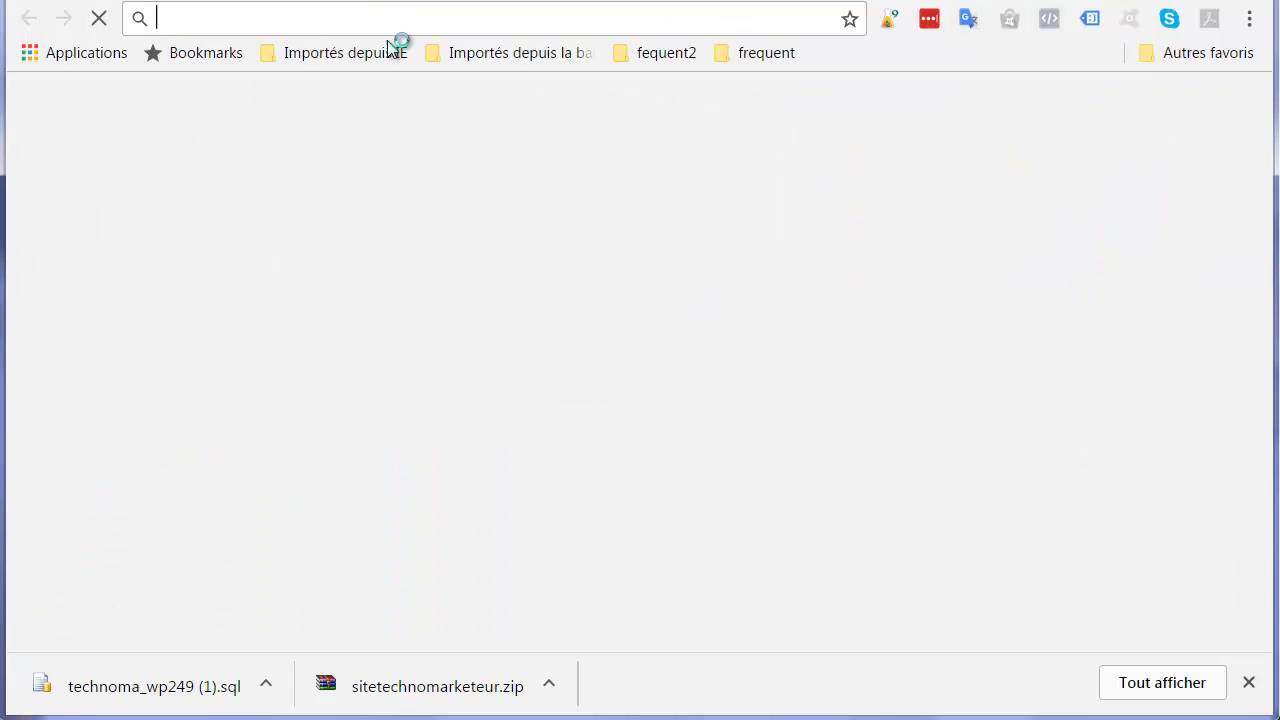
text(technomarketeur.com)
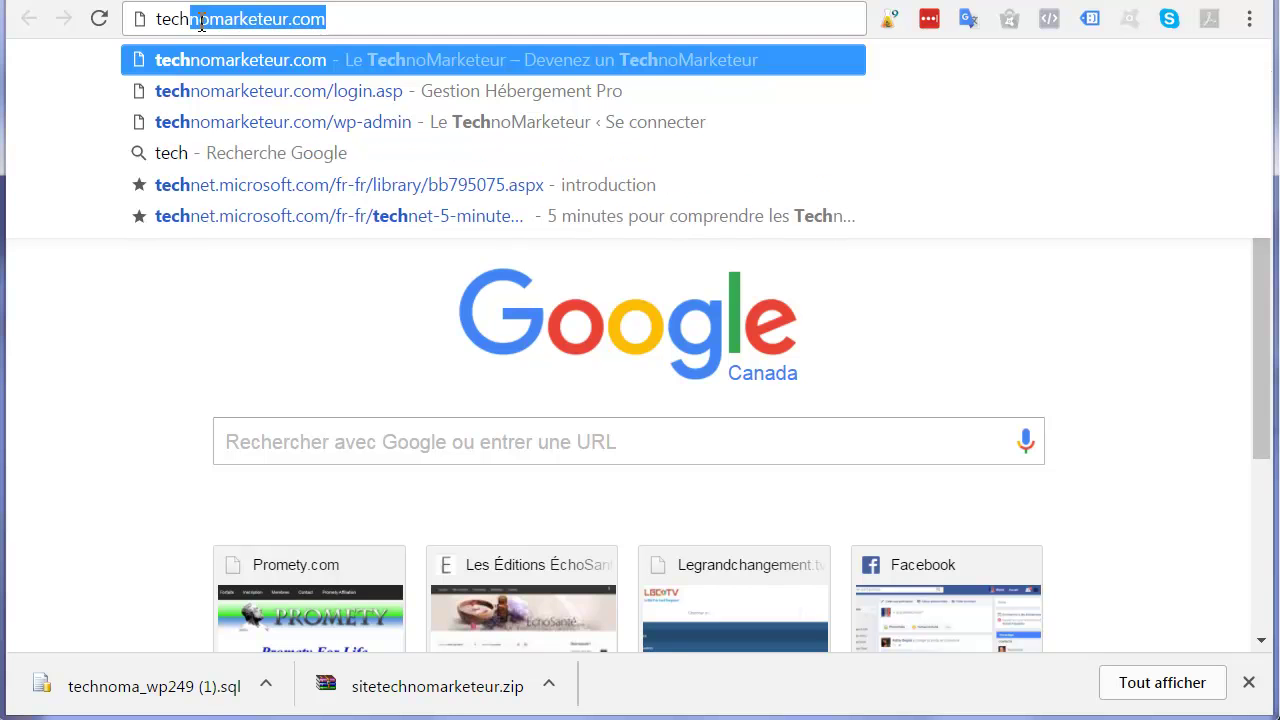
key(Return)
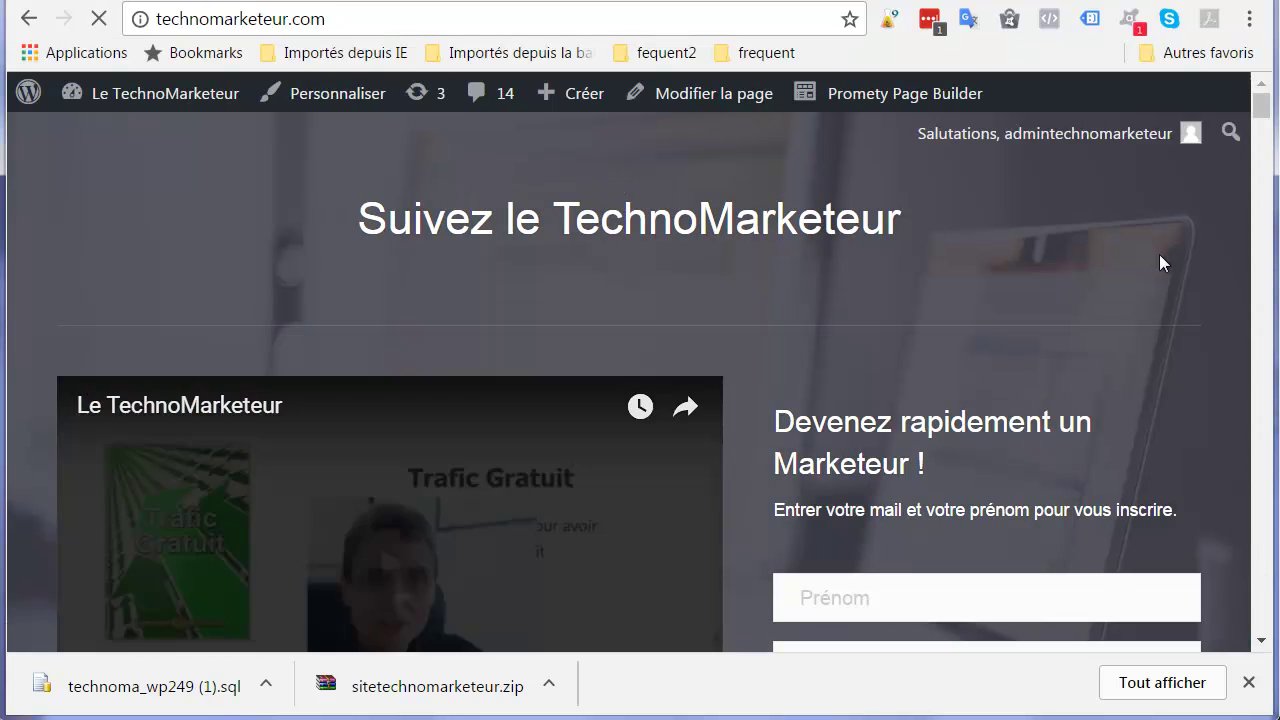
mouse_move(1265, 112)
mouse_down()
mouse_move(1262, 279)
mouse_move(1262, 91)
mouse_up()
key(ctrl+Tab)
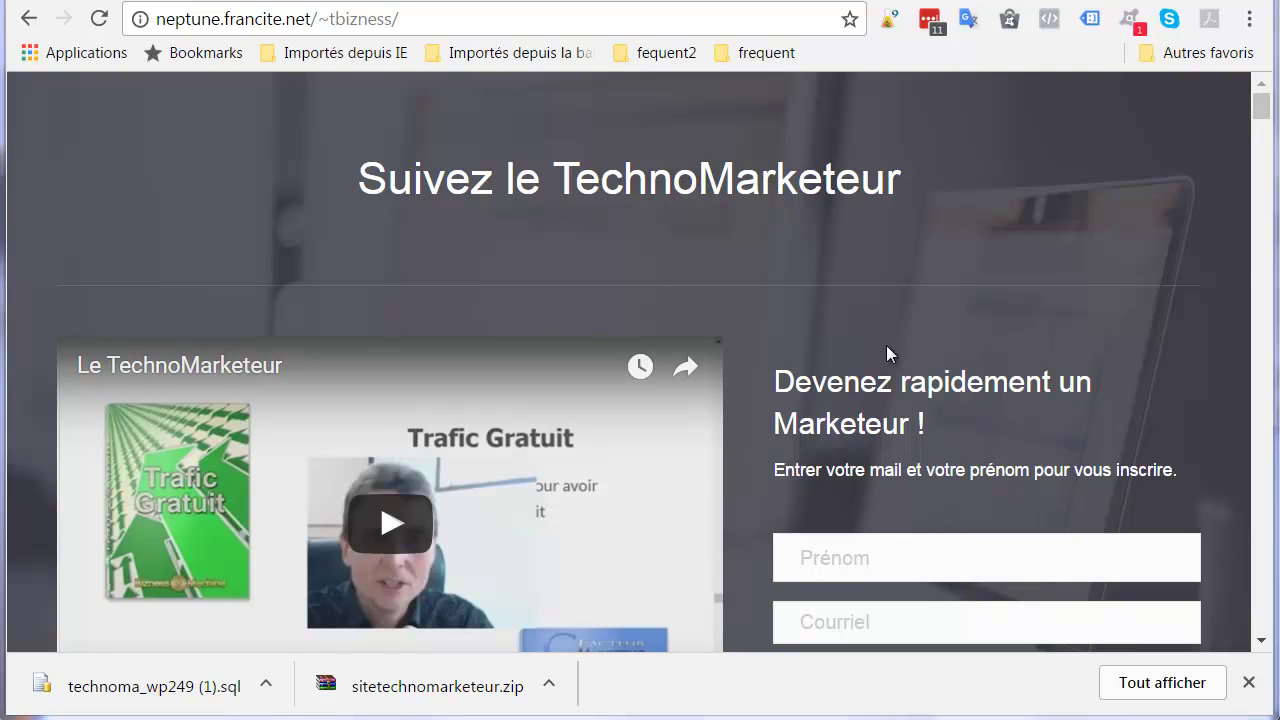
drag(423, 30, 150, 20)
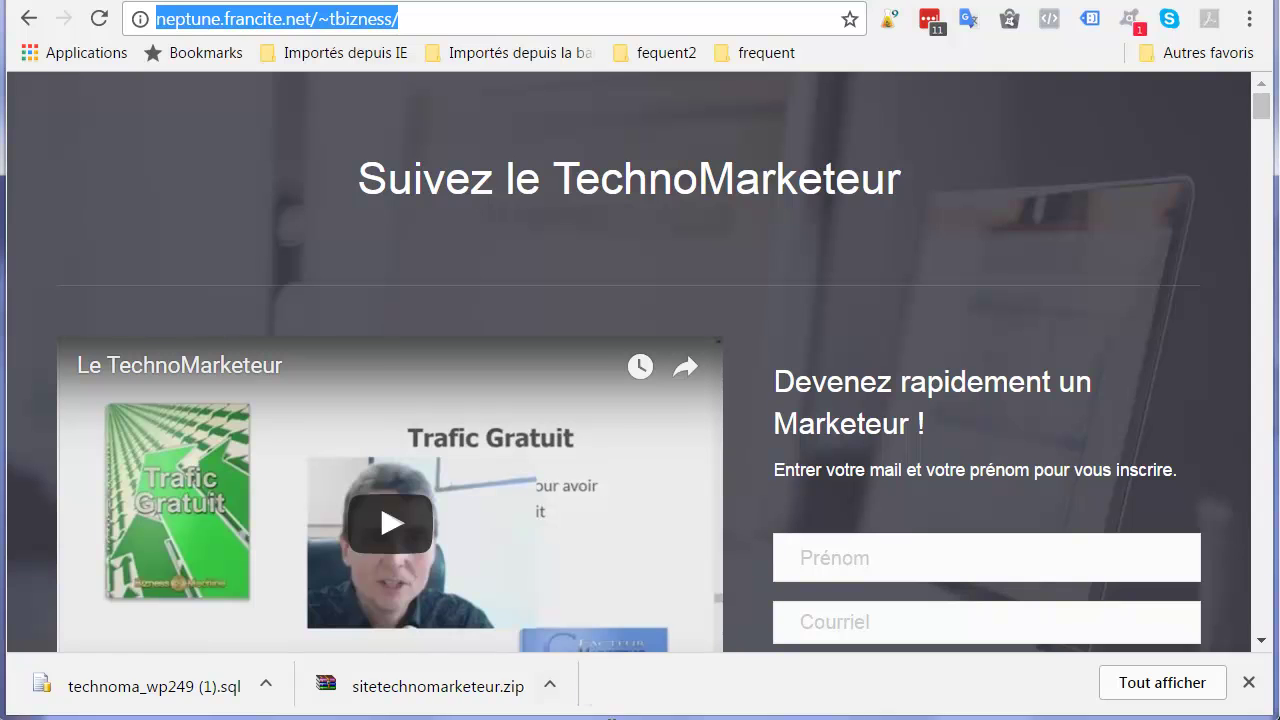
- Switch to a new, empty Notepad (Bloc-notes) window launched from the Windows accessories
mouse_move(1060, 716)
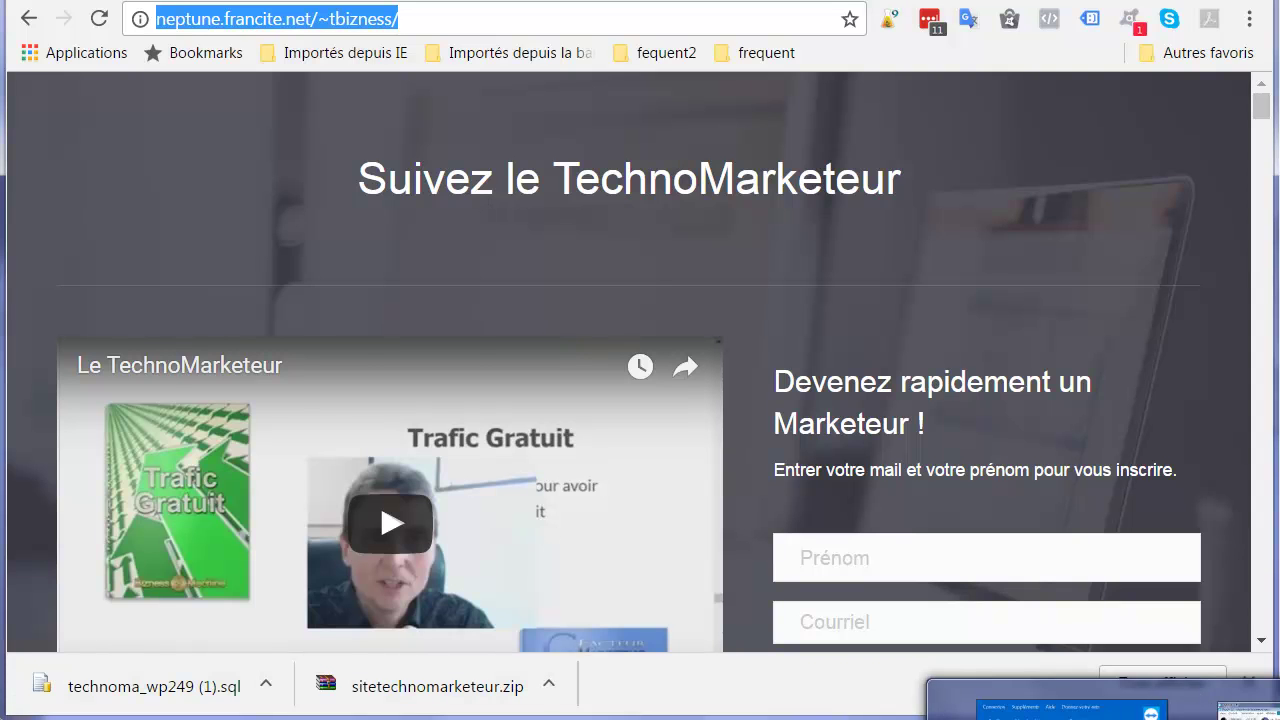
key(super)
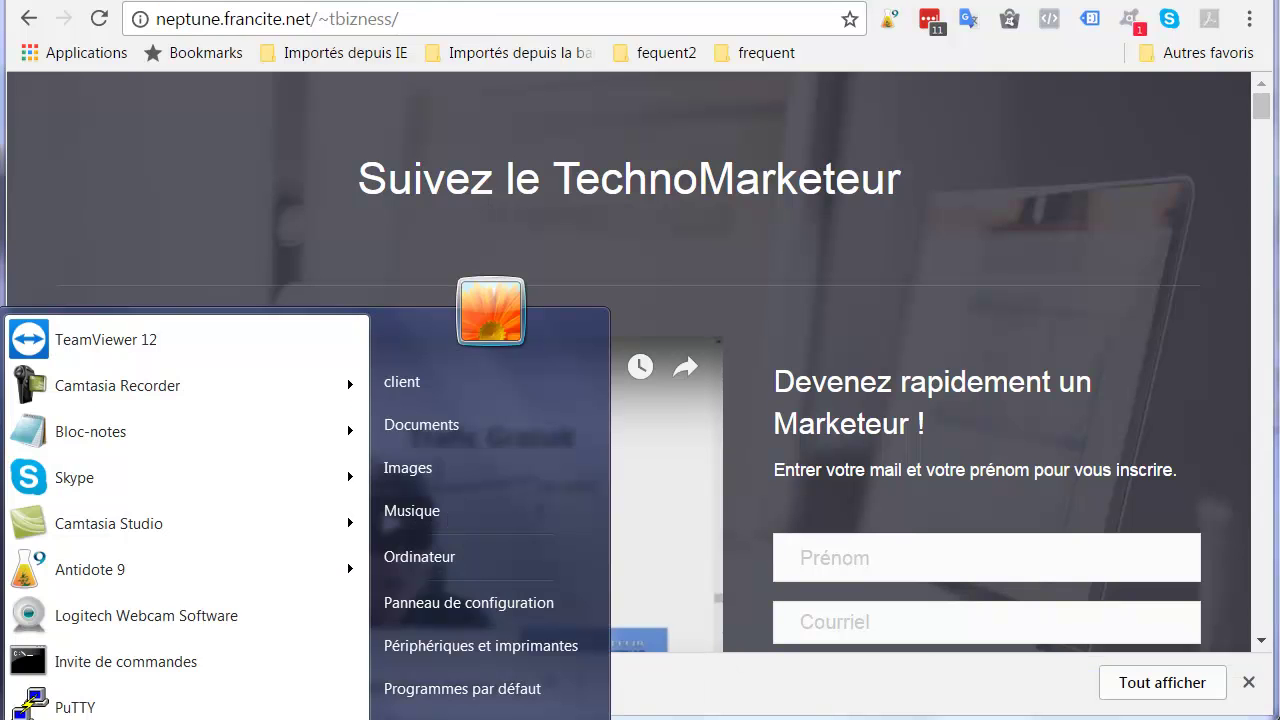
click(148, 718)
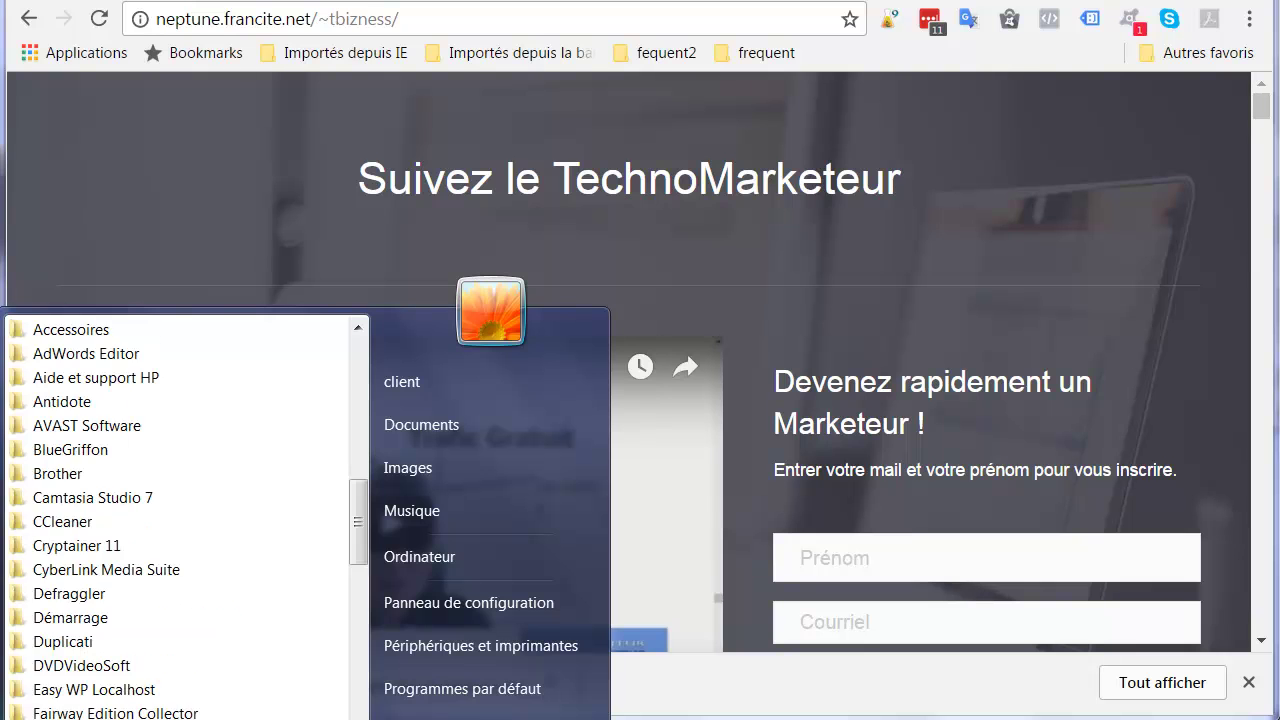
click(135, 336)
right_click(88, 356)
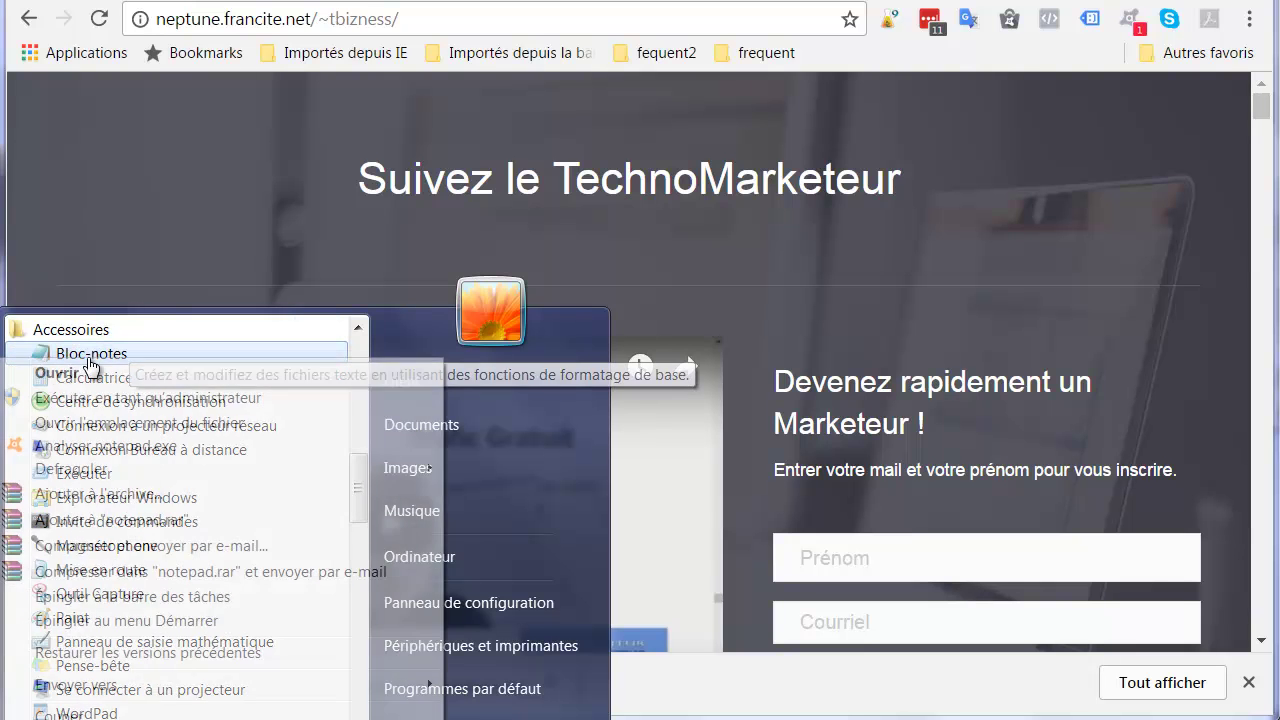
click(130, 372)
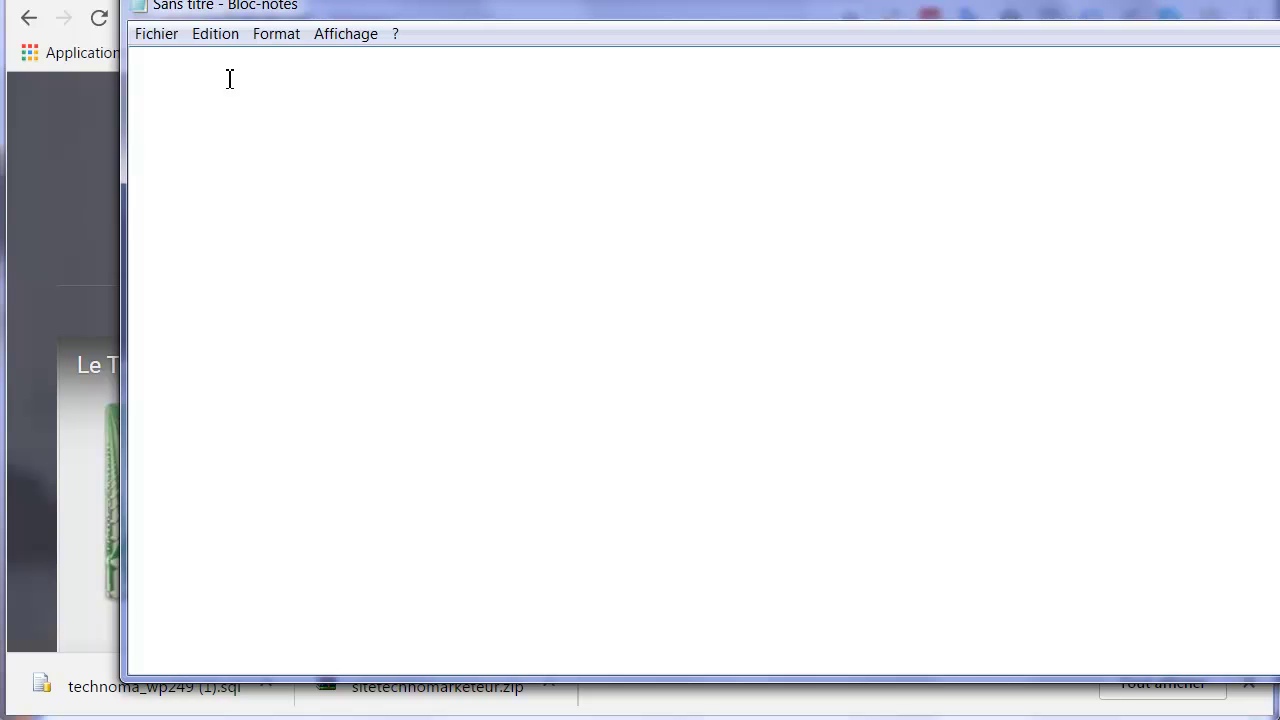
- Open the extensionless hosts file from C:\Windows\System32\drivers\etc in Notepad, with all file types listed
click(155, 34)
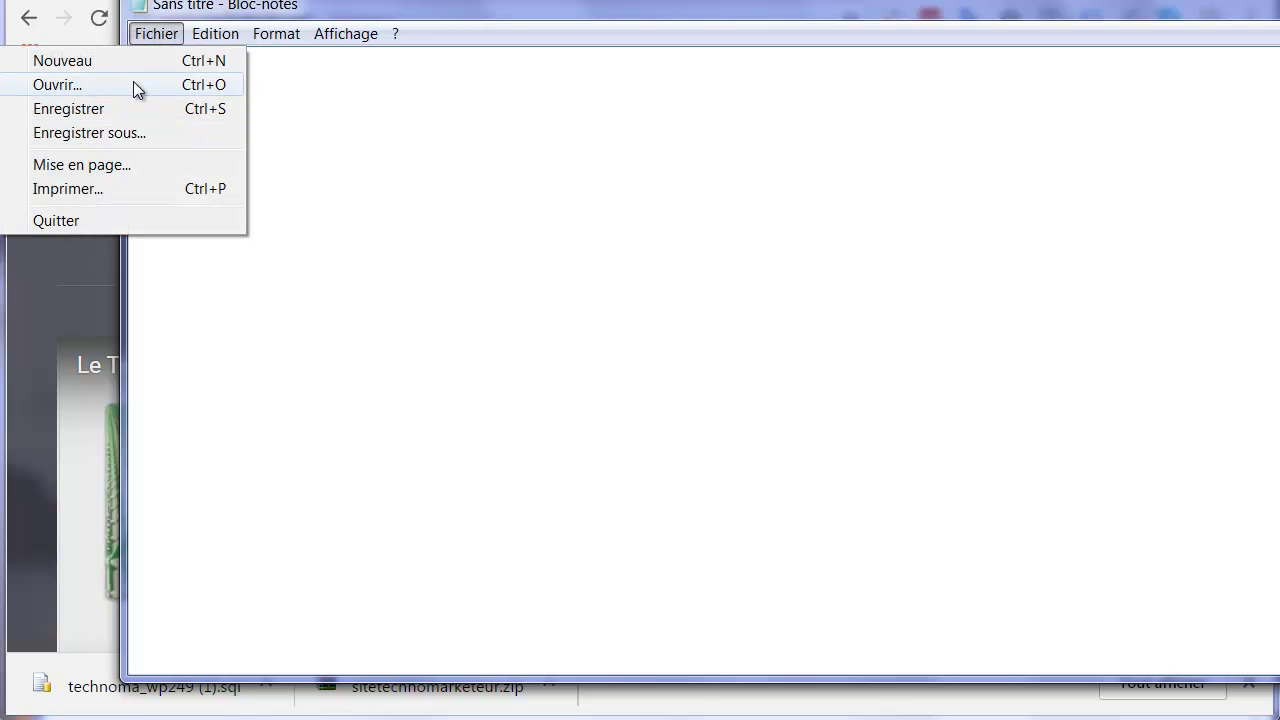
click(133, 84)
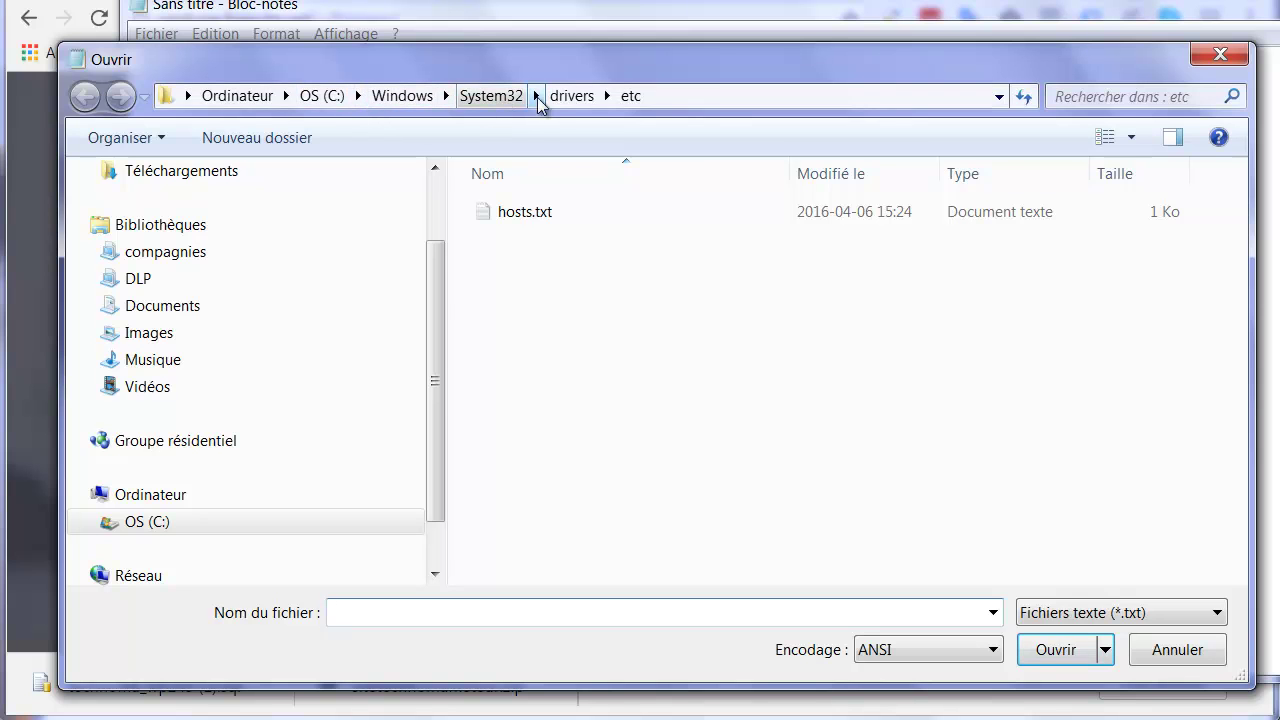
click(1167, 616)
click(1129, 652)
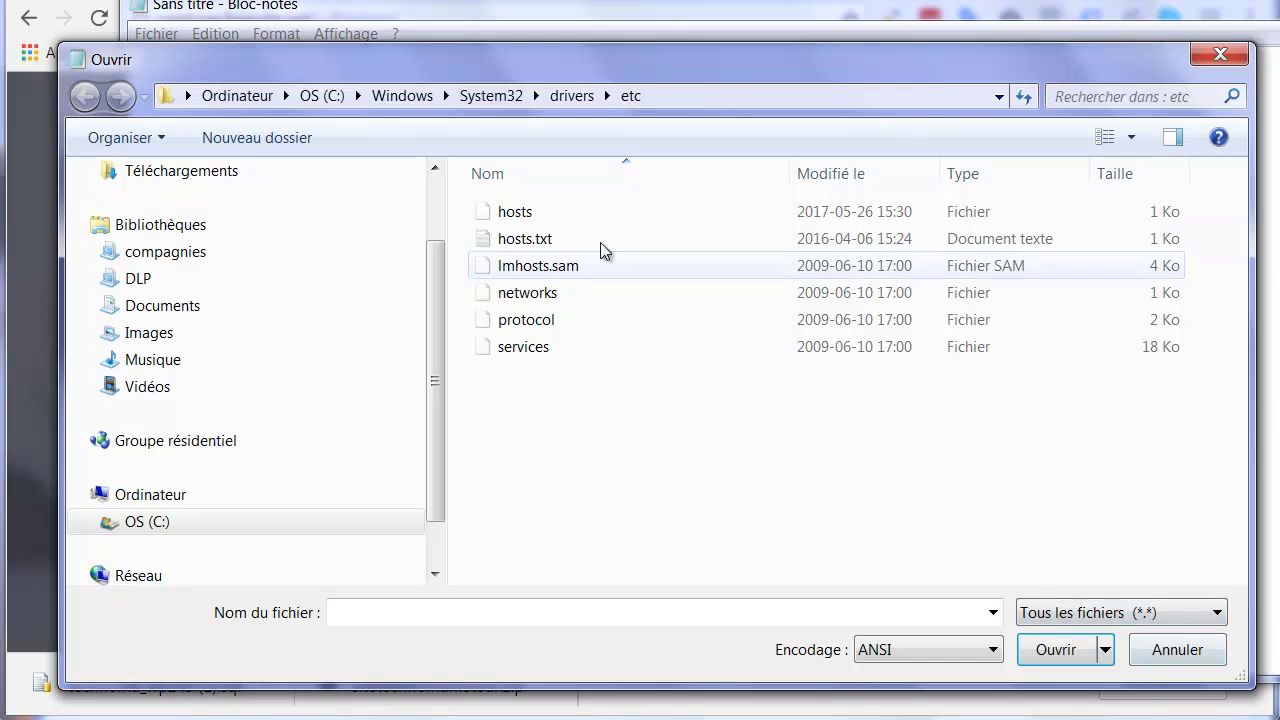
double_click(531, 214)
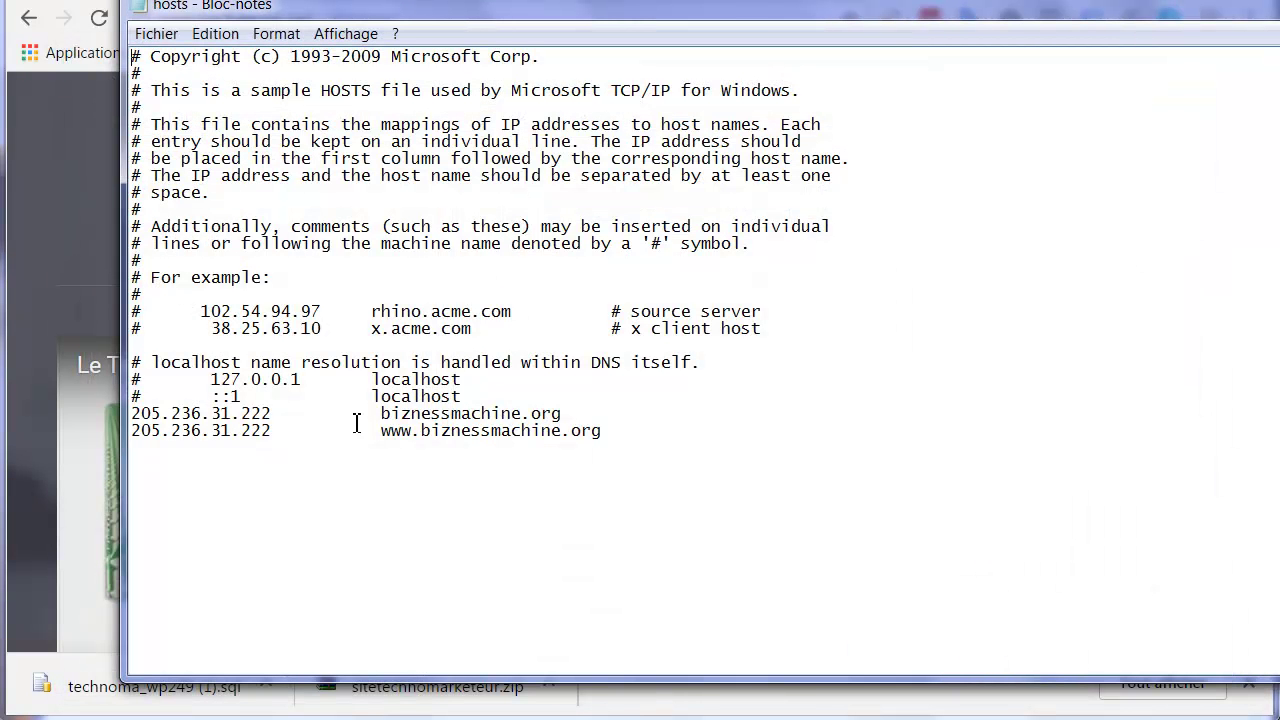
drag(273, 413, 132, 414)
text(205.236.34.140)
mouse_move(276, 413)
mouse_down()
mouse_move(133, 414)
mouse_move(271, 430)
mouse_up()
key(ctrl+c)
key(ctrl+v)
click(156, 33)
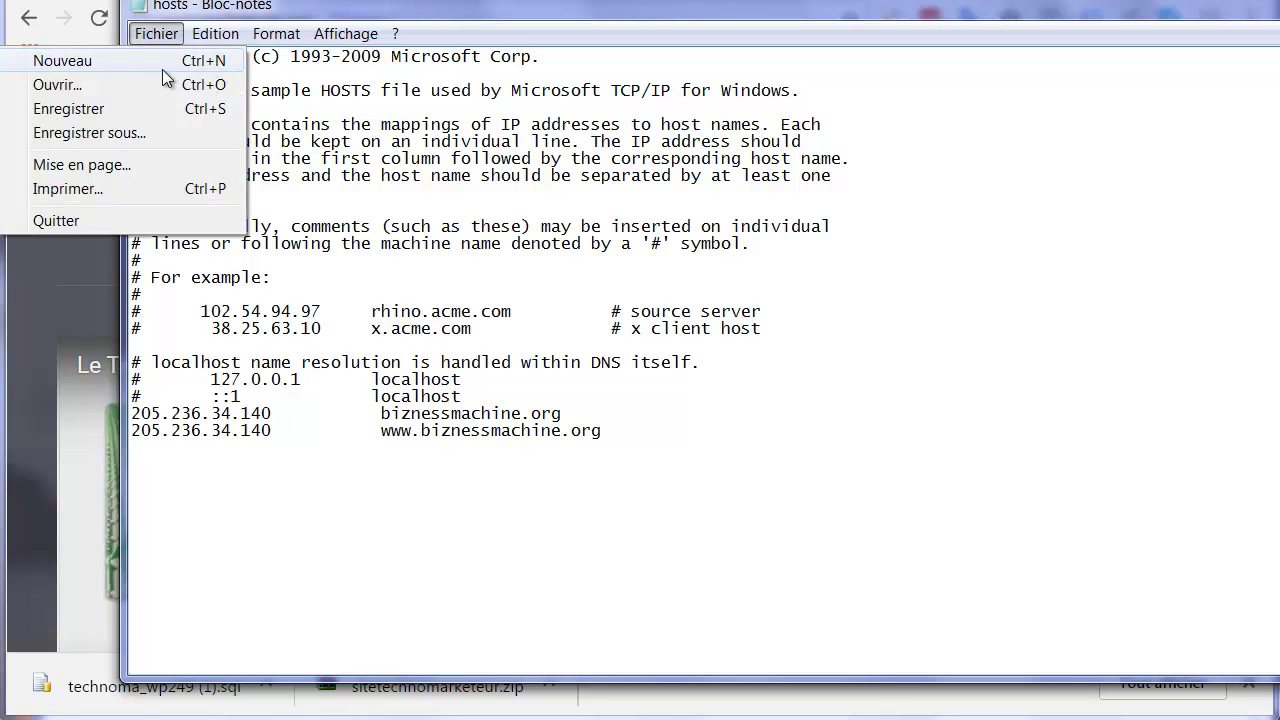
click(156, 110)
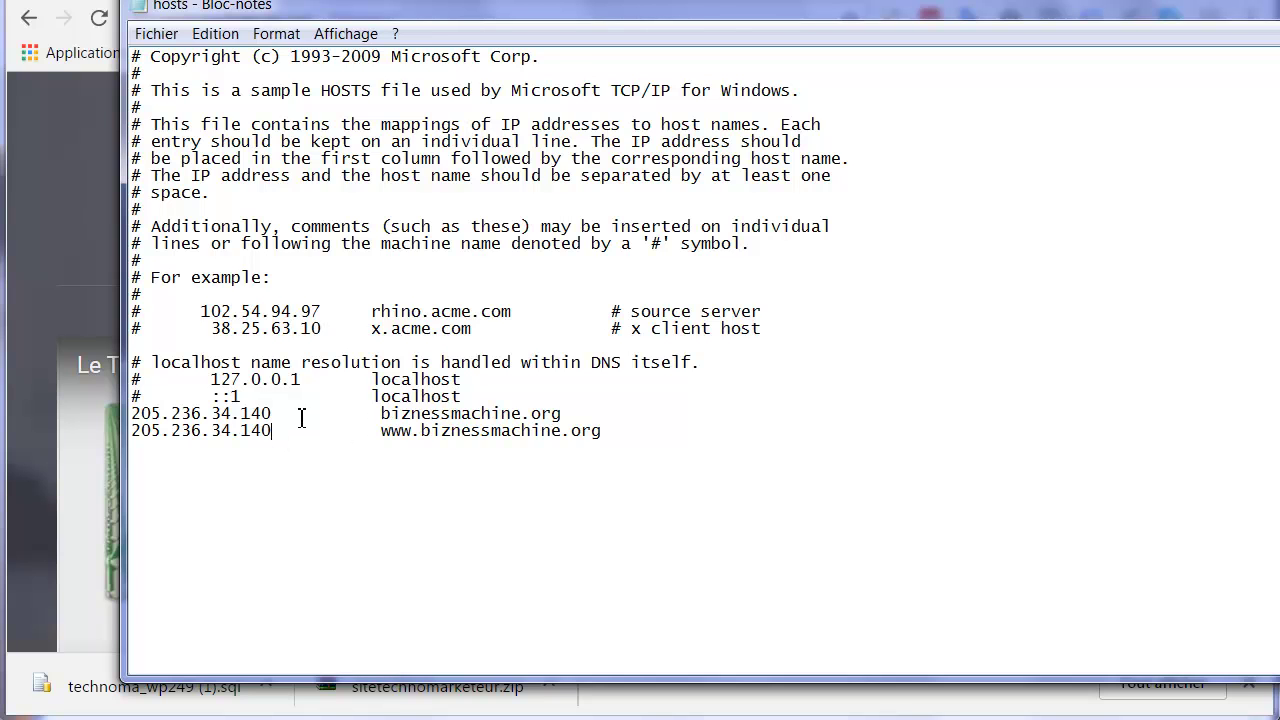
- Ping neptune.francite.net from a Windows Command Prompt to check the server's IP address against the hosts entries
drag(286, 413, 137, 399)
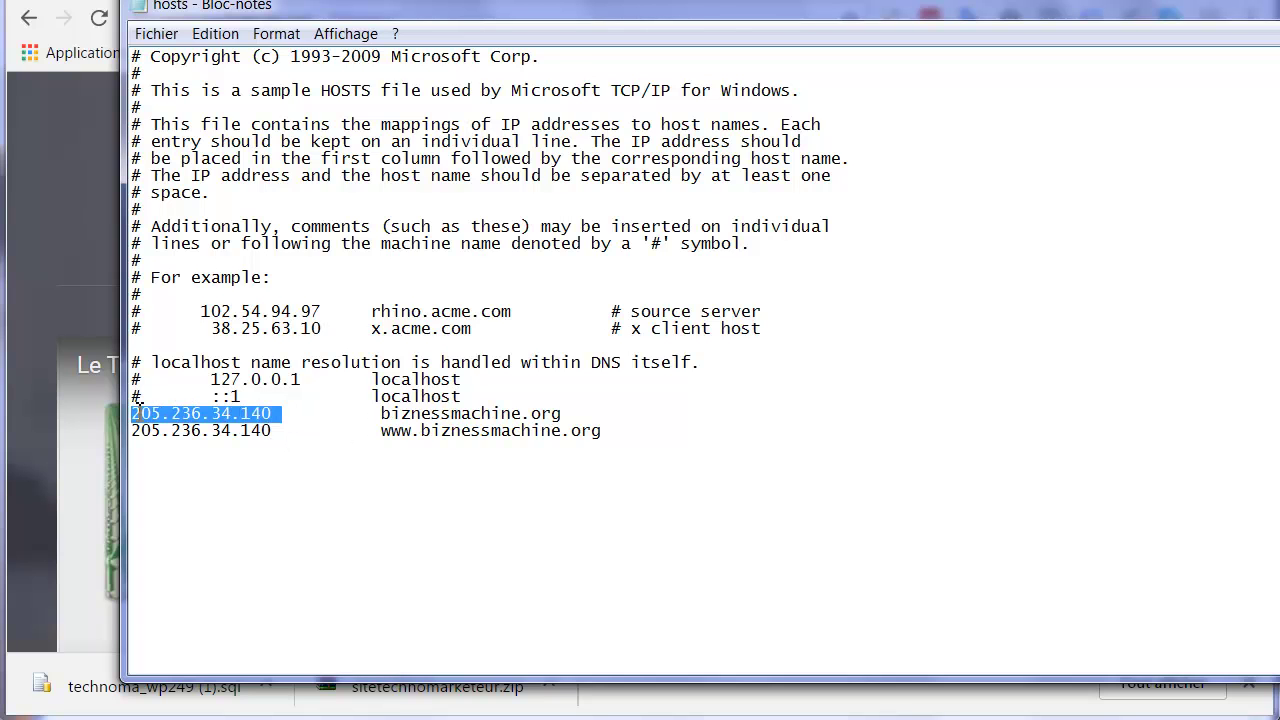
click(30, 718)
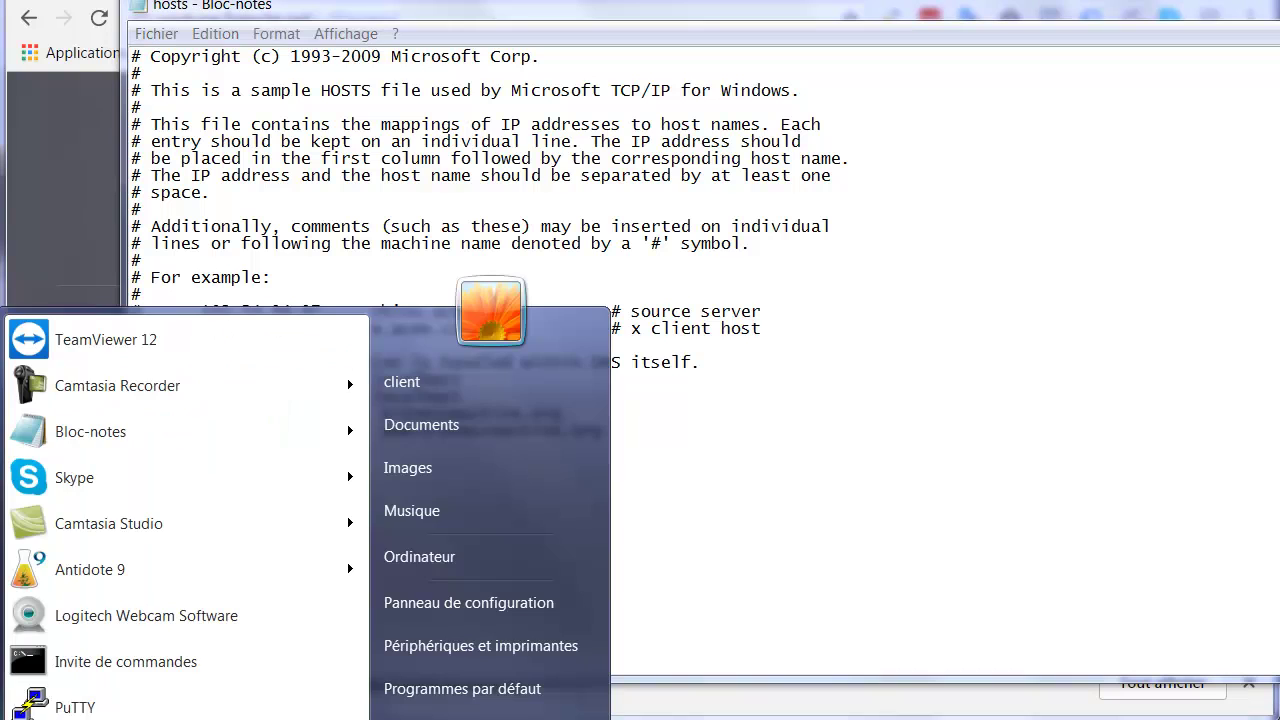
click(44, 676)
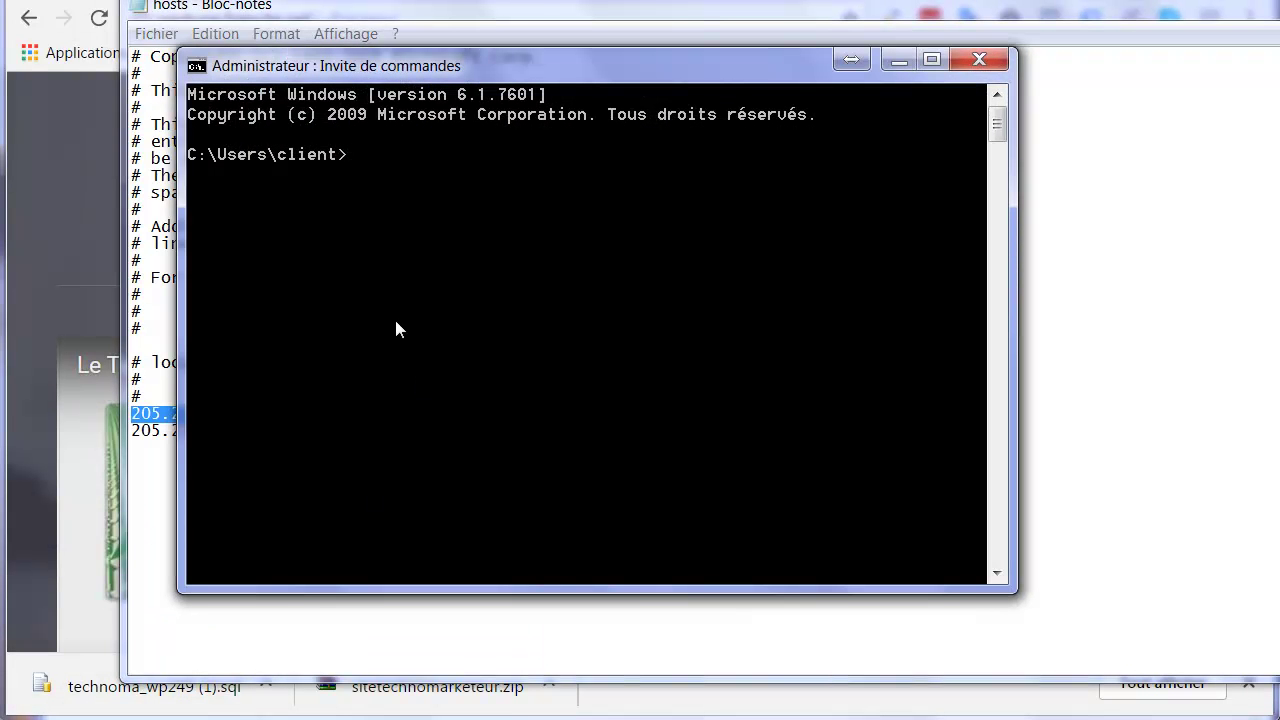
text(ping neptune.francite.net)
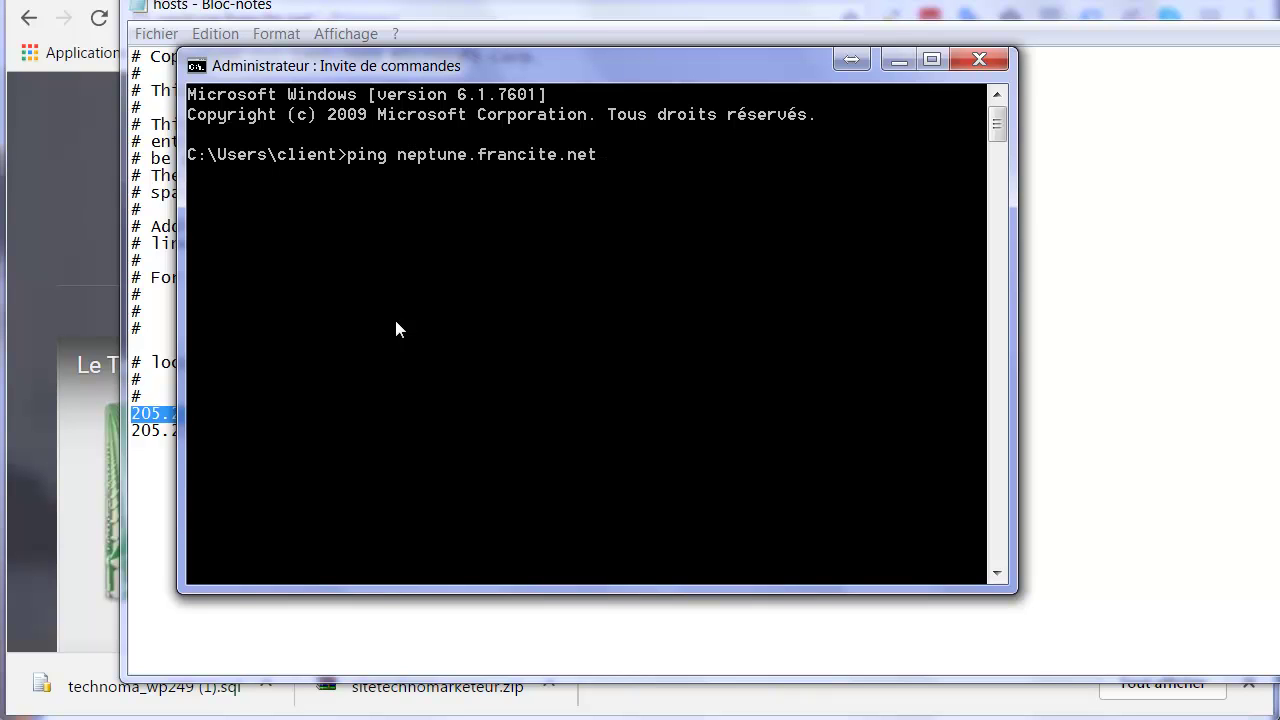
key(Return)
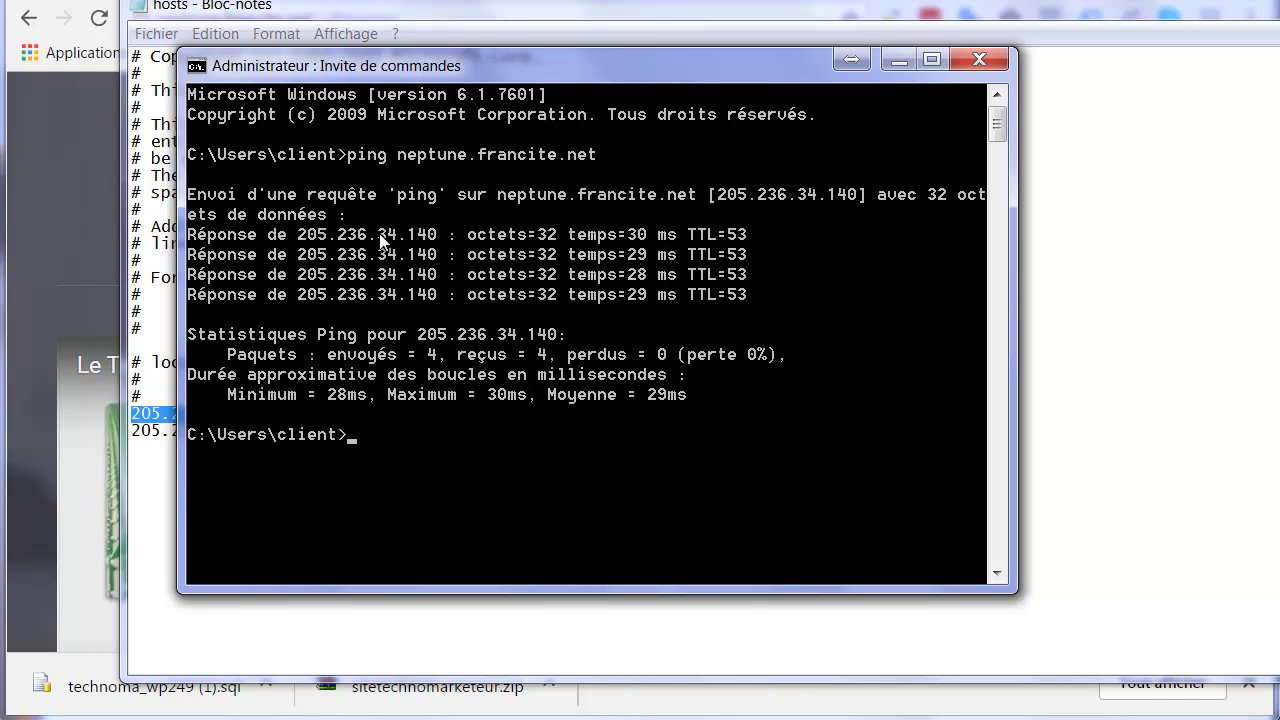
- Minimize the Command Prompt and check the biznessmachine.org entry and its IP address in the hosts file
click(896, 59)
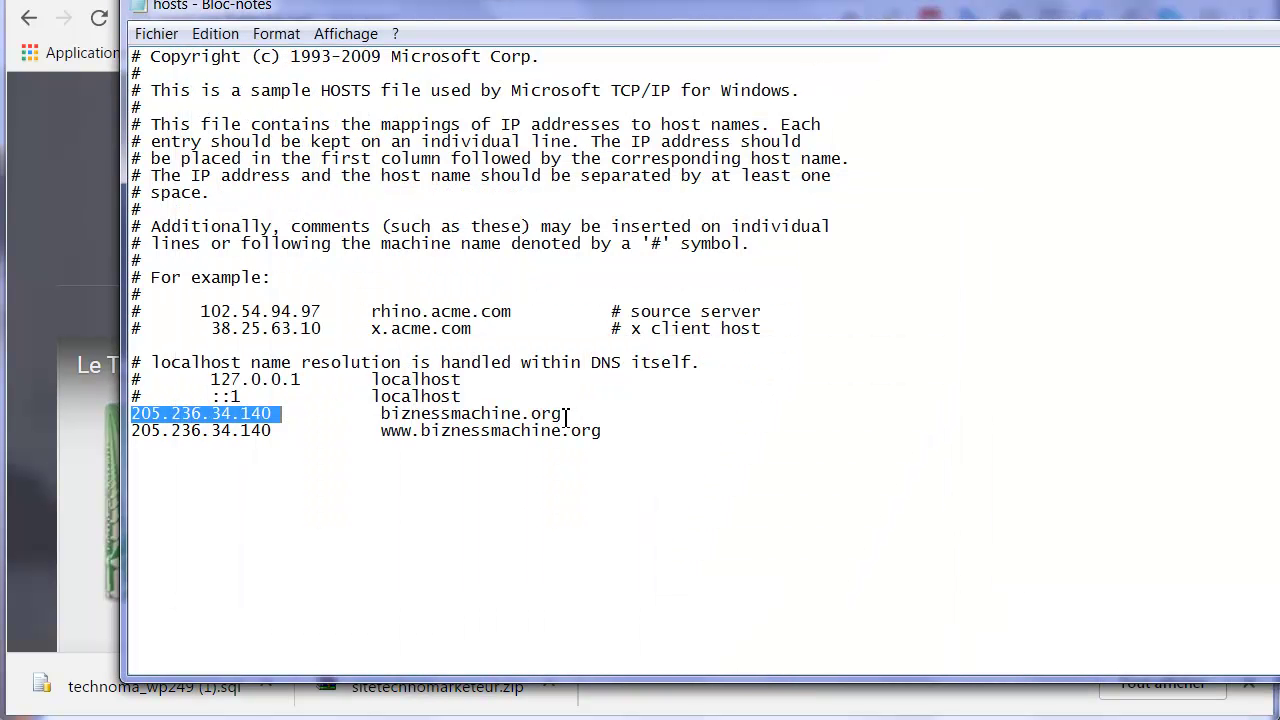
drag(566, 417, 378, 420)
drag(276, 416, 132, 415)
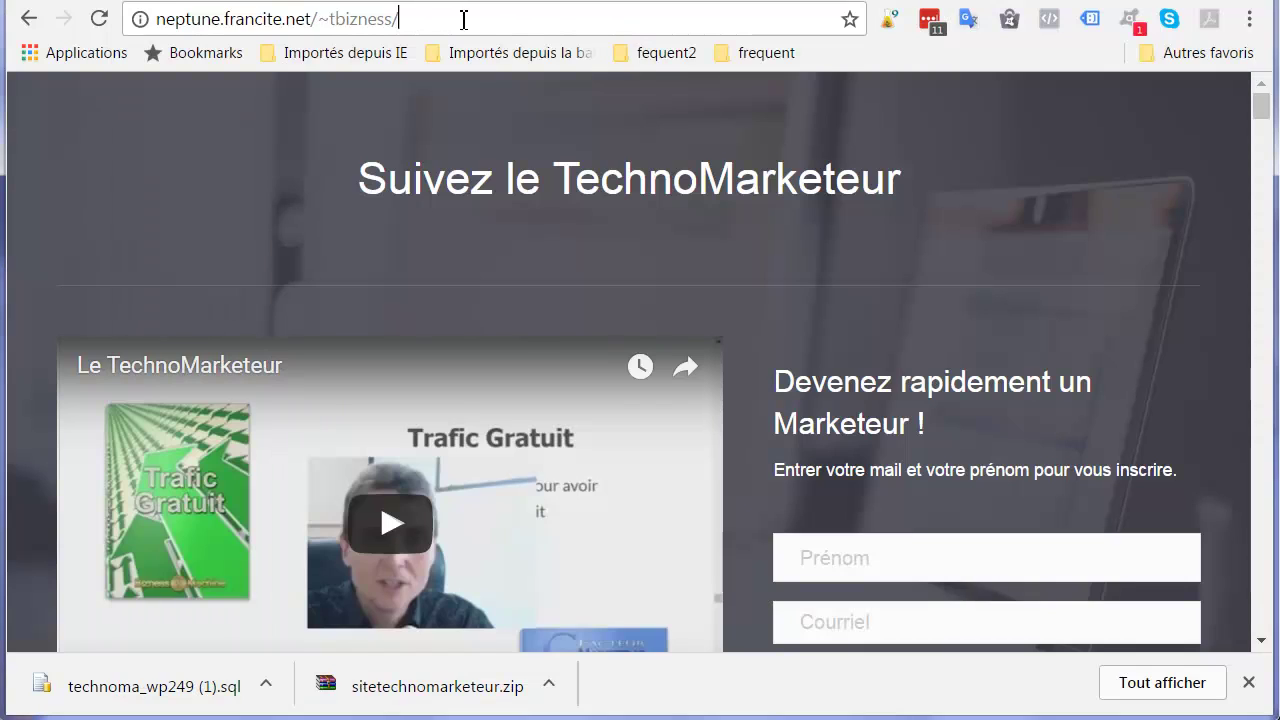
- Load biznessmachine.org in the browser in place of the neptune.francite.net/~tbizness/ address
drag(410, 20, 152, 20)
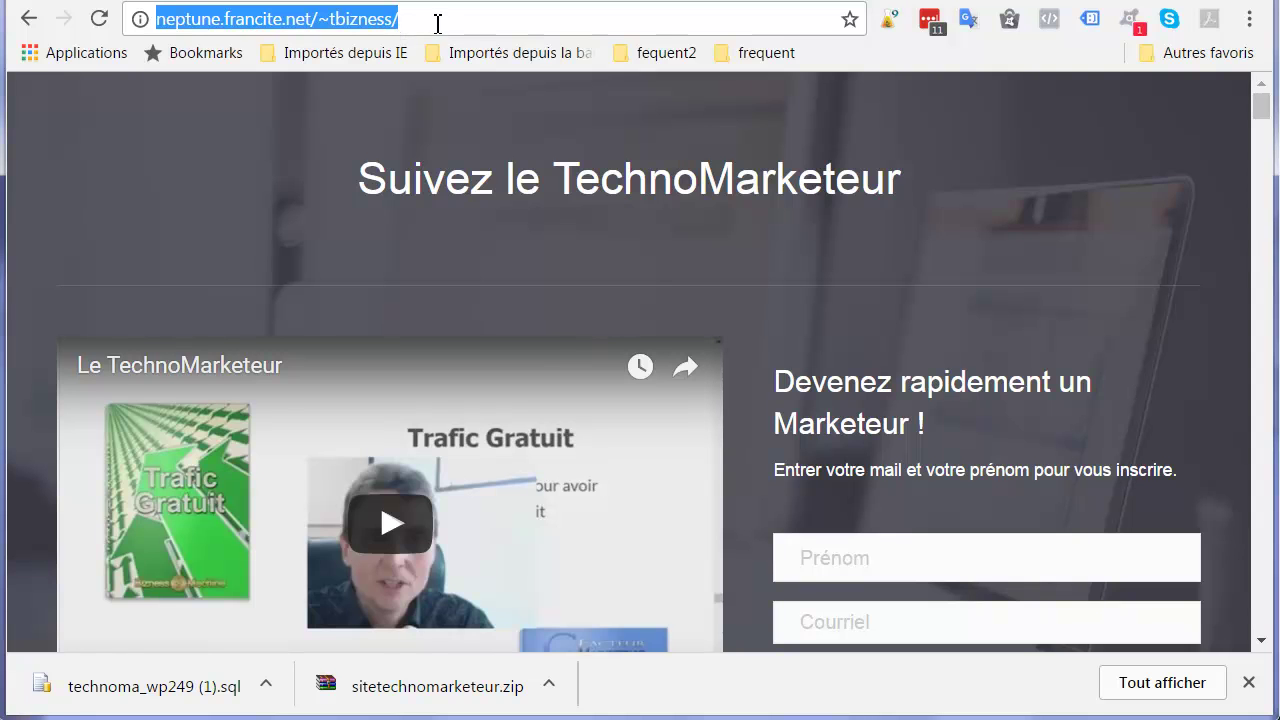
text(bizness)
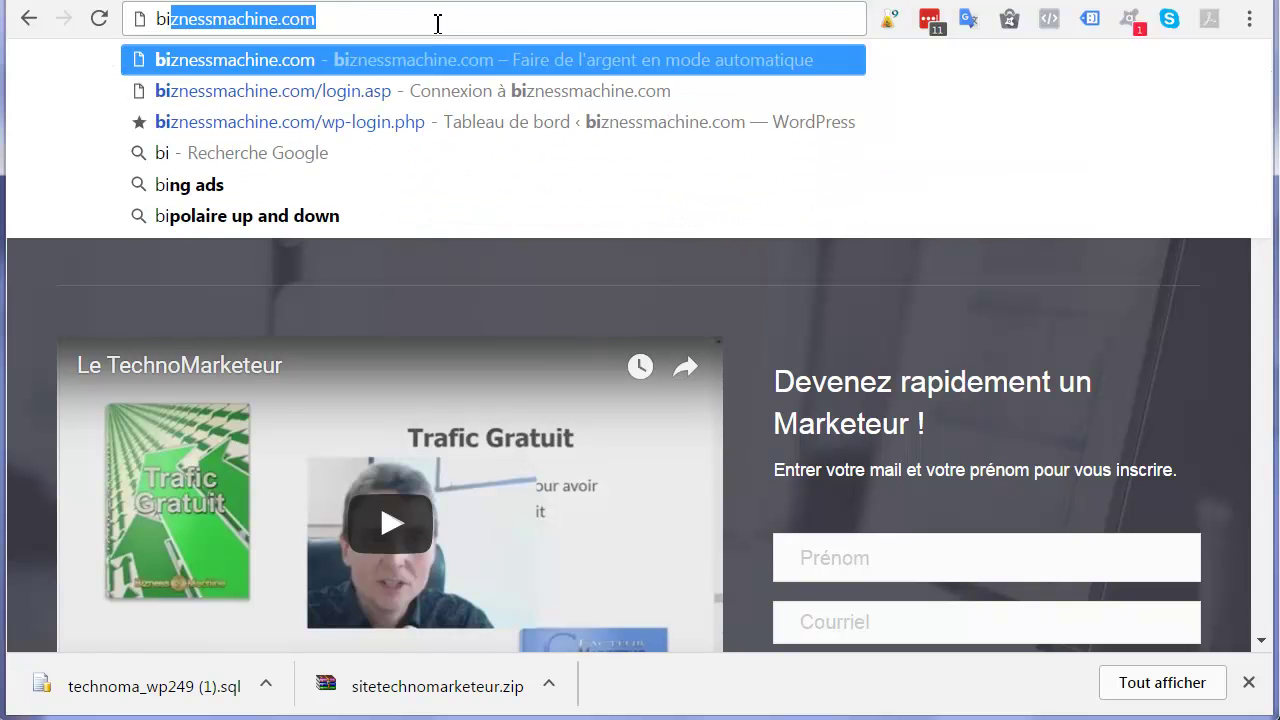
click(360, 20)
double_click(300, 20)
text(org)
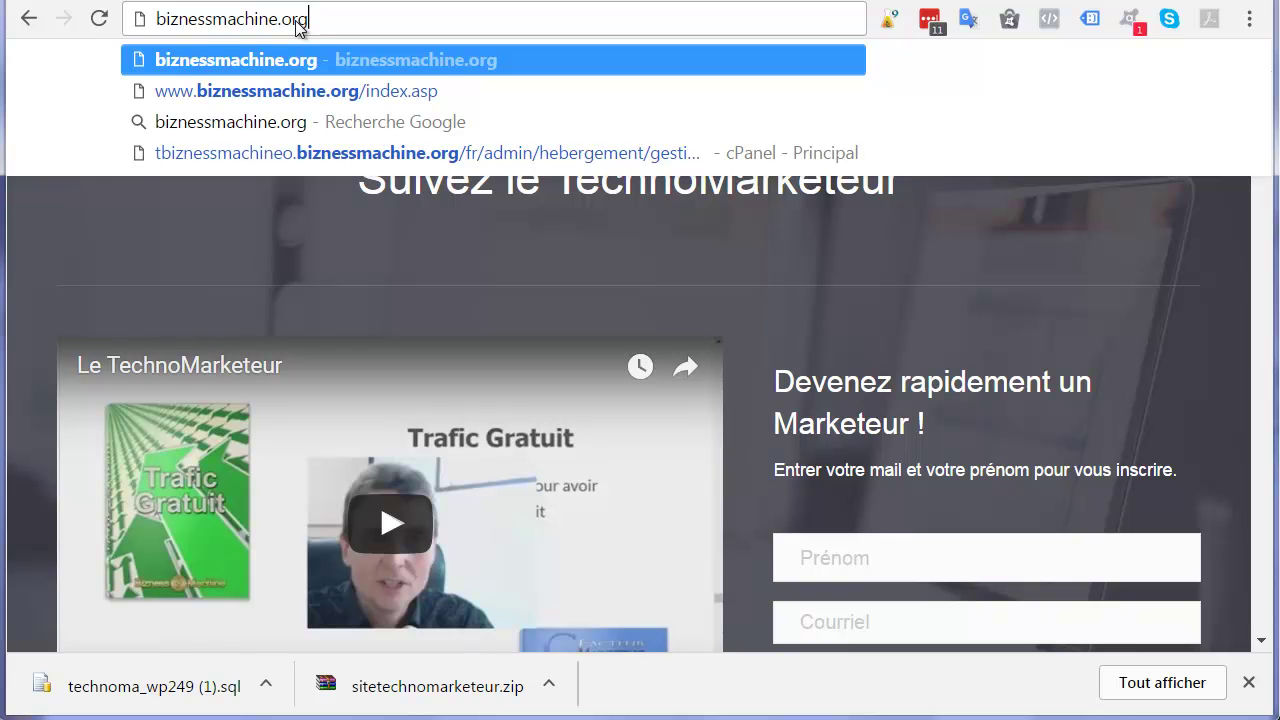
key(Return)
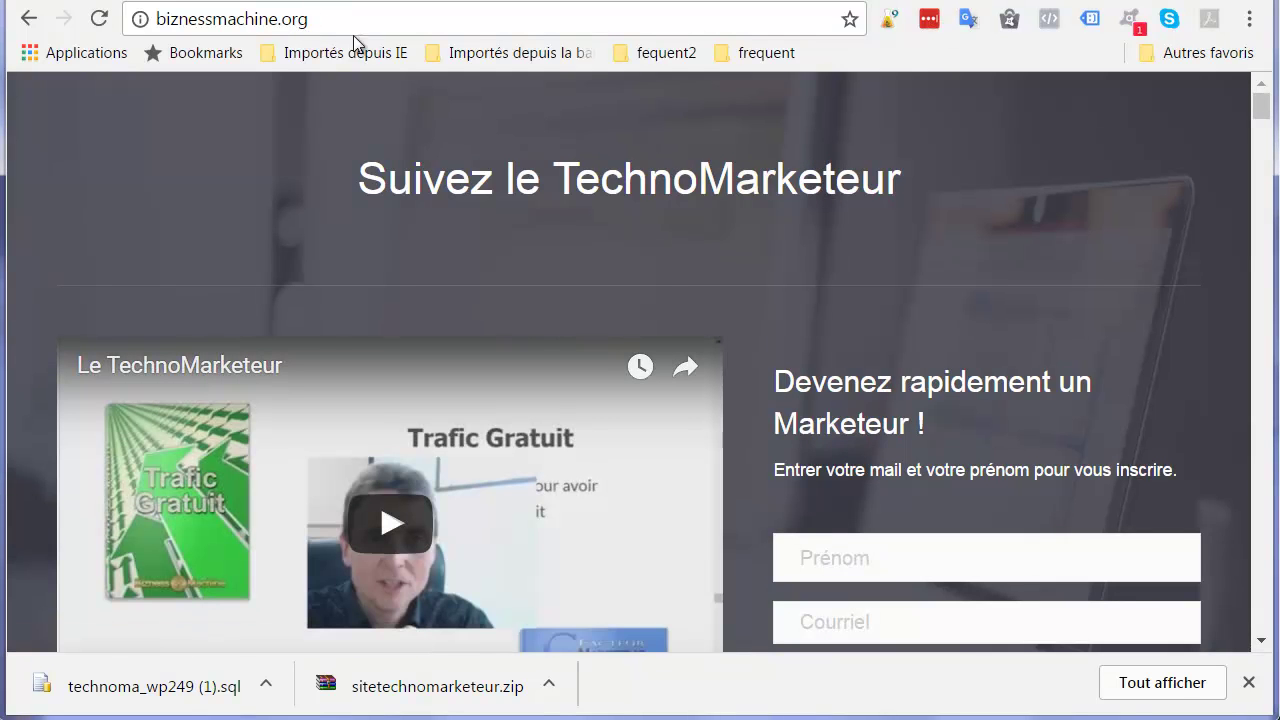
drag(309, 20, 157, 22)
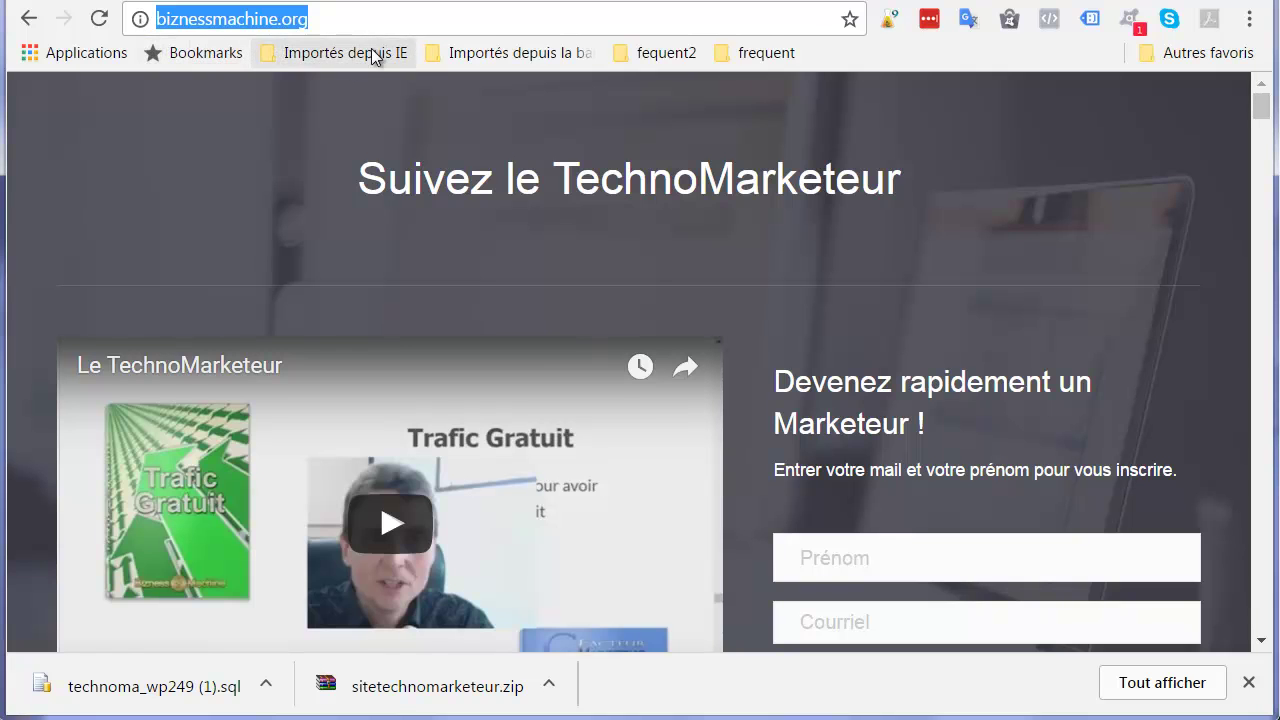
click(730, 3)
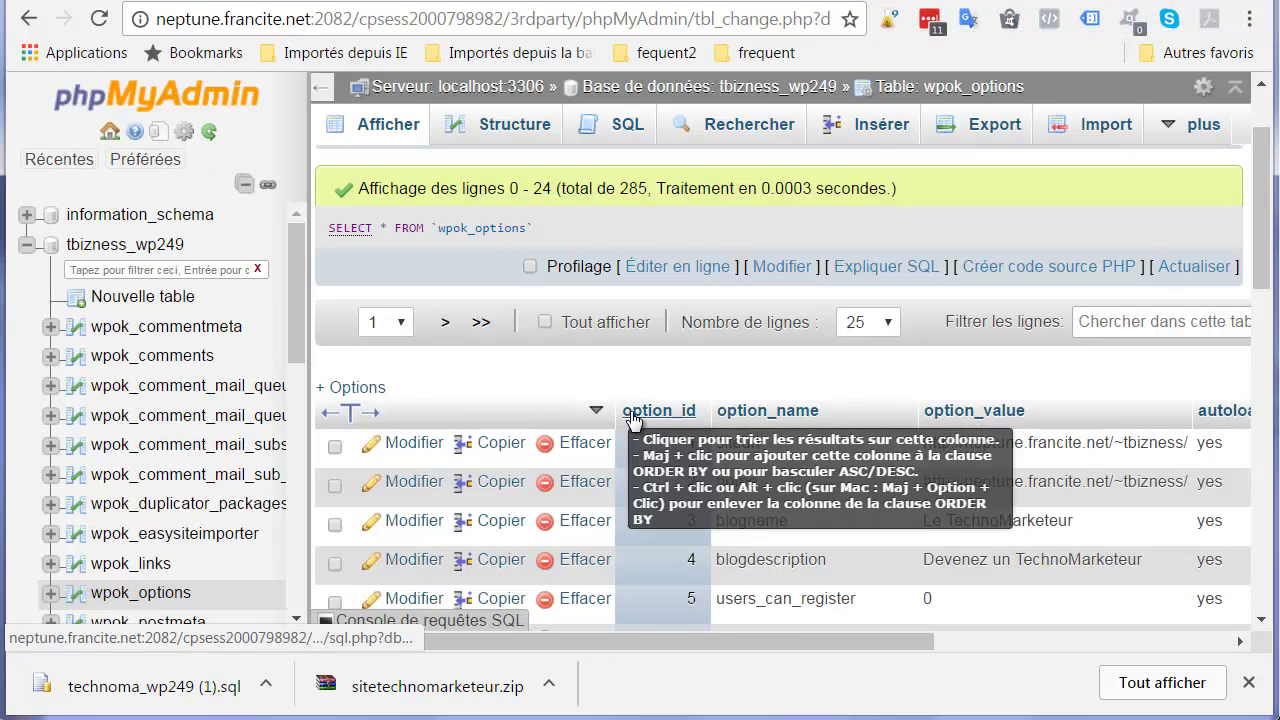
scroll(858, 450, down, 3)
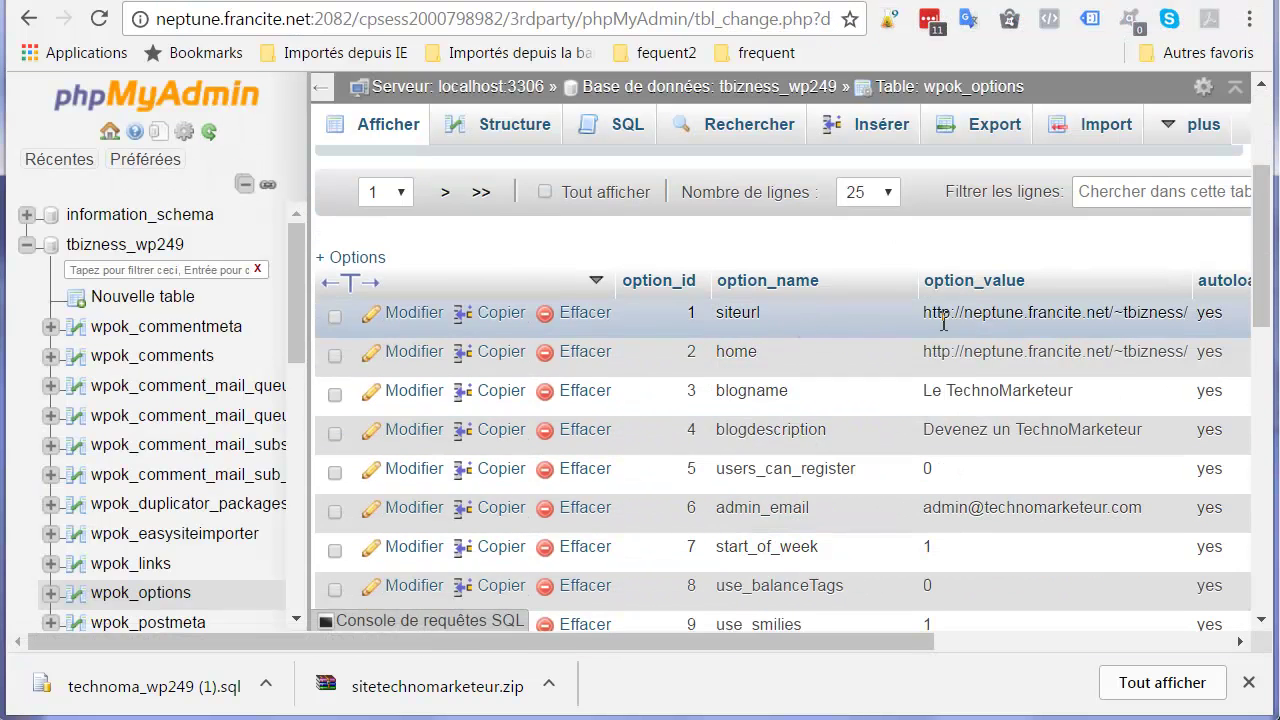
click(405, 313)
drag(1203, 334, 856, 327)
key(ctrl+v)
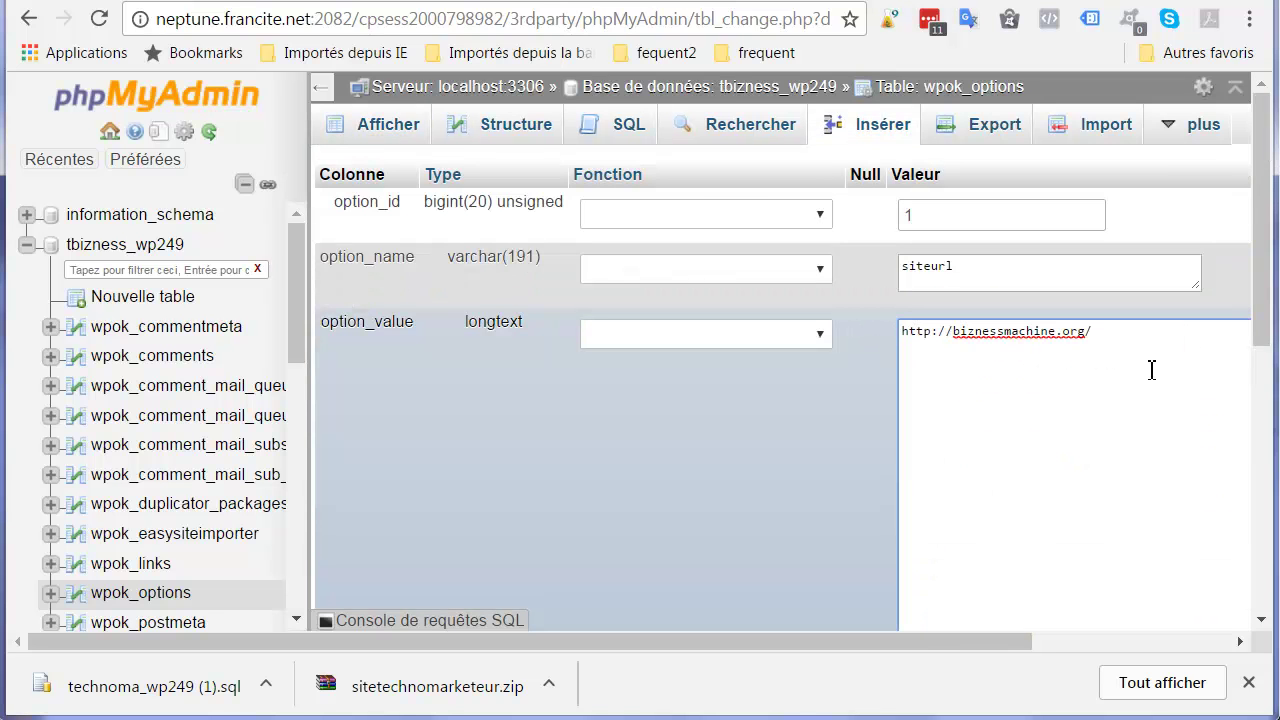
drag(1266, 316, 1266, 460)
drag(971, 641, 1172, 647)
click(1185, 573)
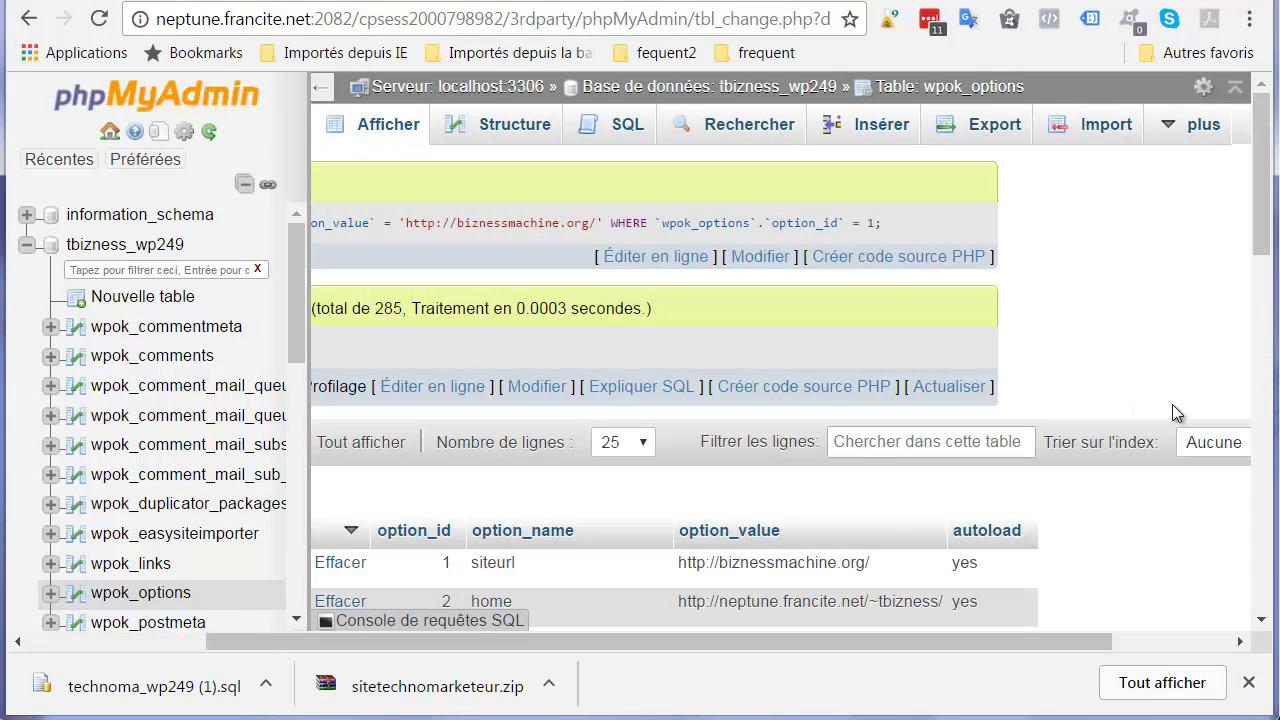
drag(1263, 208, 1263, 262)
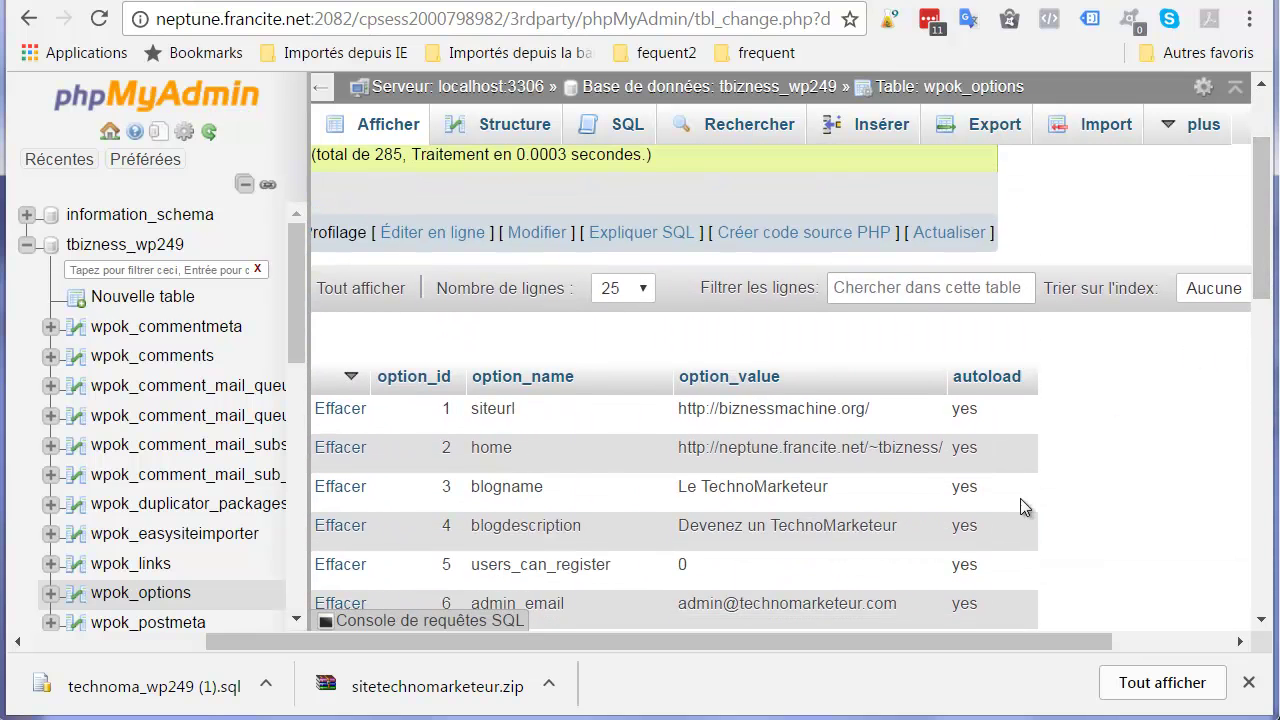
drag(918, 647, 678, 648)
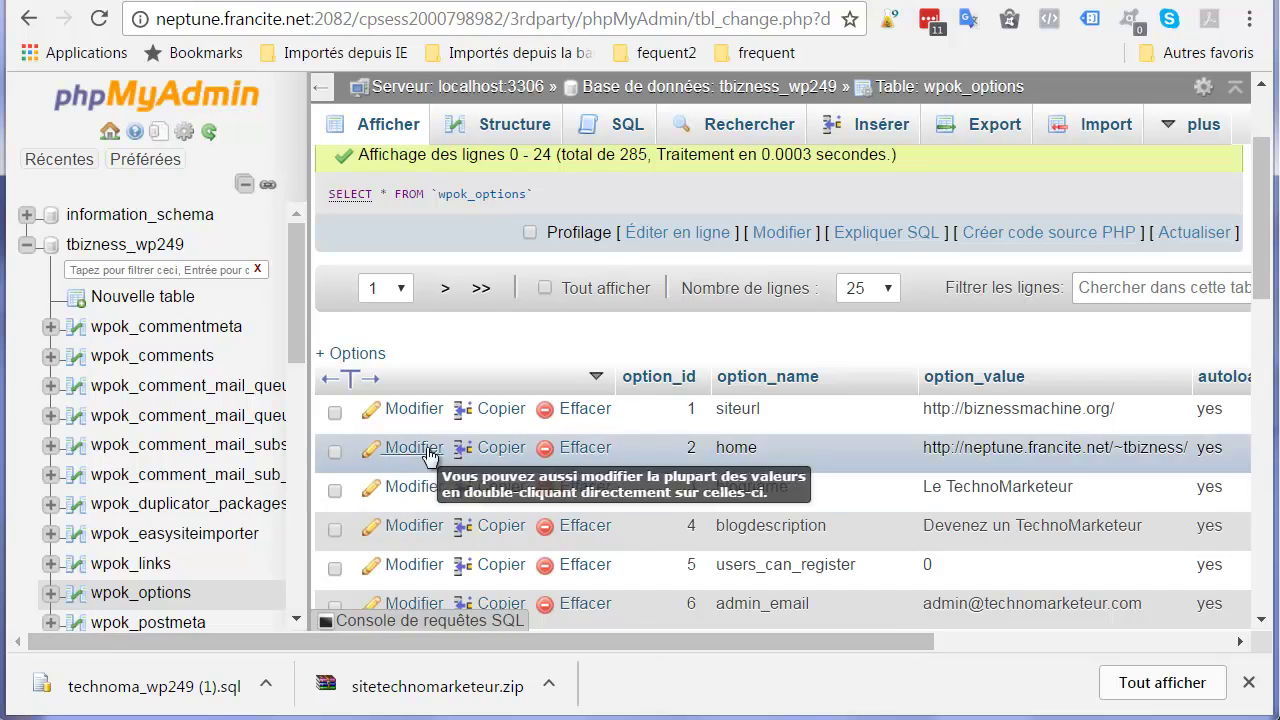
click(365, 447)
drag(1226, 333, 892, 337)
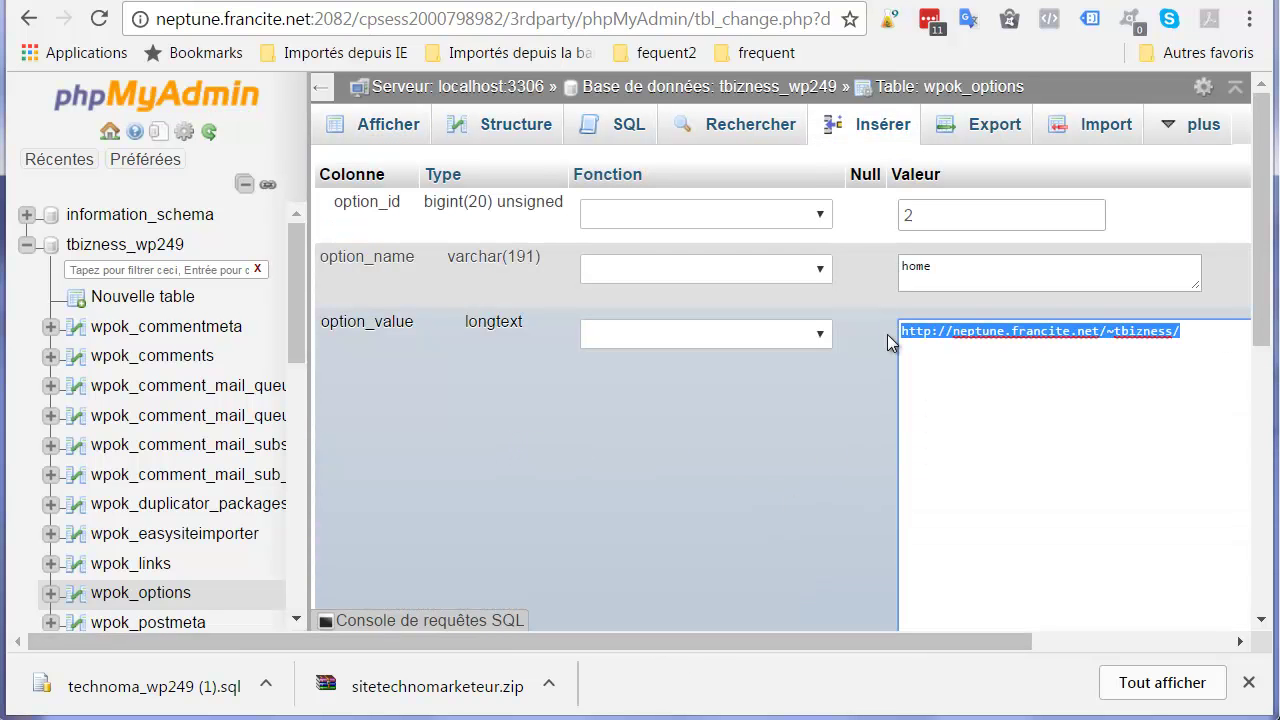
key(ctrl+v)
drag(1262, 290, 1237, 449)
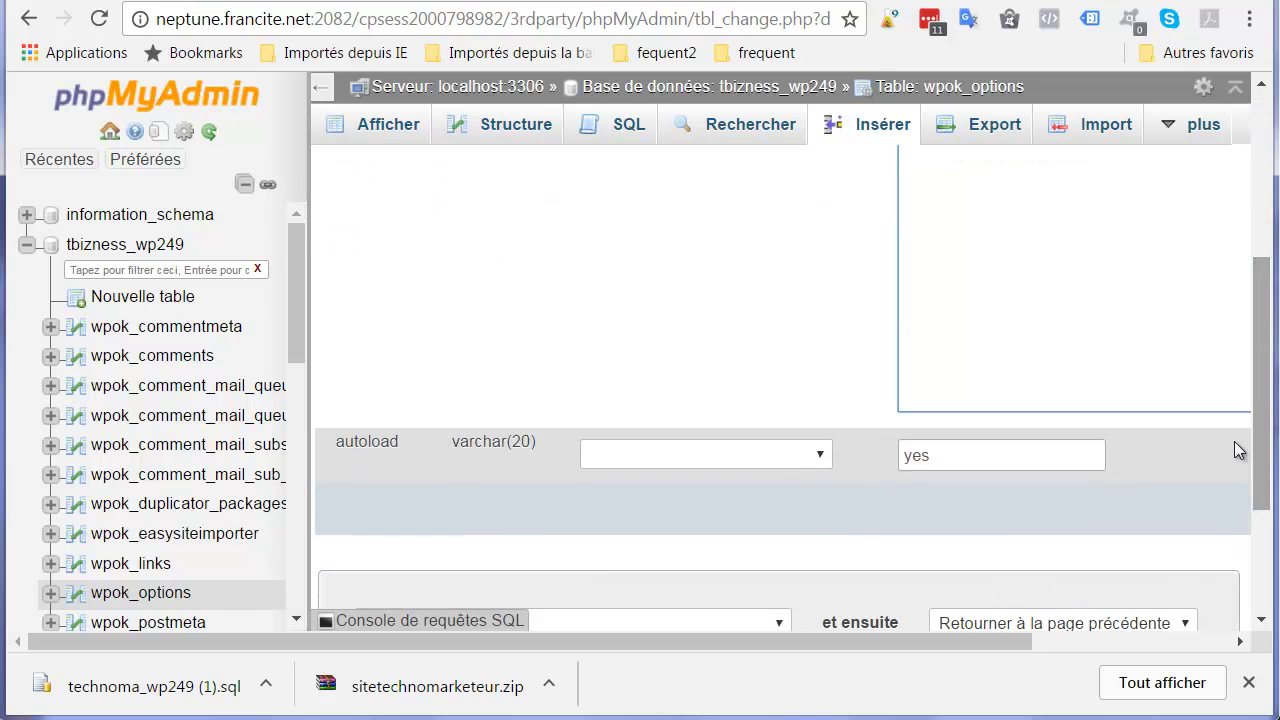
drag(980, 646, 1235, 646)
click(1172, 508)
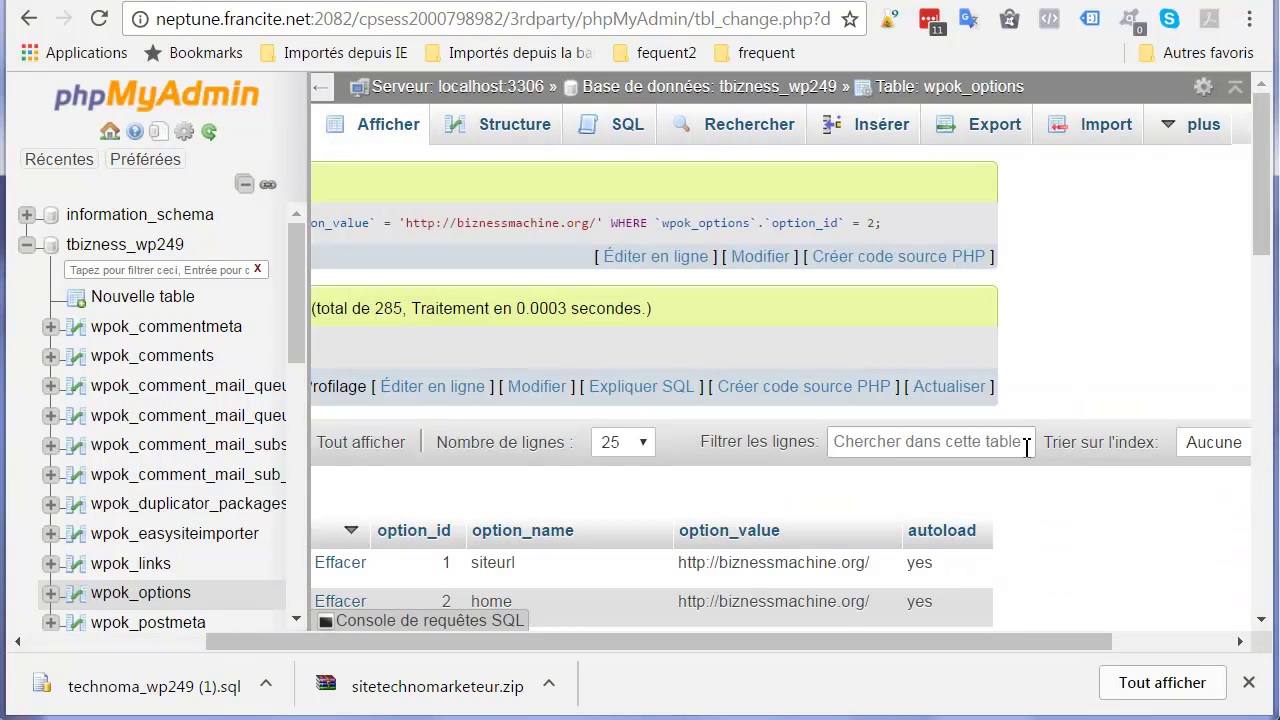
scroll(496, 332, down, 2)
drag(514, 352, 502, 352)
drag(508, 647, 161, 641)
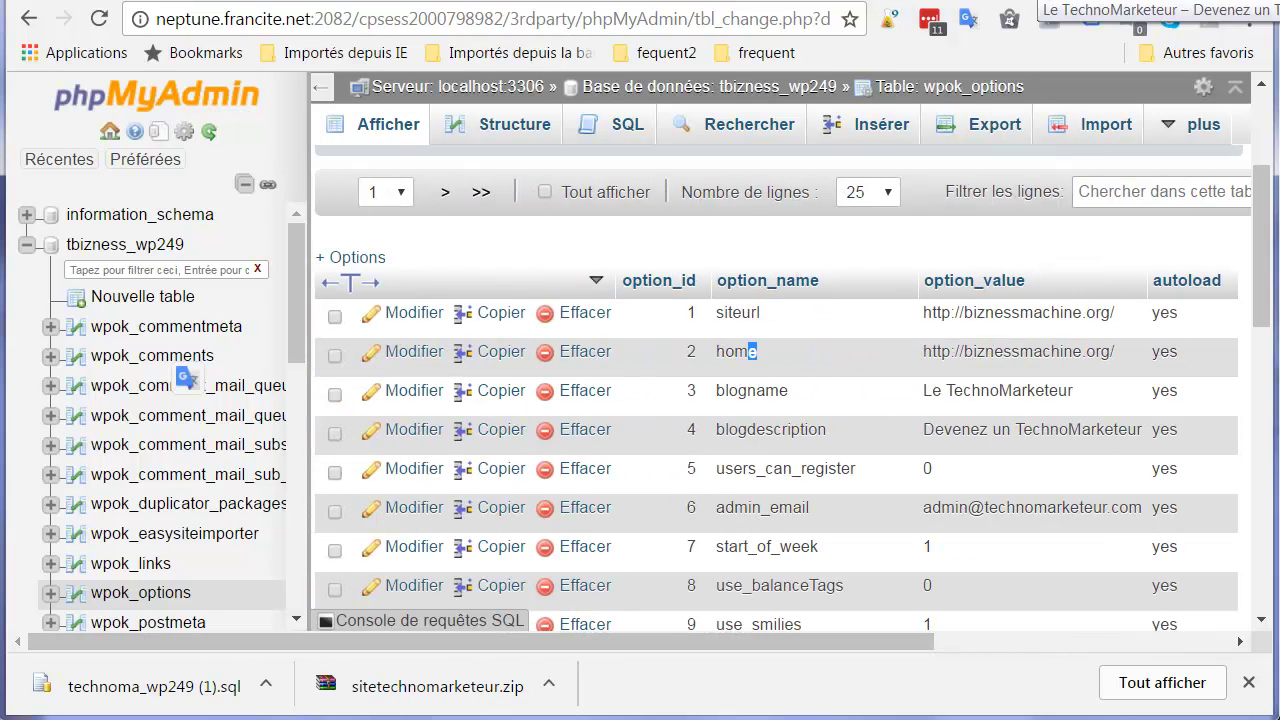